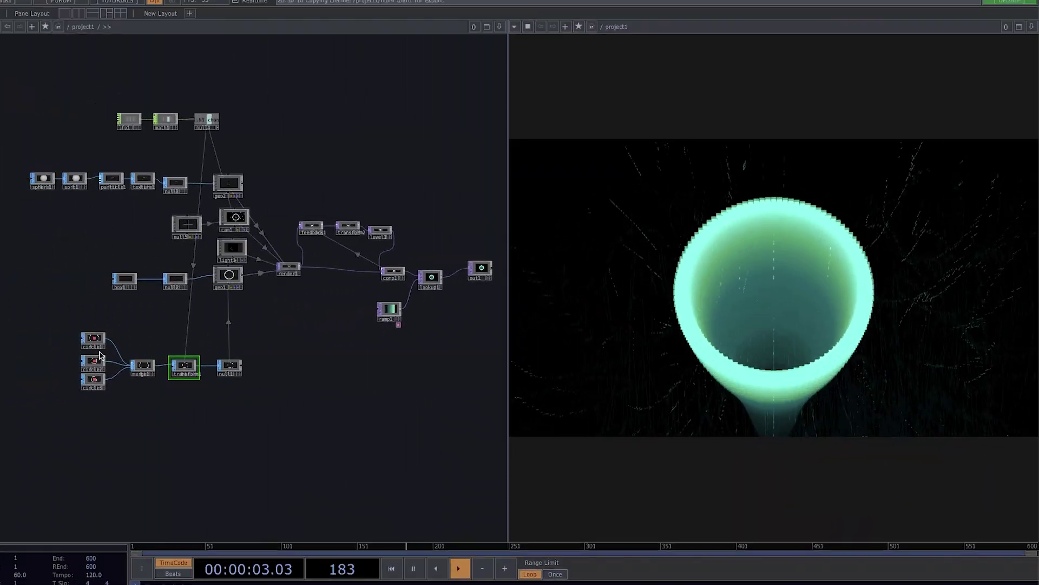
Delete all operators so the project1 network is empty.
drag(247, 396, 277, 348)
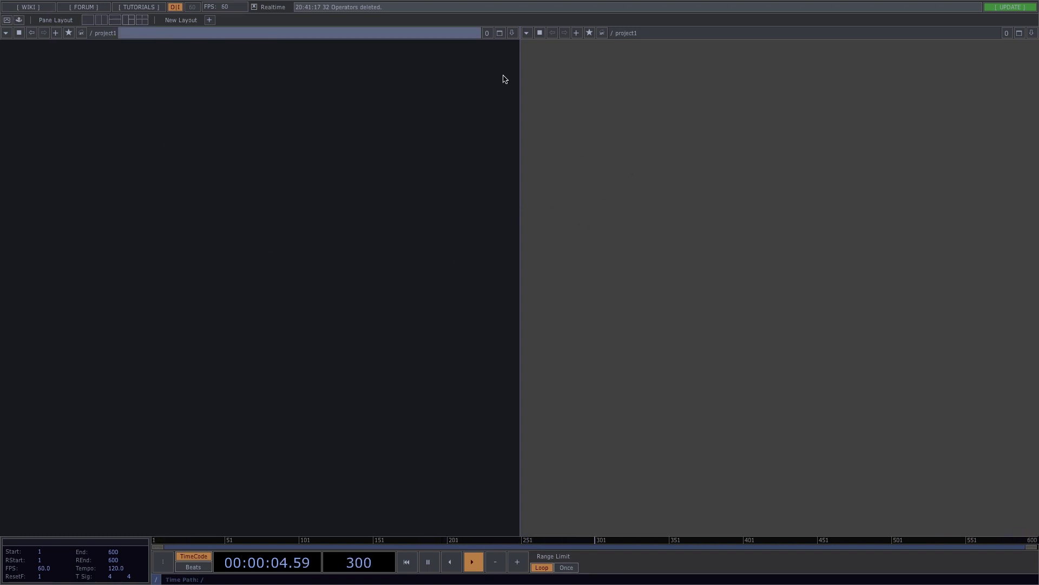
click(527, 33)
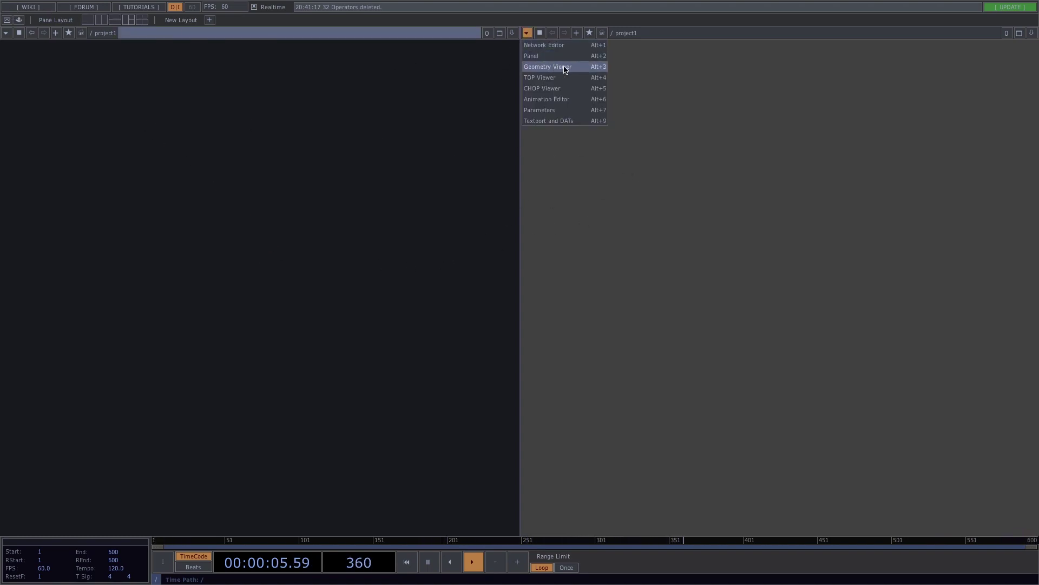
right_click(241, 253)
mouse_move(296, 292)
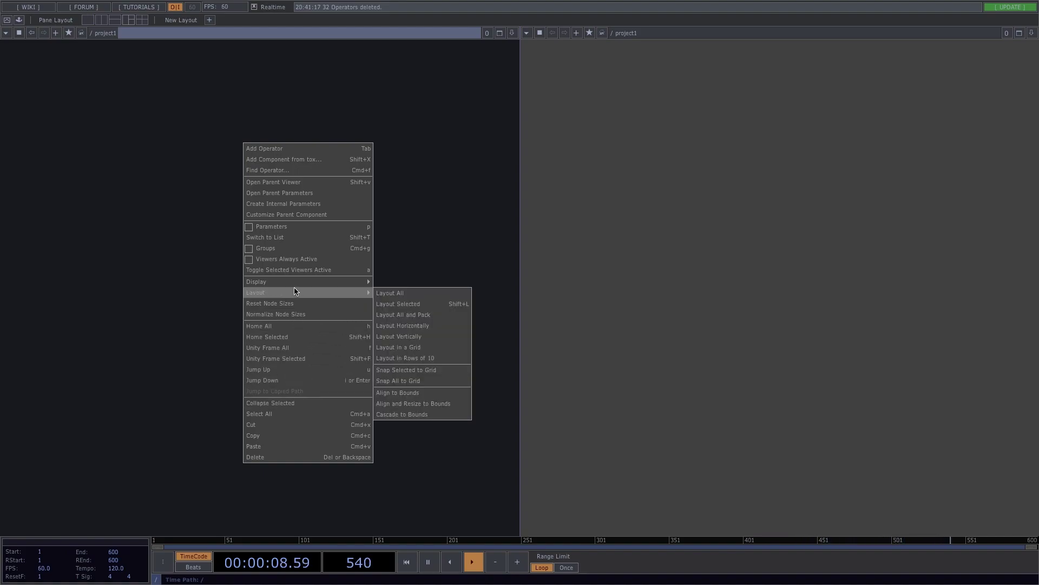
click(418, 230)
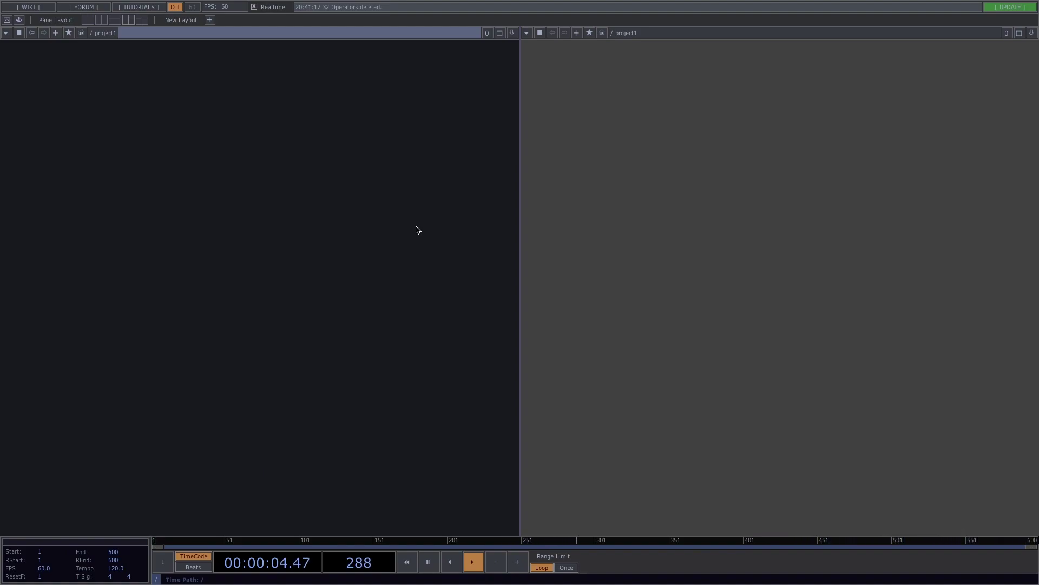
Add an Out TOP named out1 and pan it to the edge of the network.
key(Tab)
text(o)
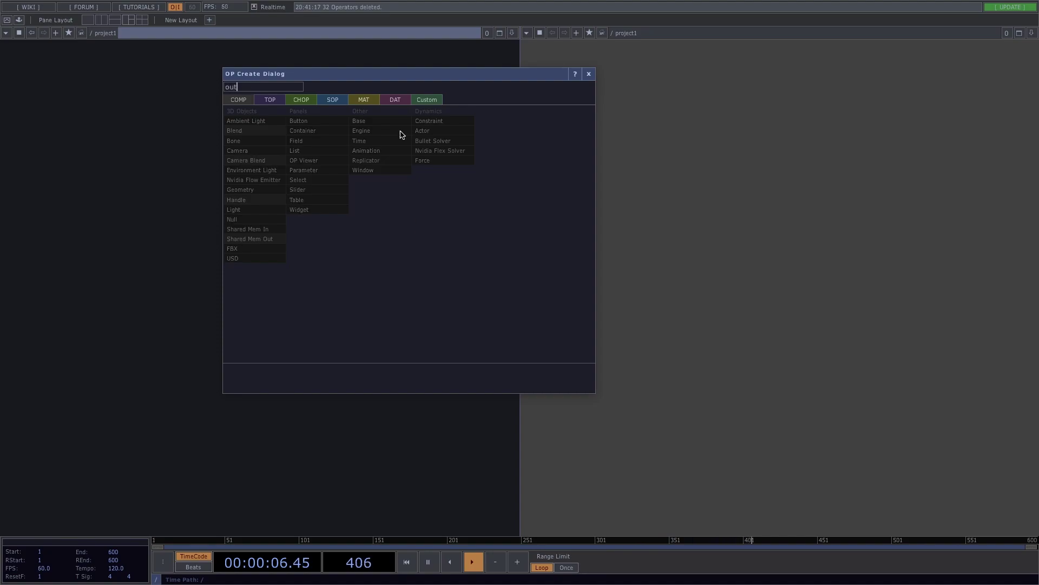
click(270, 100)
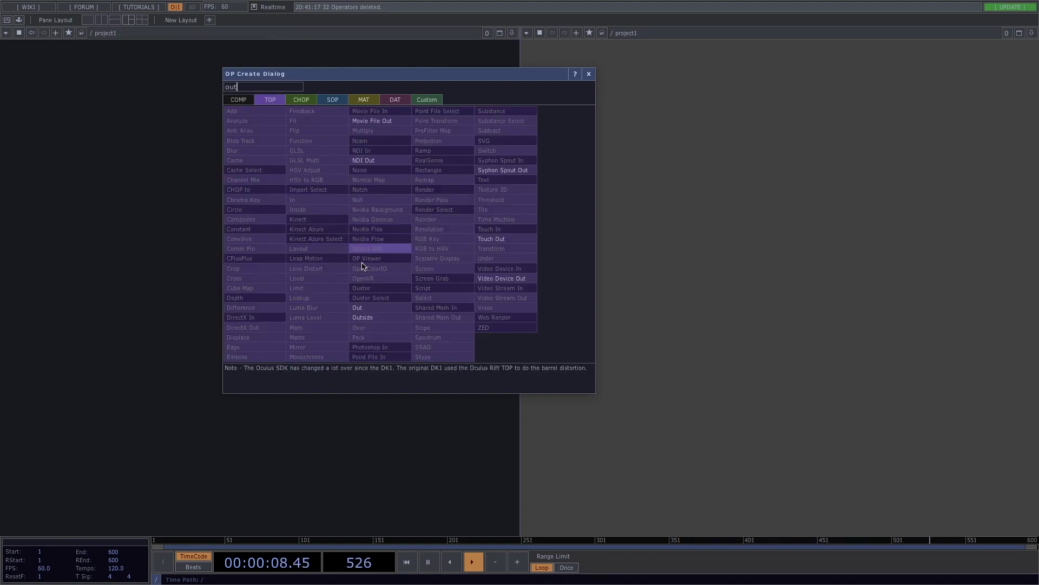
click(358, 308)
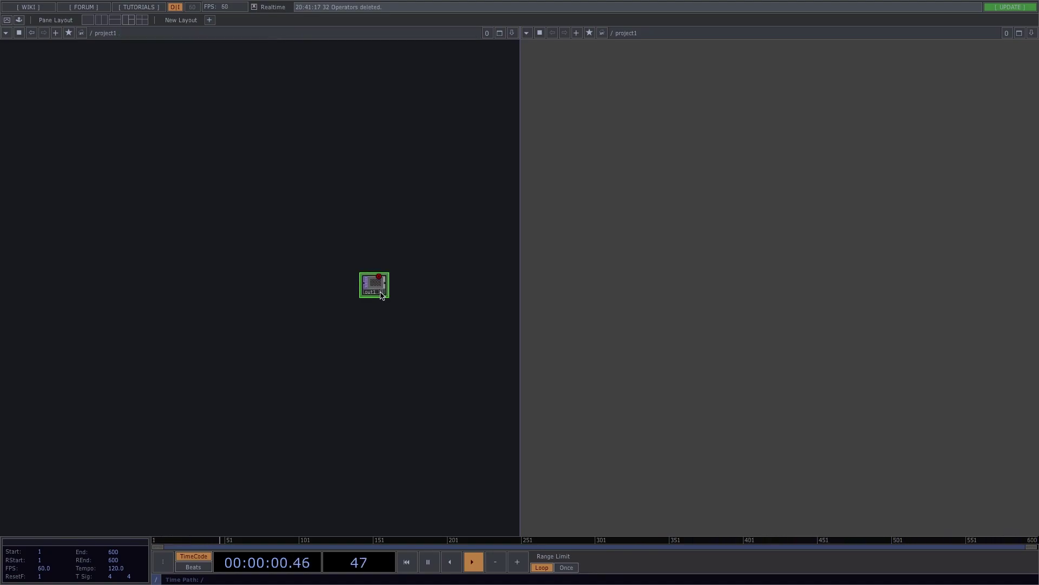
click(380, 291)
drag(314, 303, 370, 300)
drag(340, 298, 376, 294)
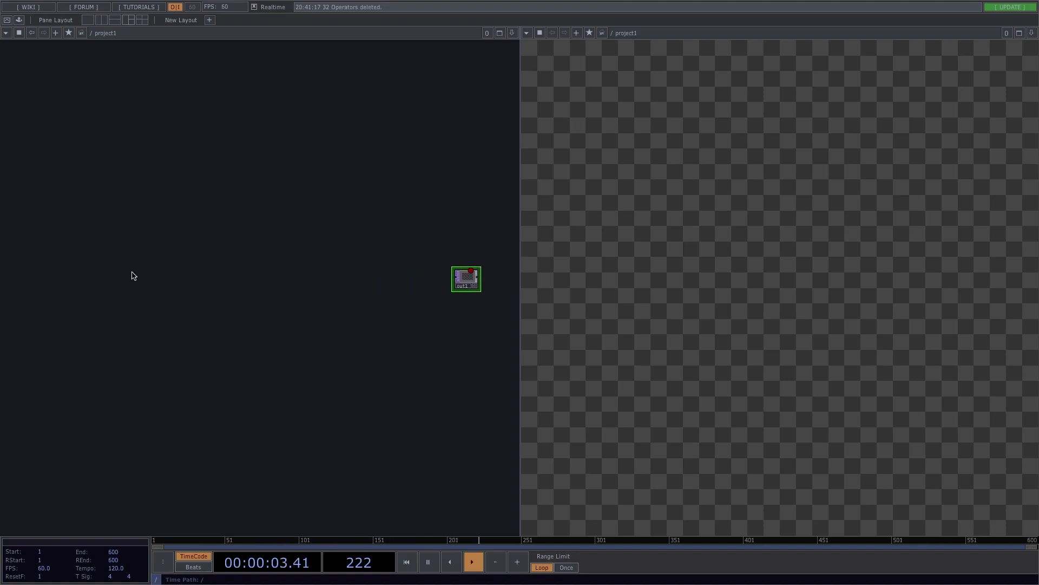
drag(149, 258, 177, 201)
drag(178, 284, 198, 281)
key(Tab)
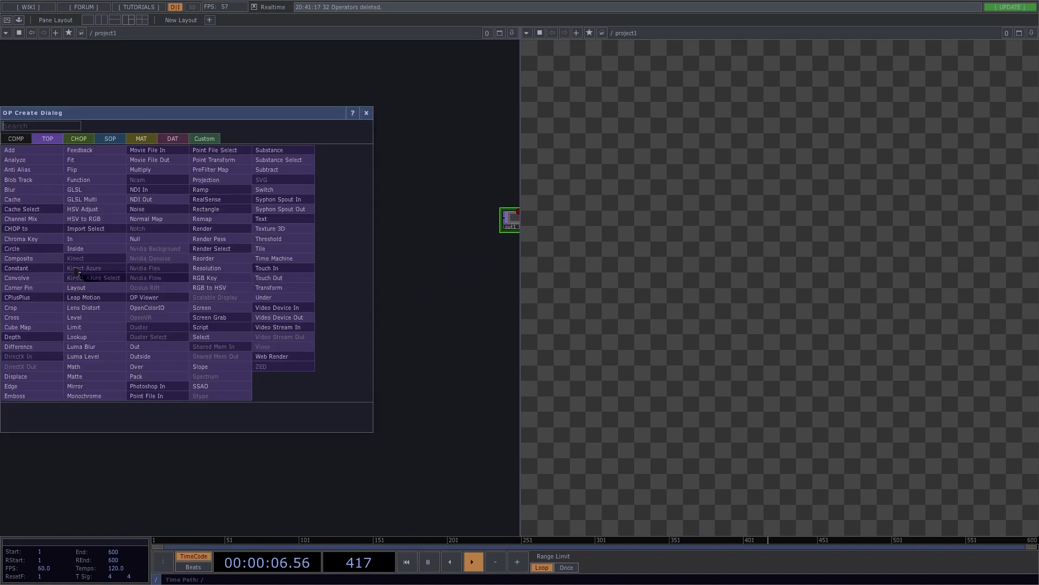
Create a Circle SOP and paste copies to get circle1, circle2 and circle3.
click(110, 138)
text(c)
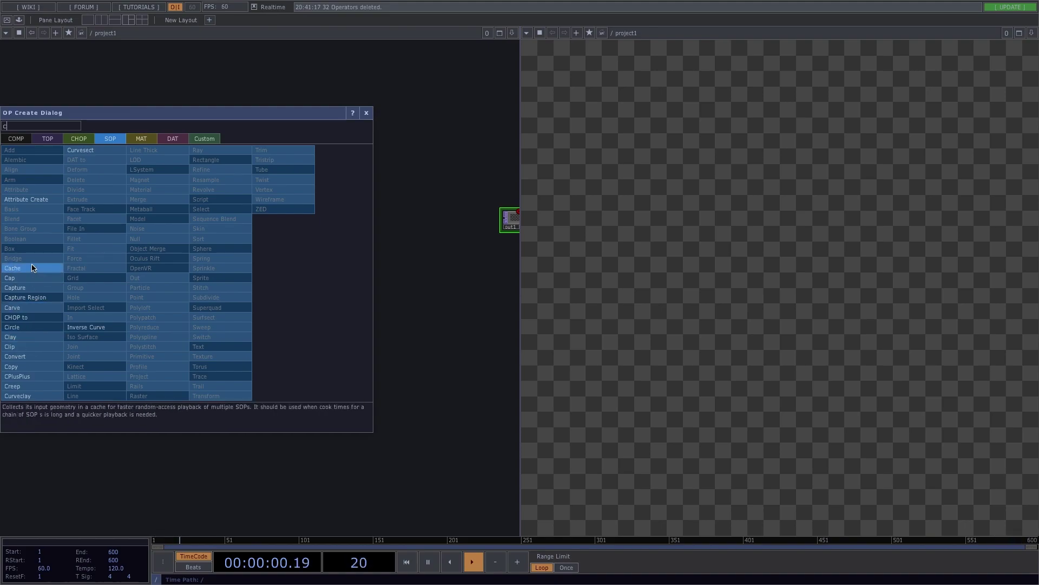
click(33, 327)
click(42, 340)
key(ctrl+c)
key(ctrl+v)
key(ctrl+v)
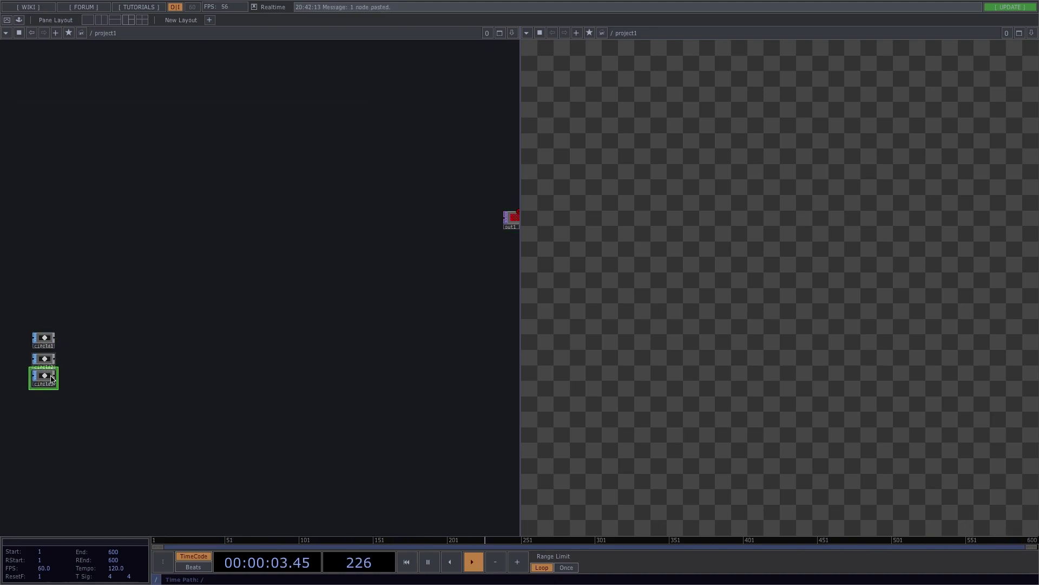
scroll(52, 379, up, 3)
Add a Merge SOP, merge1, beside the circles with all three wired in.
key(Tab)
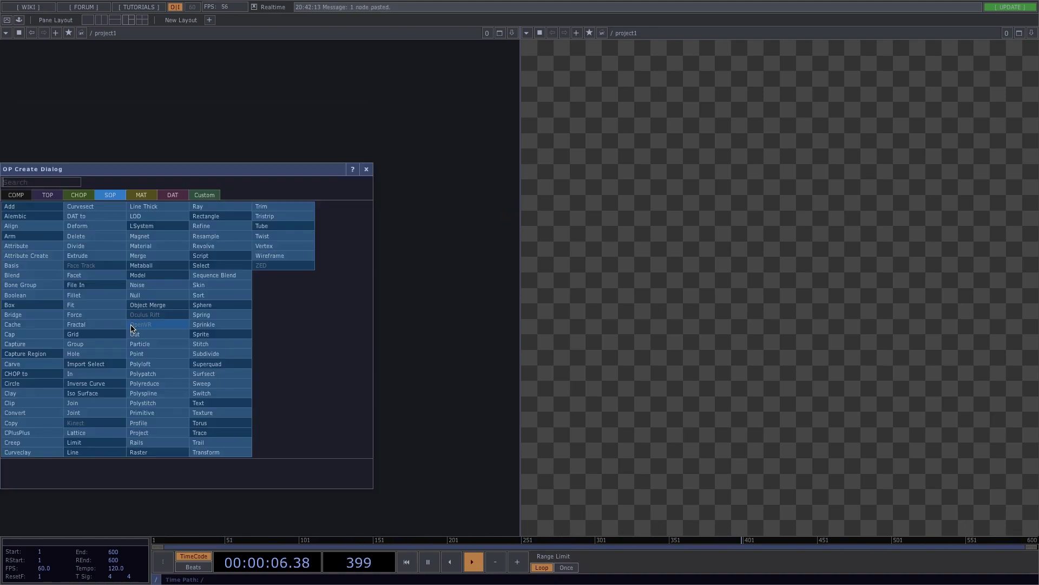
text(merge)
click(155, 260)
click(142, 352)
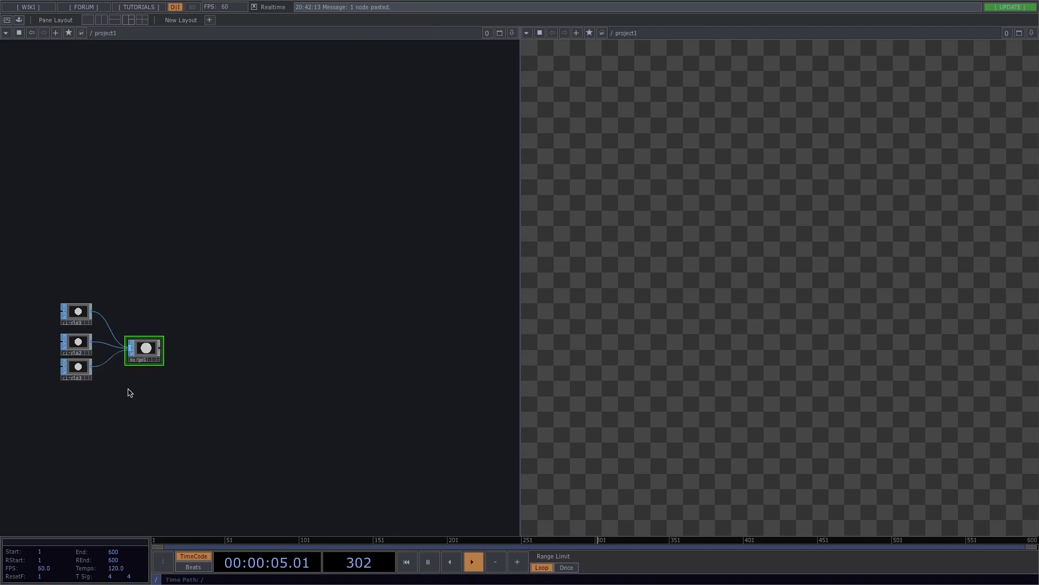
scroll(130, 393, up, 4)
Give all three circles 100 divisions and the Open Arc arc type.
right_drag(51, 220, 99, 418)
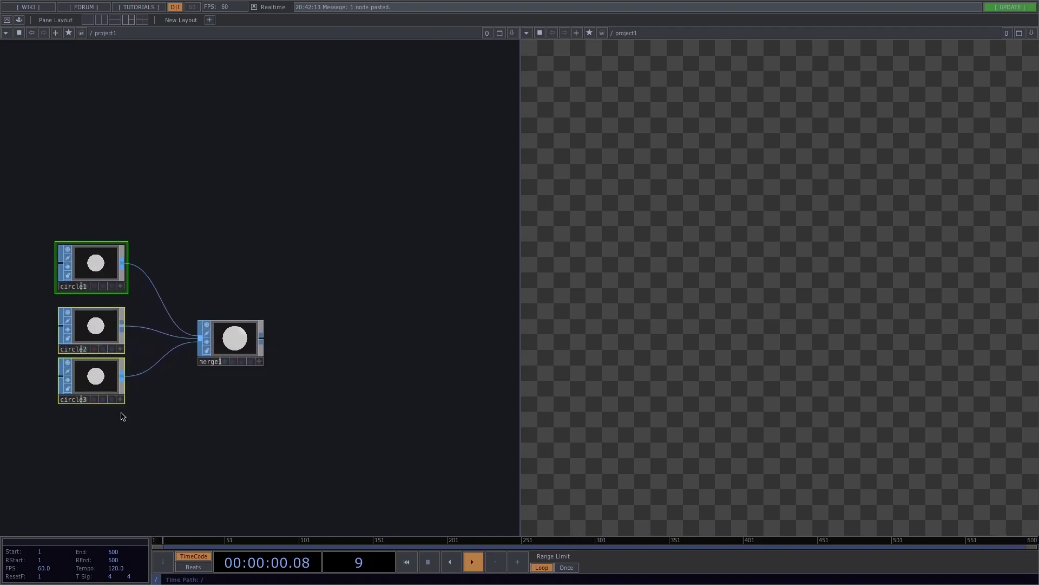
key(p)
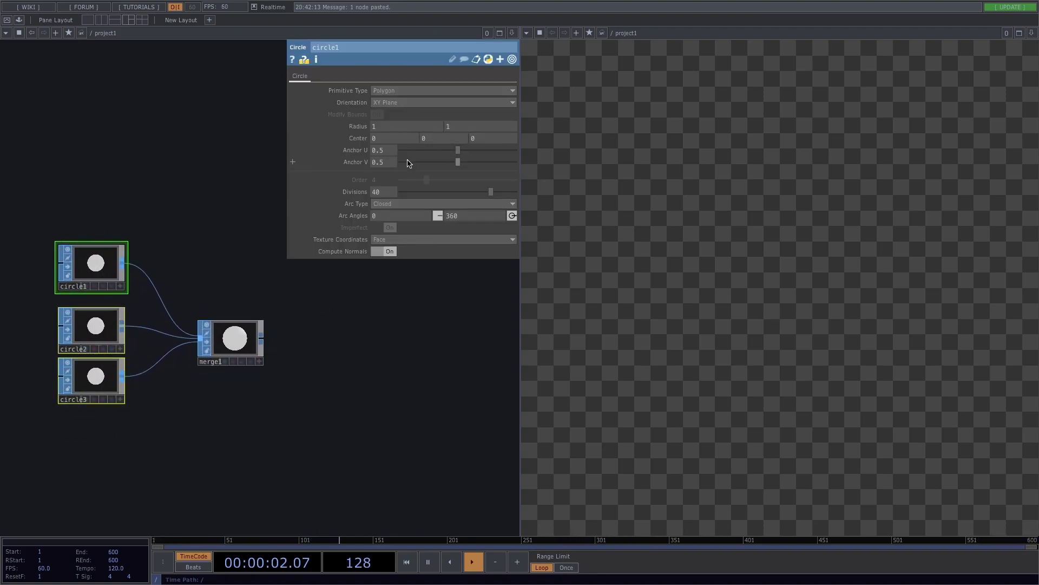
click(388, 194)
text(10)
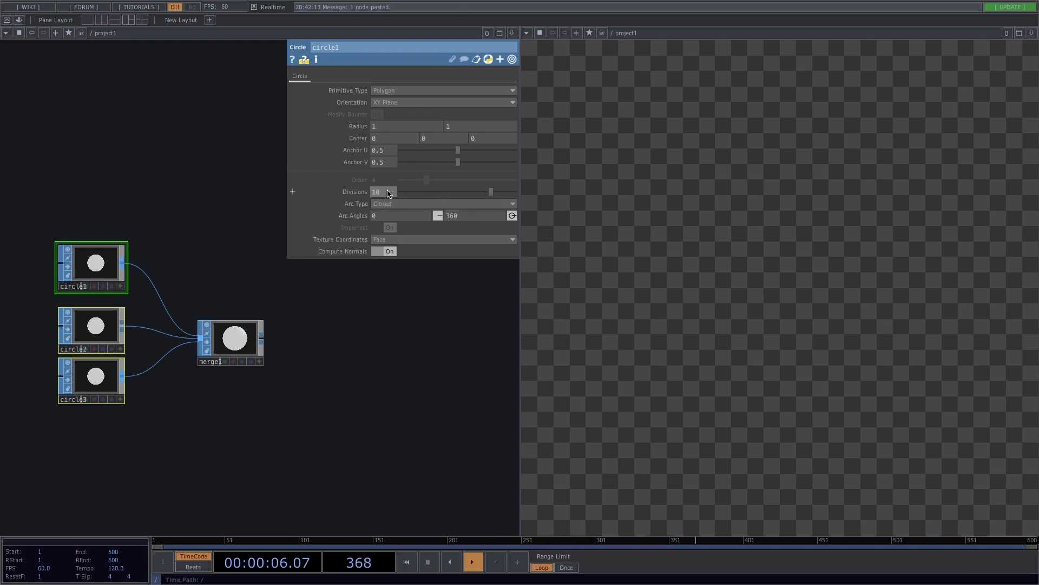
text(0)
key(Return)
click(411, 205)
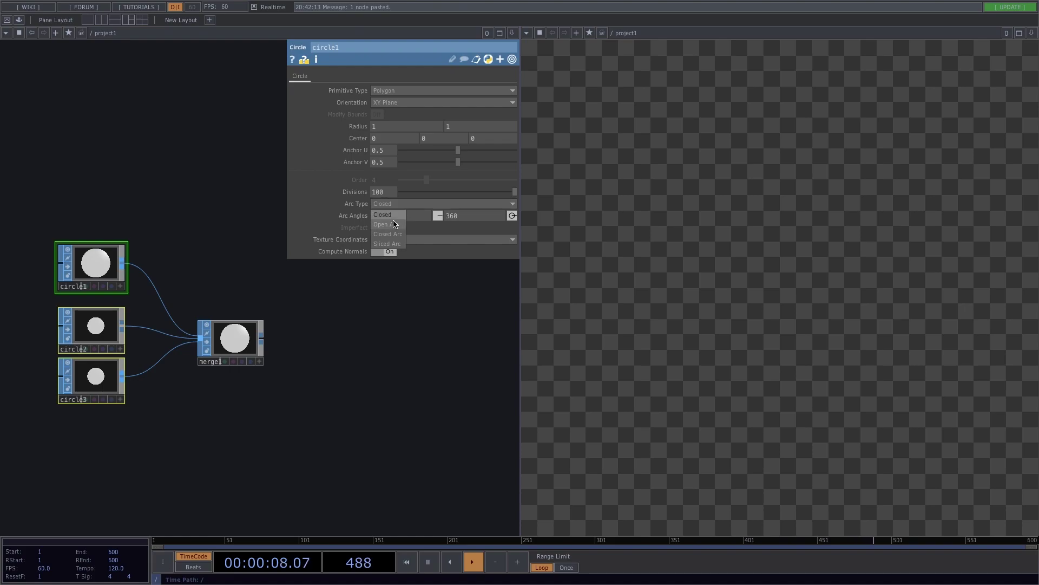
click(394, 224)
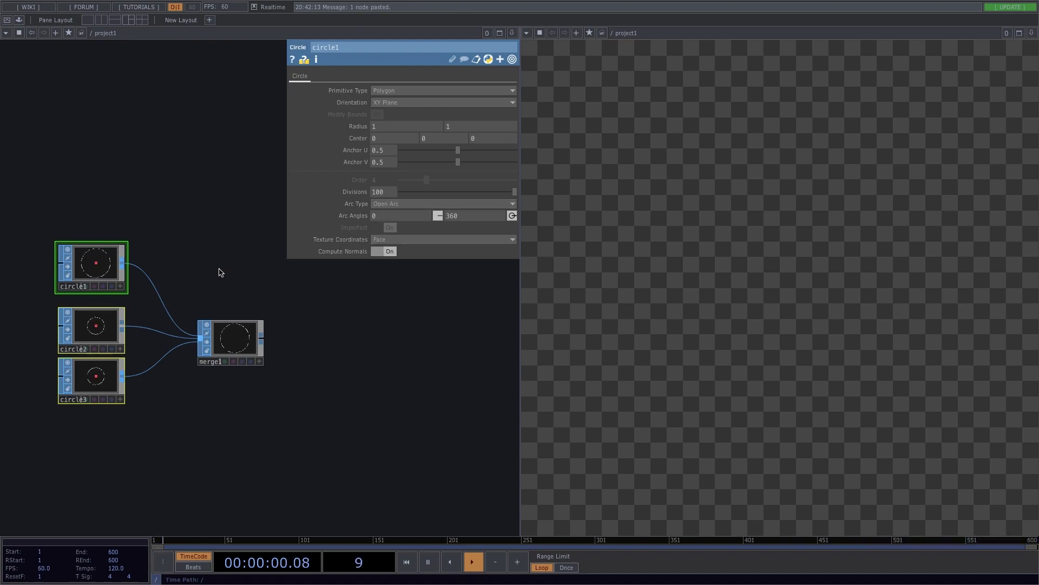
Shrink circle2's radius to 0.96 and set circle3's radius to 0.9.
click(97, 328)
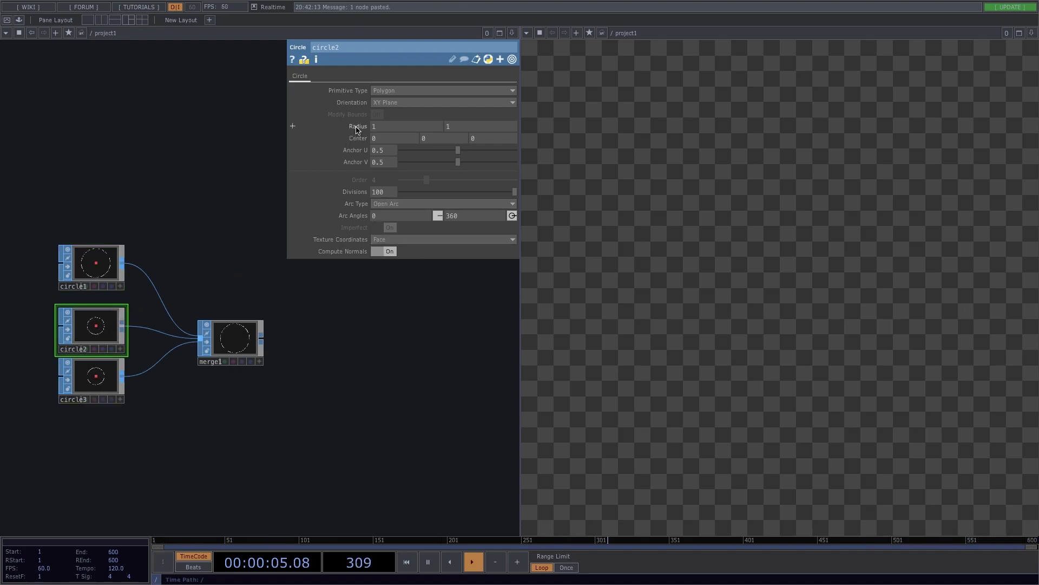
mouse_move(356, 127)
middle_down()
mouse_move(350, 136)
mouse_move(358, 130)
middle_up()
click(95, 377)
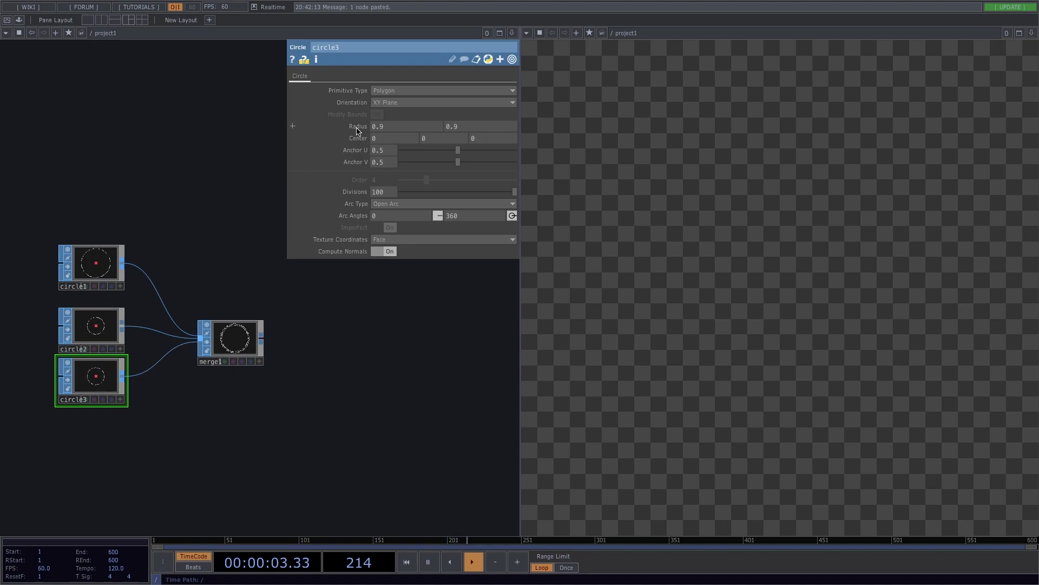
scroll(237, 360, up, 8)
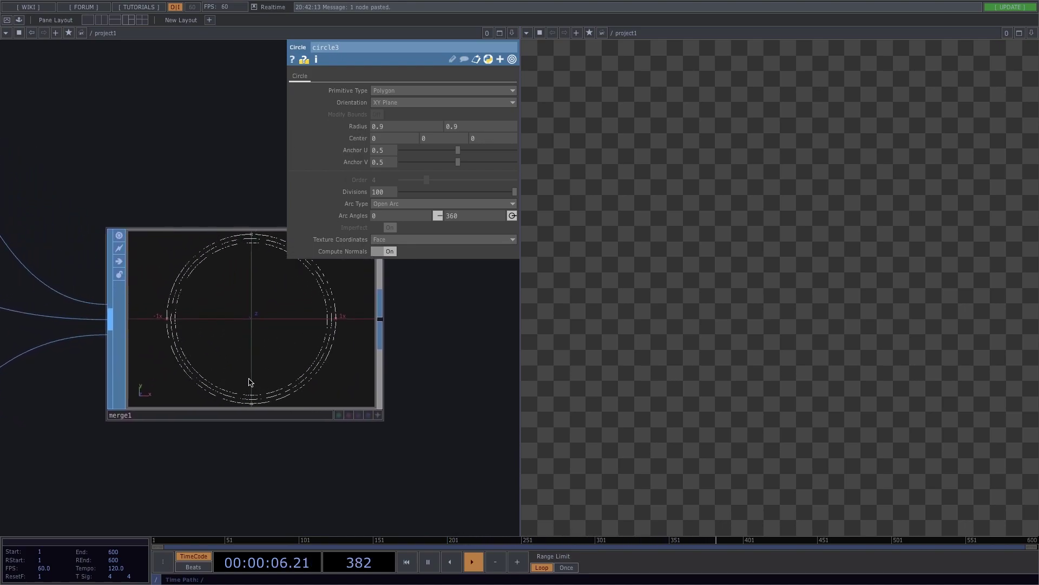
scroll(295, 453, down, 6)
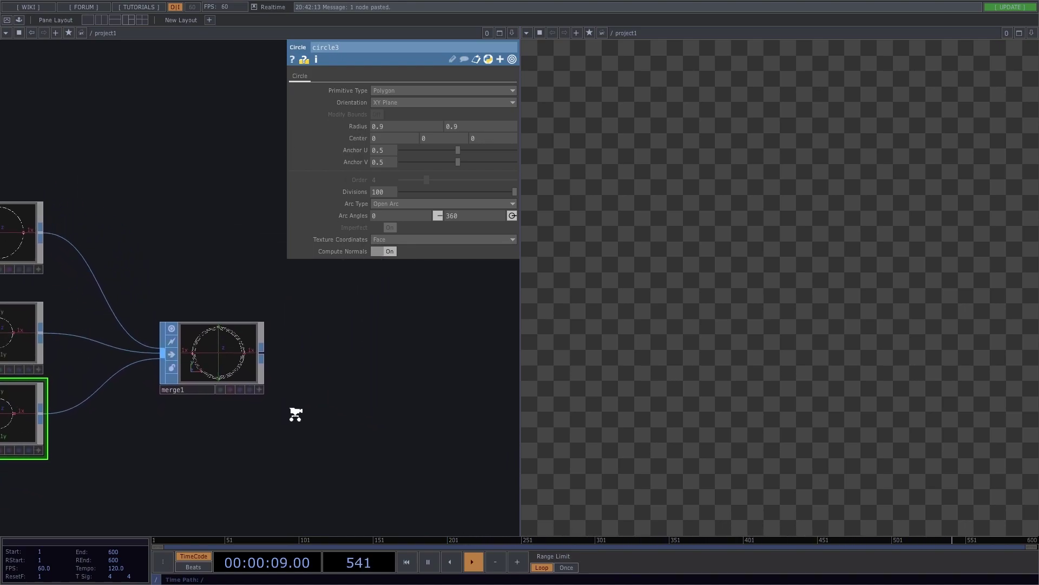
Add a Transform SOP, transform1, wired after merge1.
right_click(260, 351)
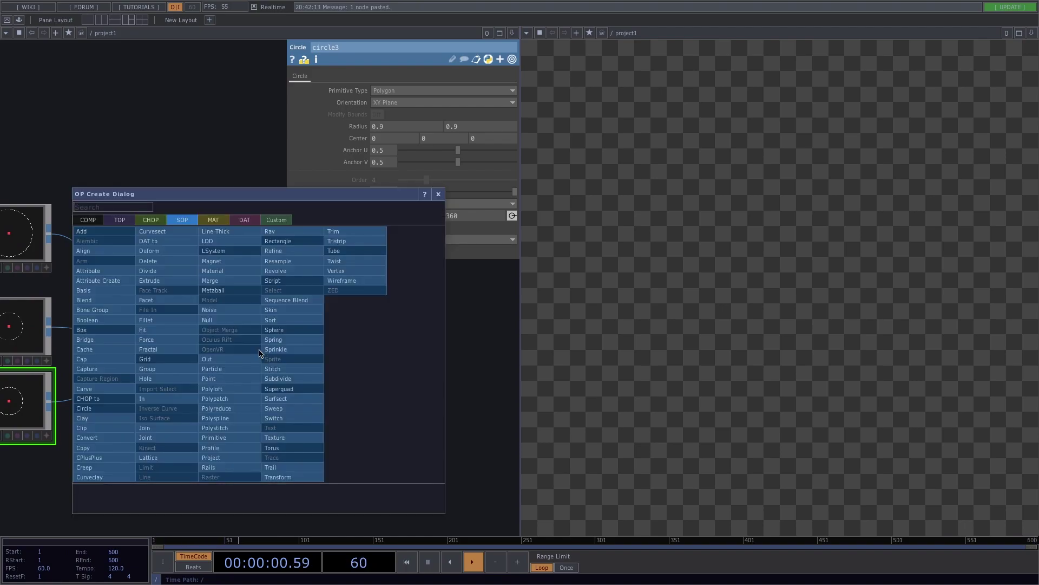
text(tr)
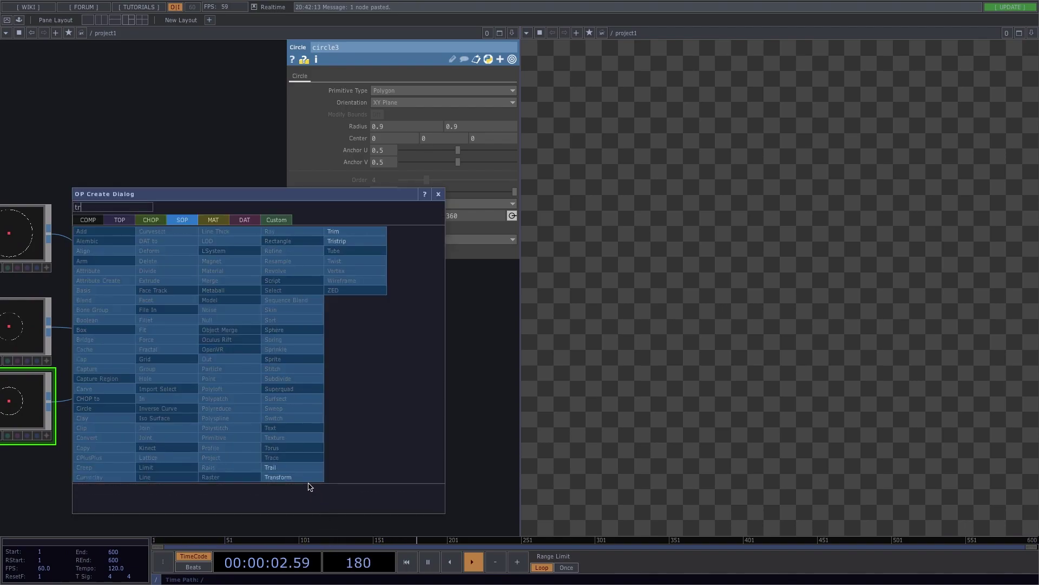
click(308, 478)
click(379, 373)
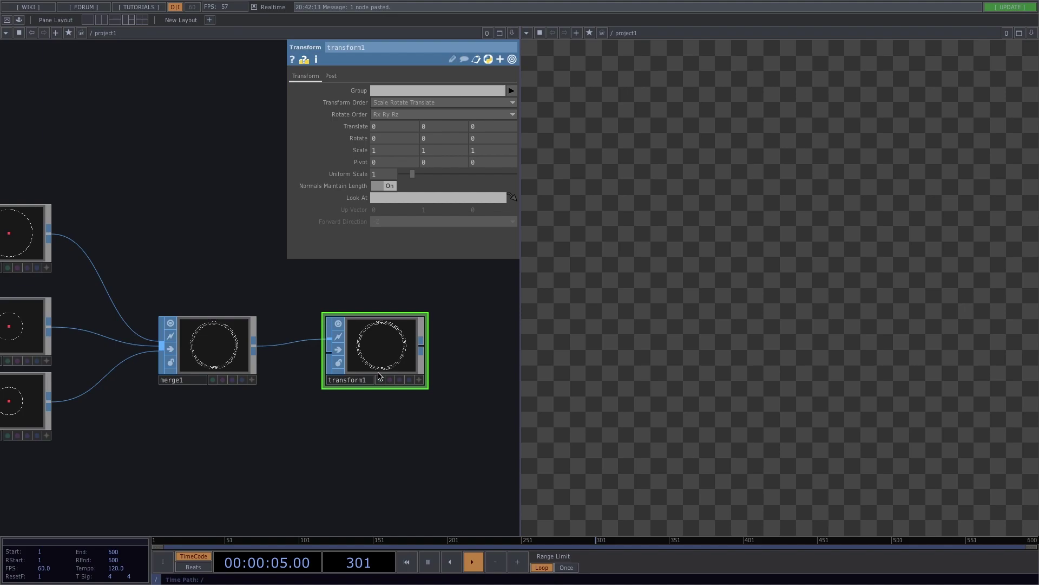
scroll(258, 435, down, 5)
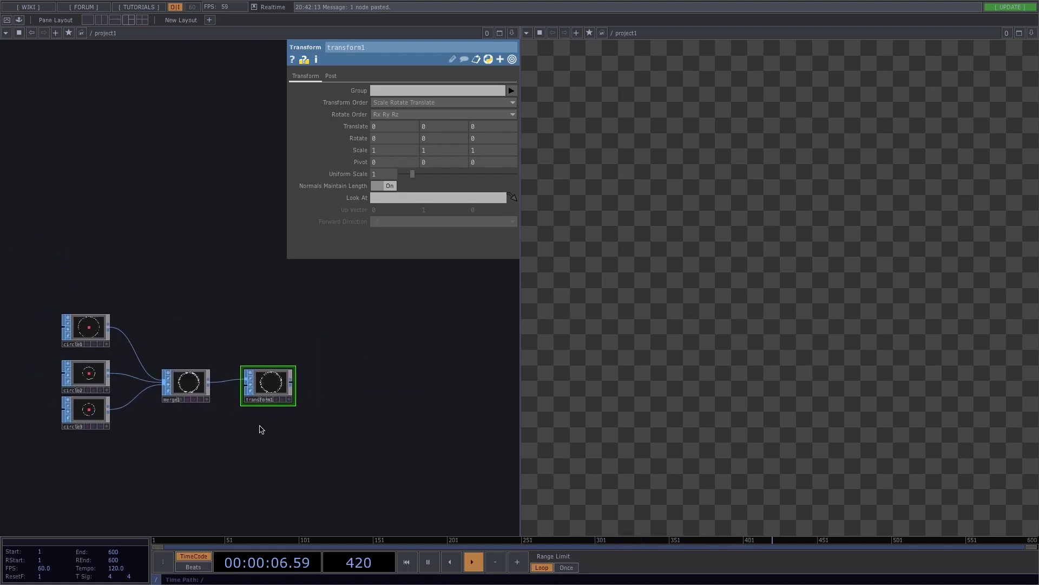
Append a Null SOP, null1, after transform1 and reframe the network around the circle chain.
right_click(291, 386)
text(nu)
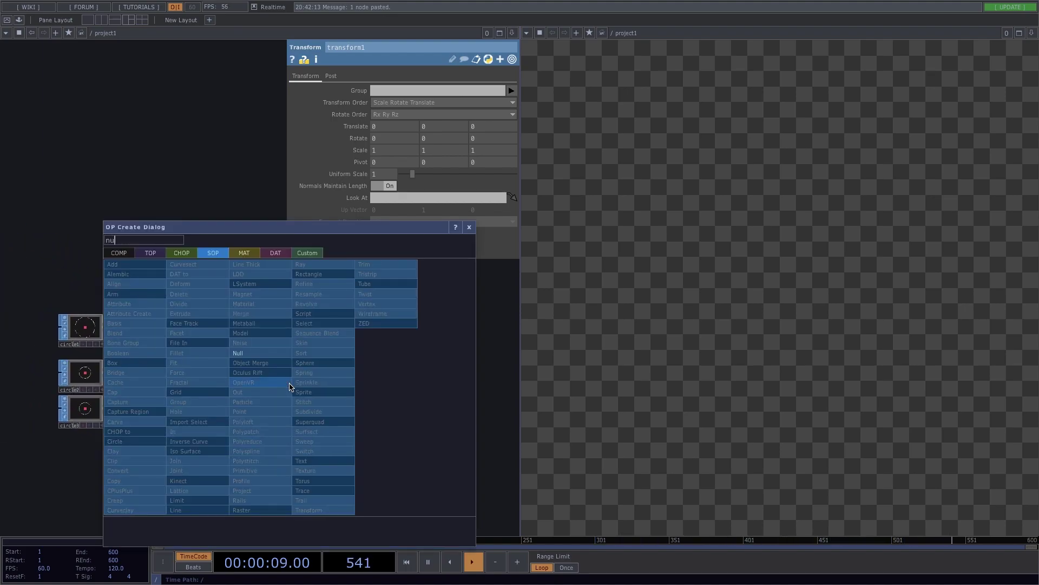
click(266, 360)
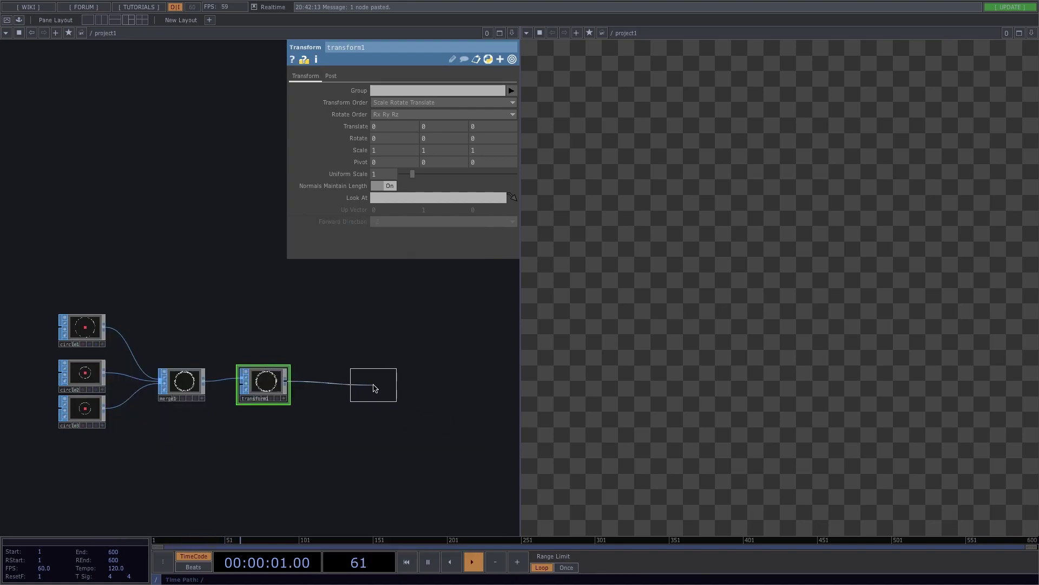
click(393, 367)
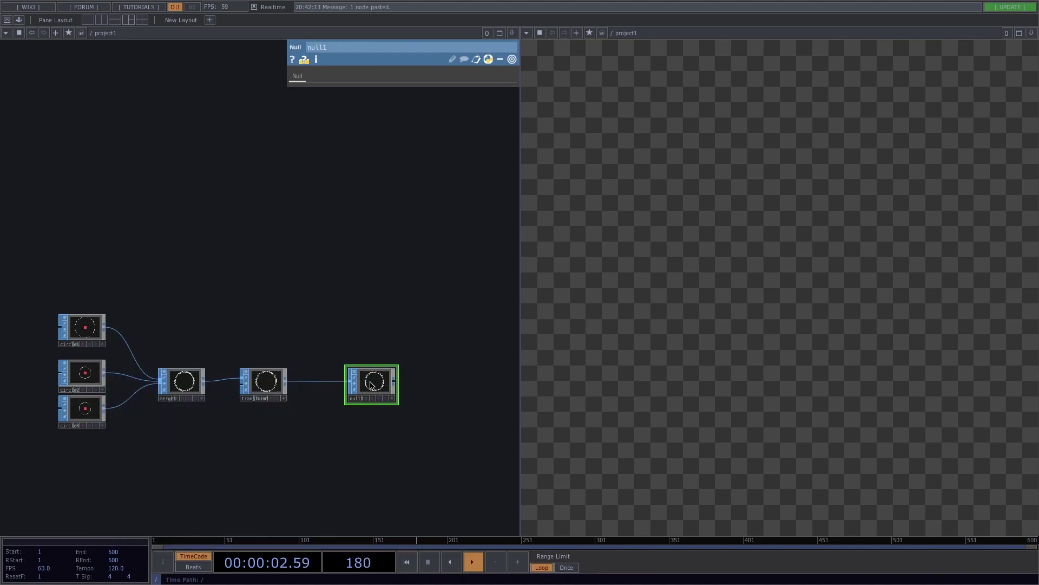
drag(213, 281, 269, 304)
drag(343, 302, 265, 302)
scroll(265, 291, up, 1)
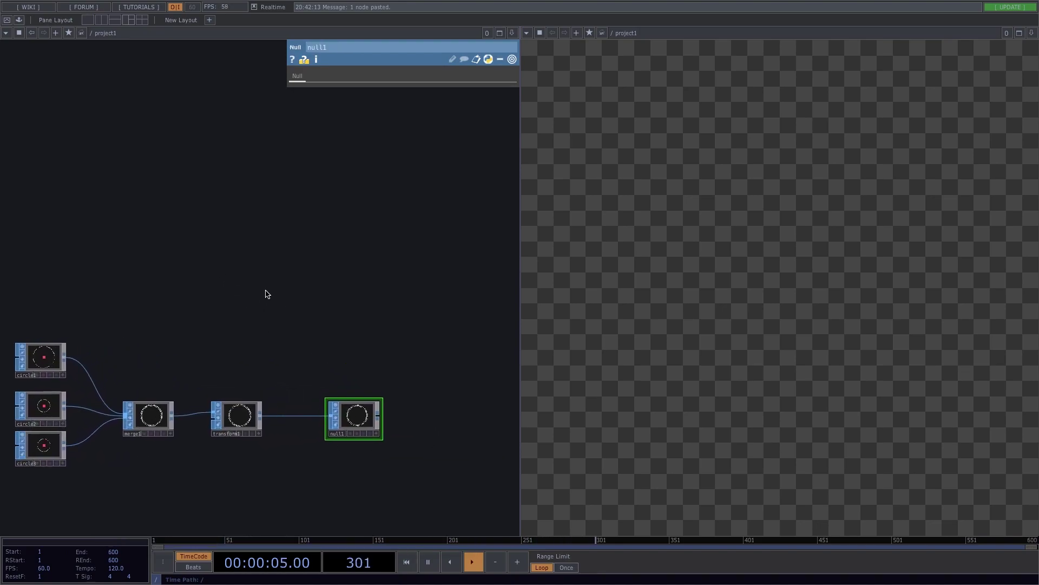
drag(217, 274, 255, 283)
scroll(286, 397, up, 2)
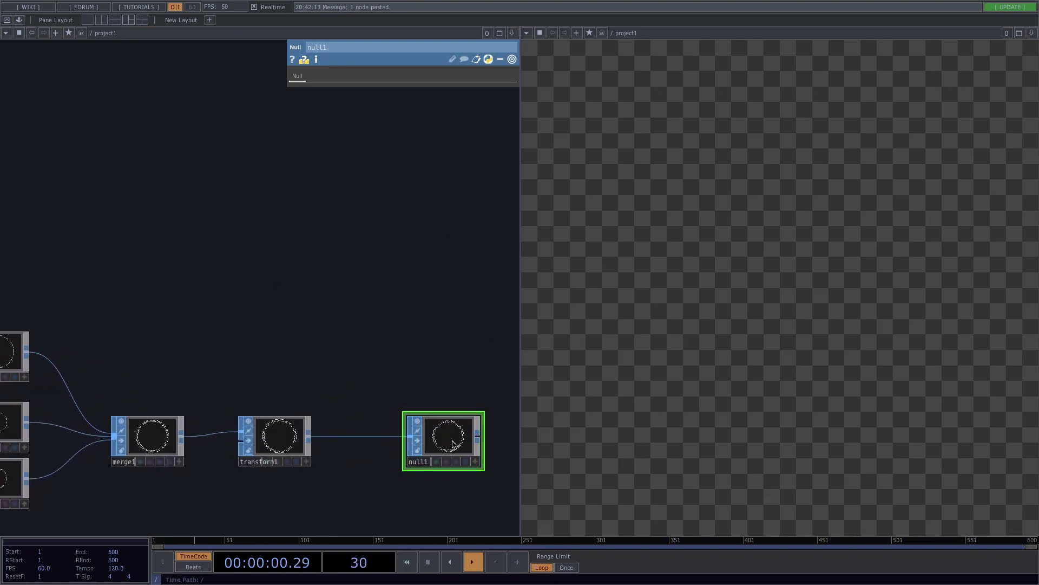
drag(329, 287, 386, 327)
scroll(249, 259, down, 3)
drag(249, 252, 307, 305)
drag(333, 269, 233, 251)
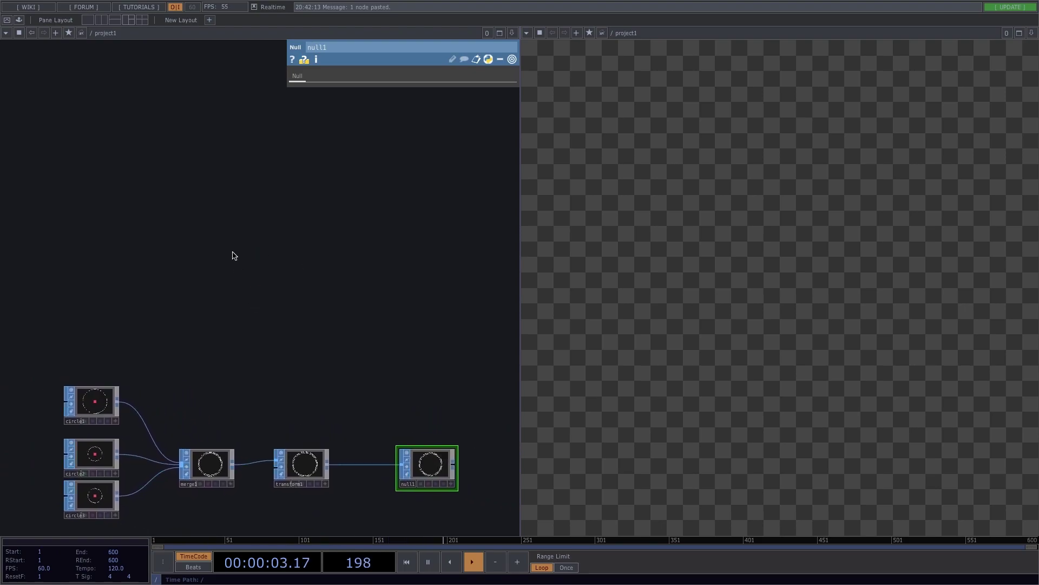
Add a Box SOP, box1, feeding a new Null SOP, null2.
key(Tab)
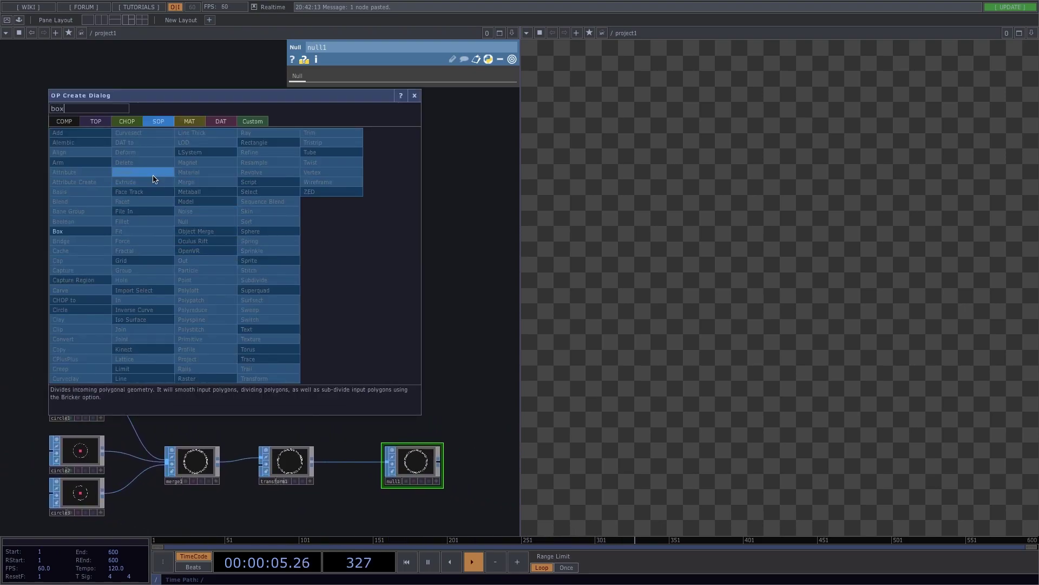
click(76, 231)
click(174, 211)
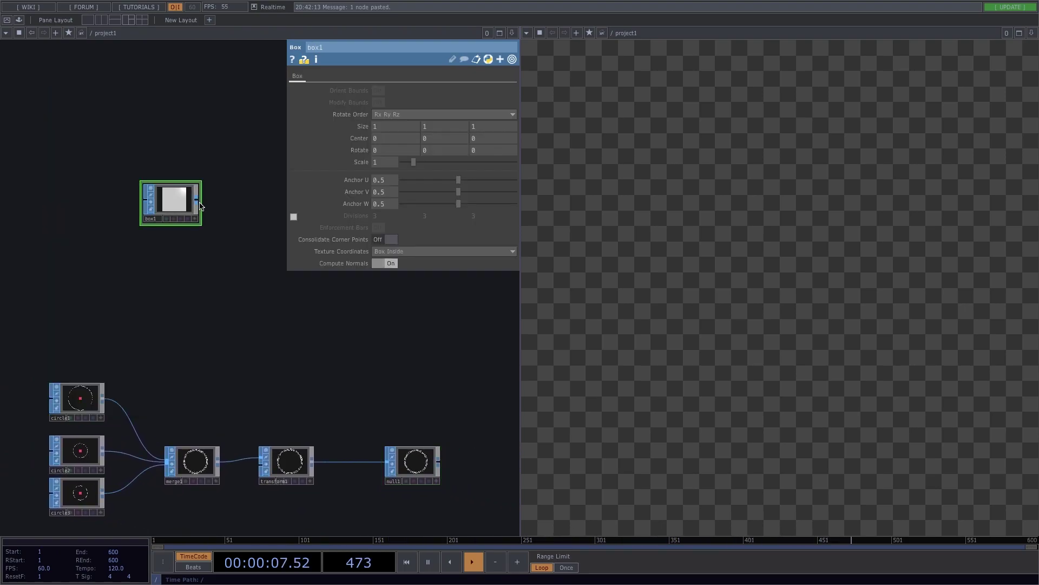
right_click(199, 203)
text(nu)
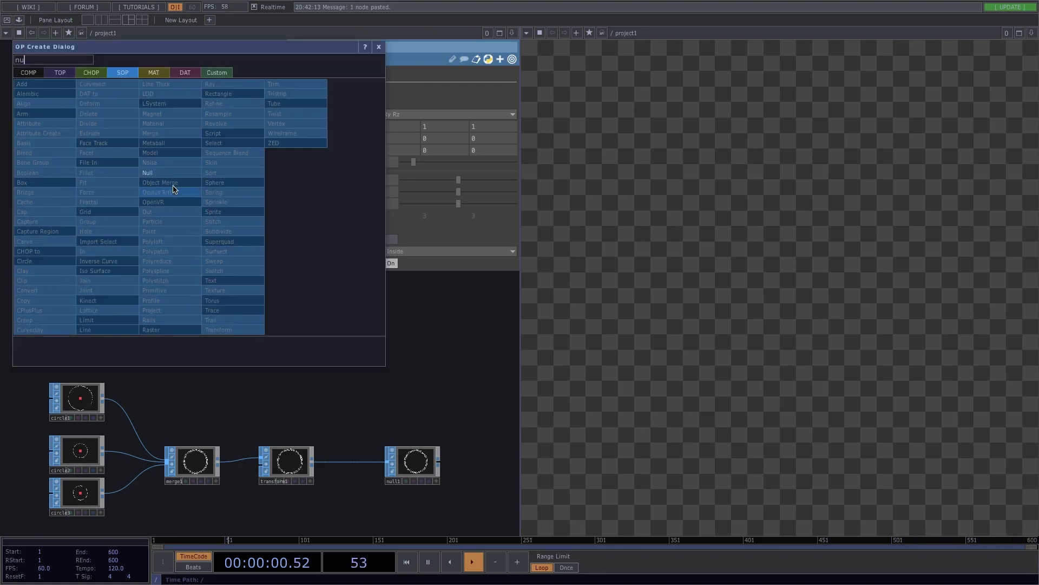
click(173, 172)
click(271, 248)
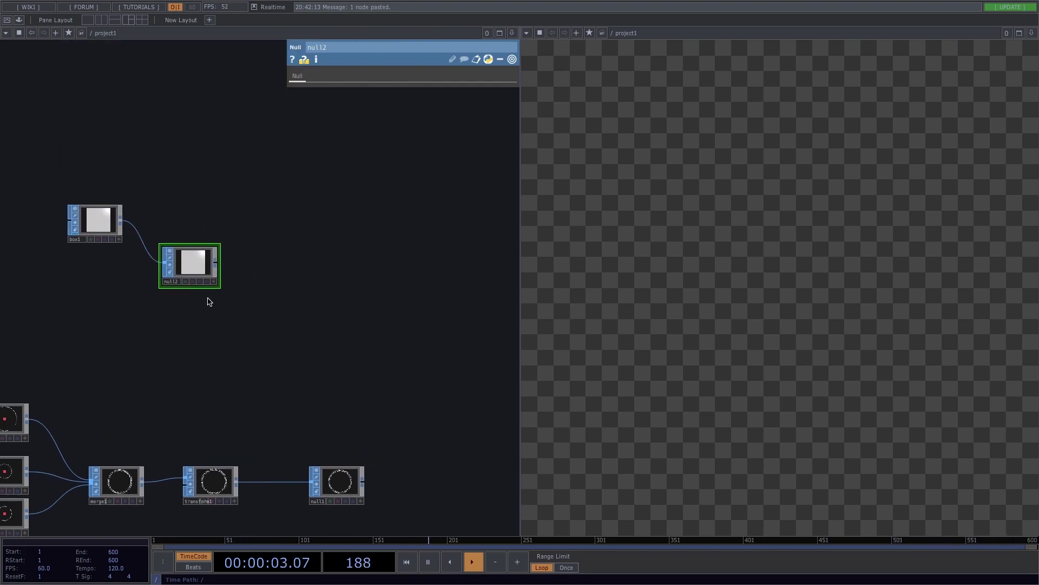
Add a Geometry COMP, geo1, fed by null2, plus a Light COMP, light1.
right_click(216, 269)
click(43, 136)
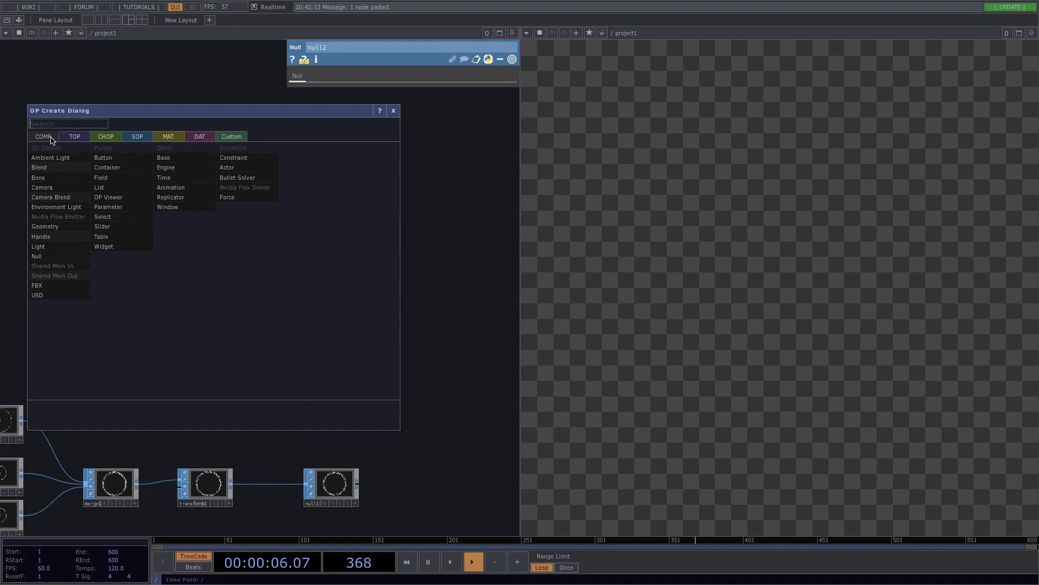
click(43, 222)
click(297, 266)
key(Tab)
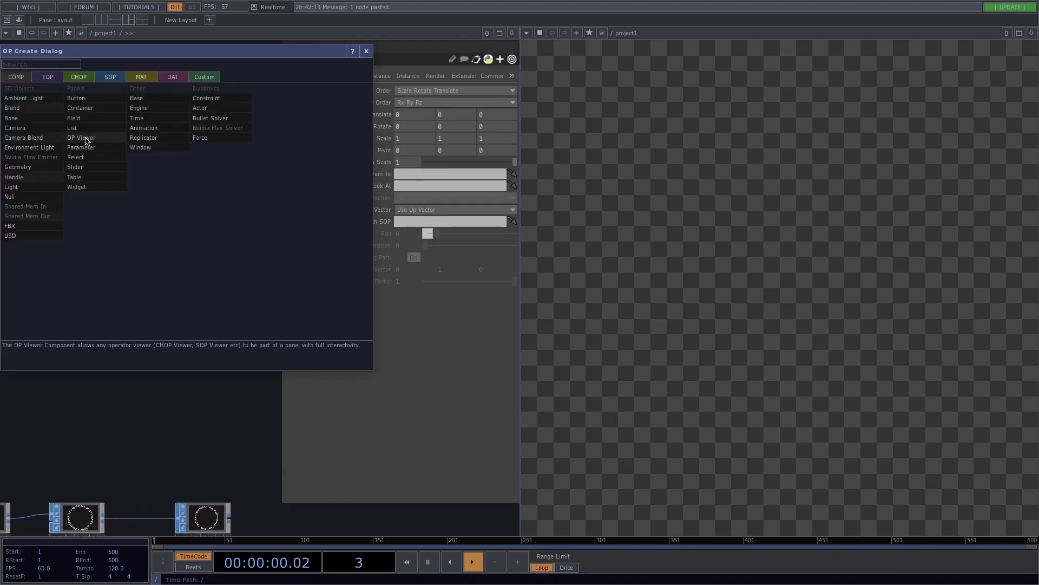
click(43, 189)
click(188, 241)
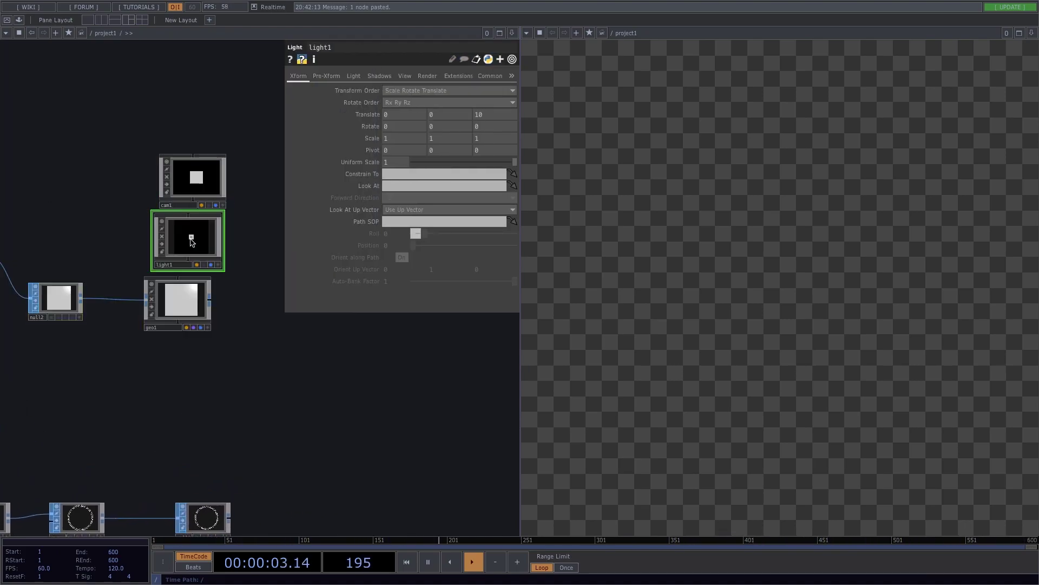
Add a Render TOP, render1, wired from cam1, light1 and geo1.
drag(306, 349, 228, 325)
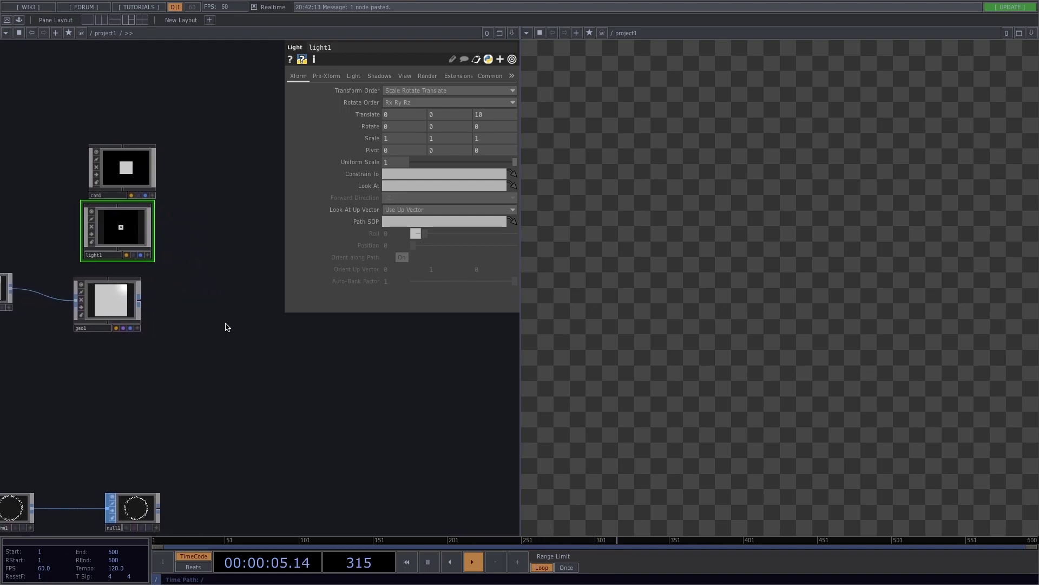
key(Tab)
click(87, 193)
text(ren)
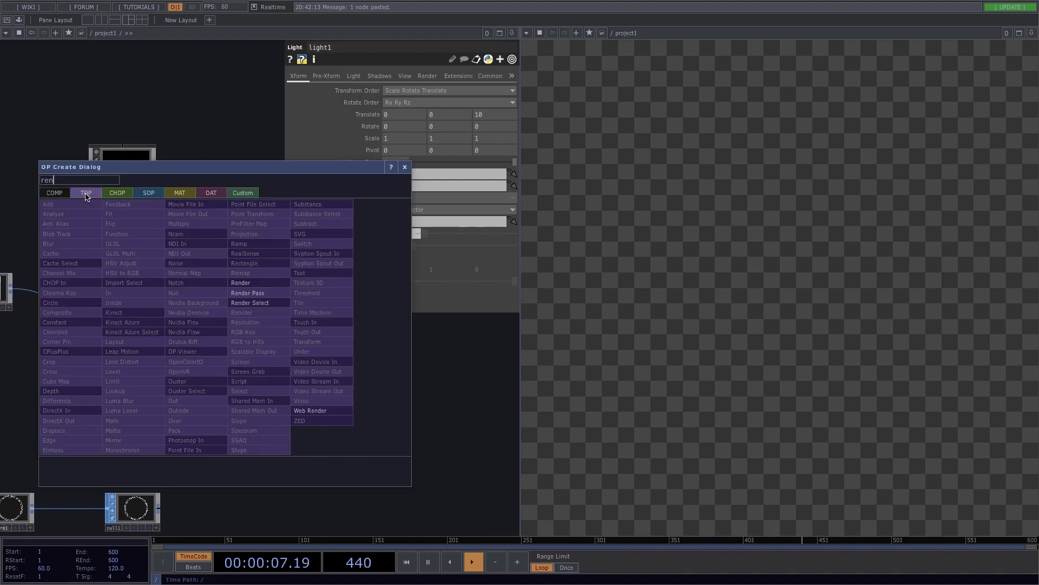
click(254, 284)
click(232, 282)
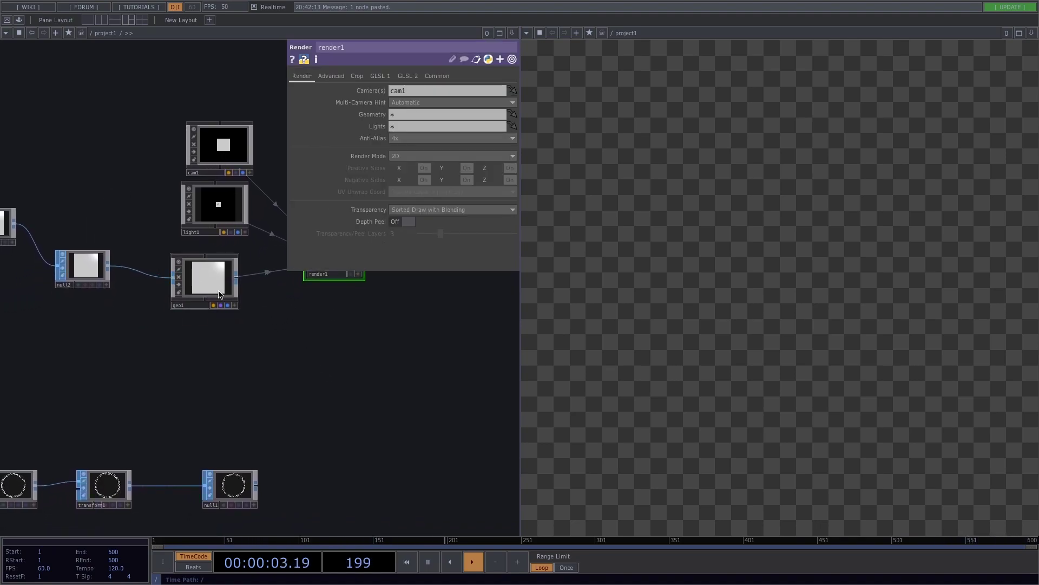
Turn on instancing for geo1 with null1 as the Translate OP.
click(219, 295)
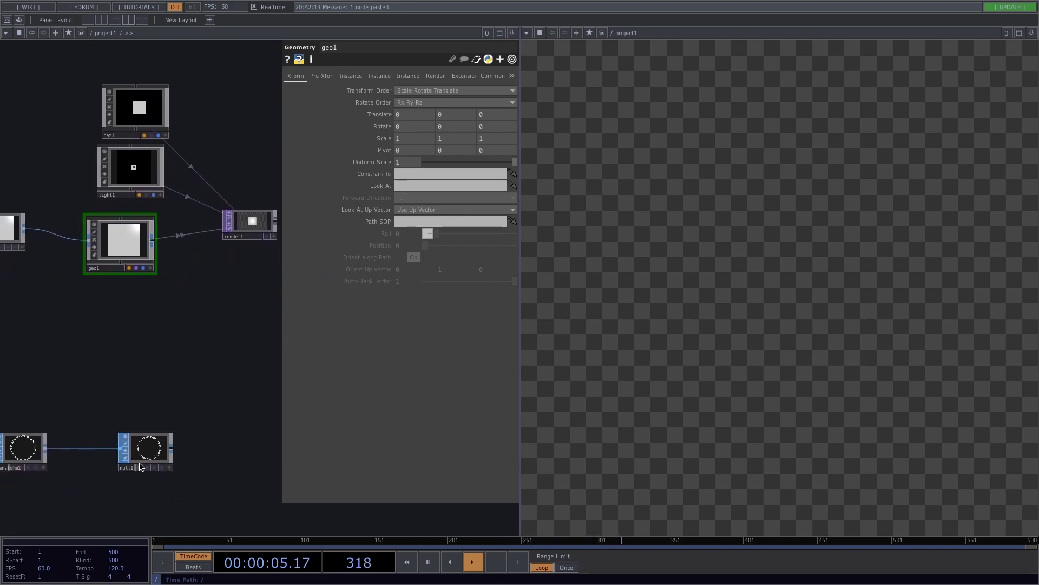
drag(150, 449, 124, 449)
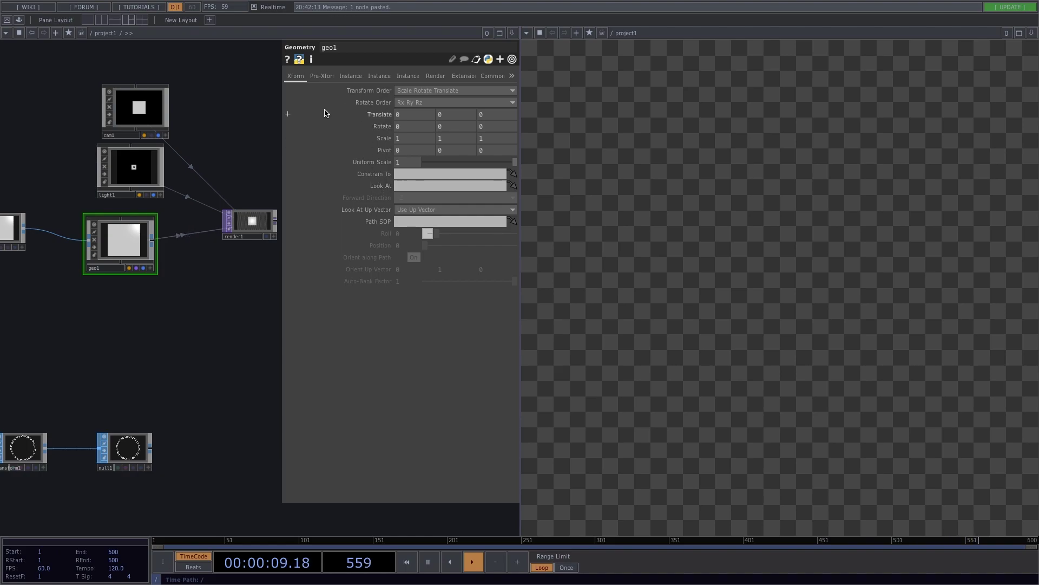
click(352, 76)
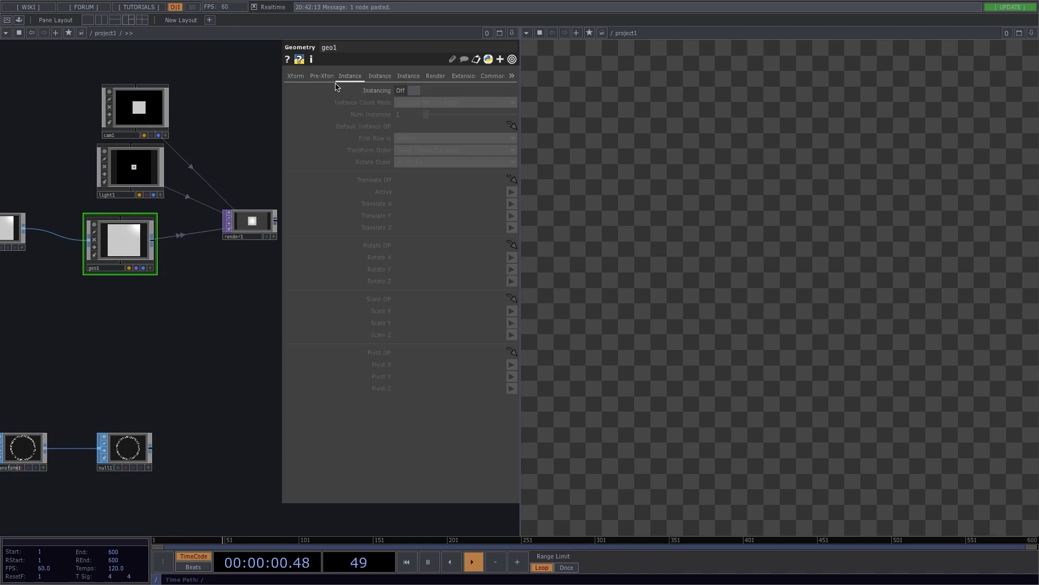
click(403, 92)
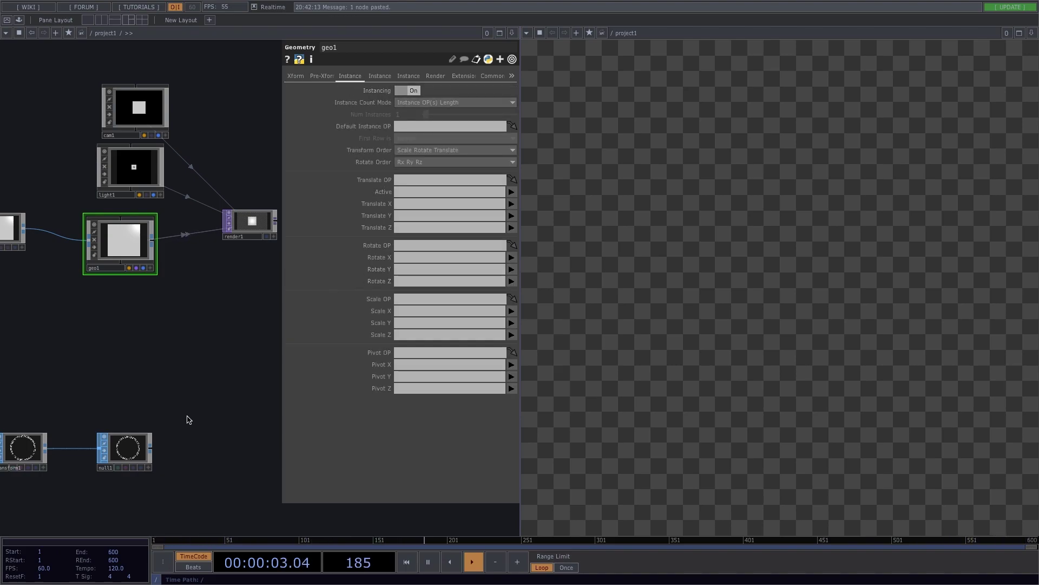
drag(135, 452, 424, 182)
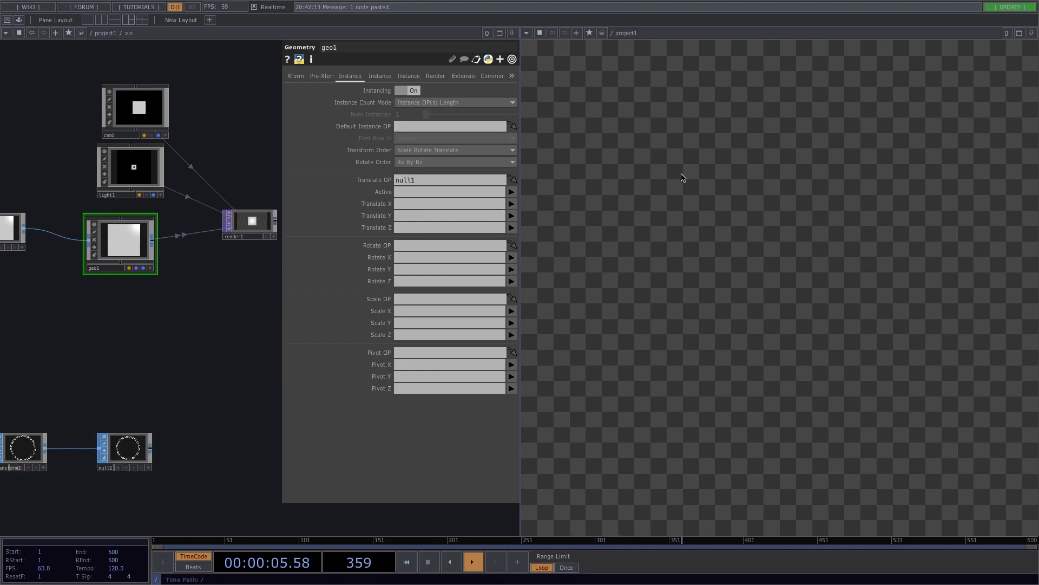
Set geo1's instance Translate X, Y, Z to P(0), P(1), P(2).
click(511, 203)
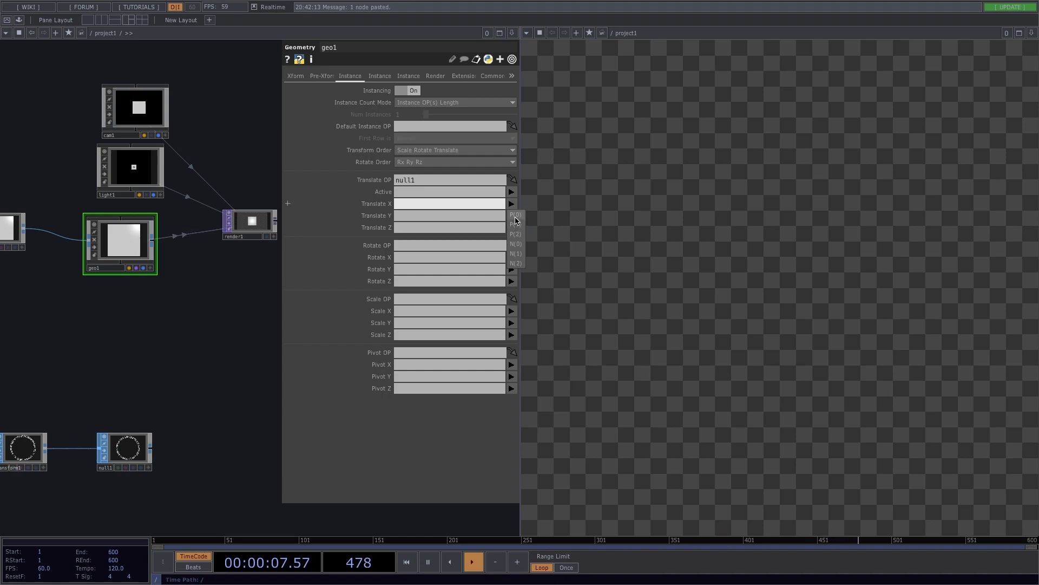
click(515, 215)
click(511, 215)
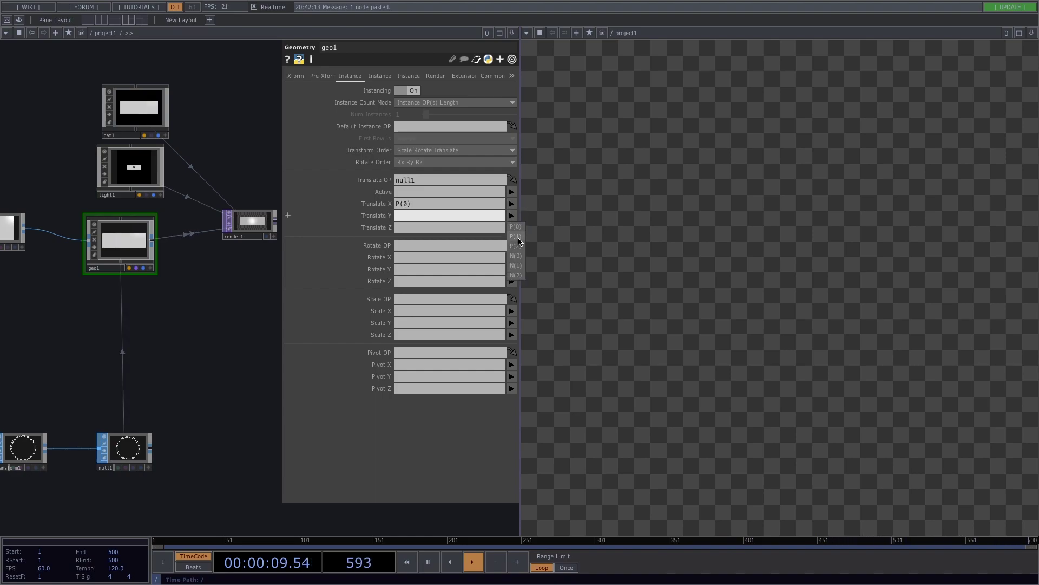
click(518, 236)
click(511, 228)
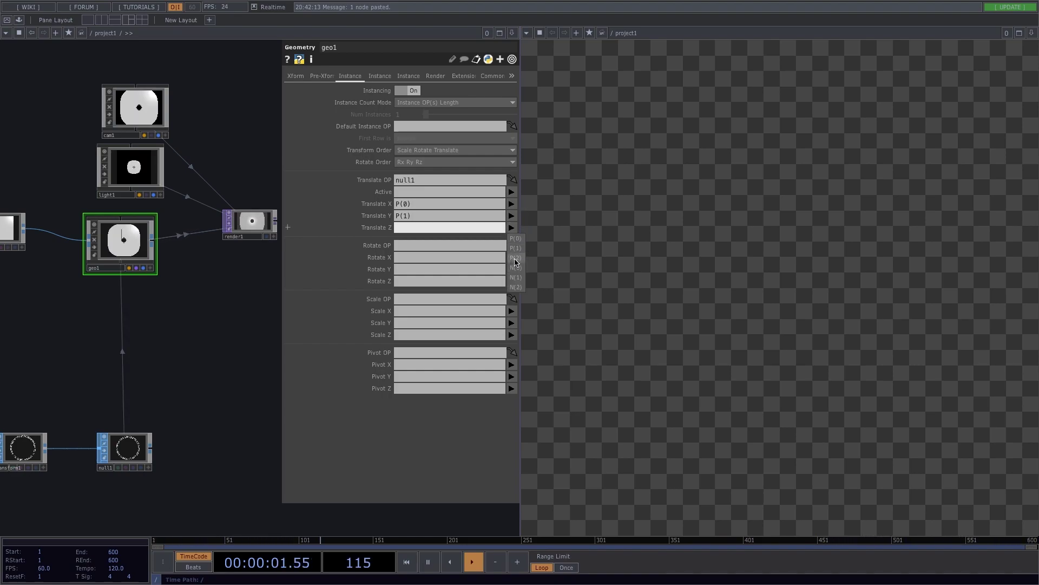
click(516, 258)
drag(210, 340, 188, 269)
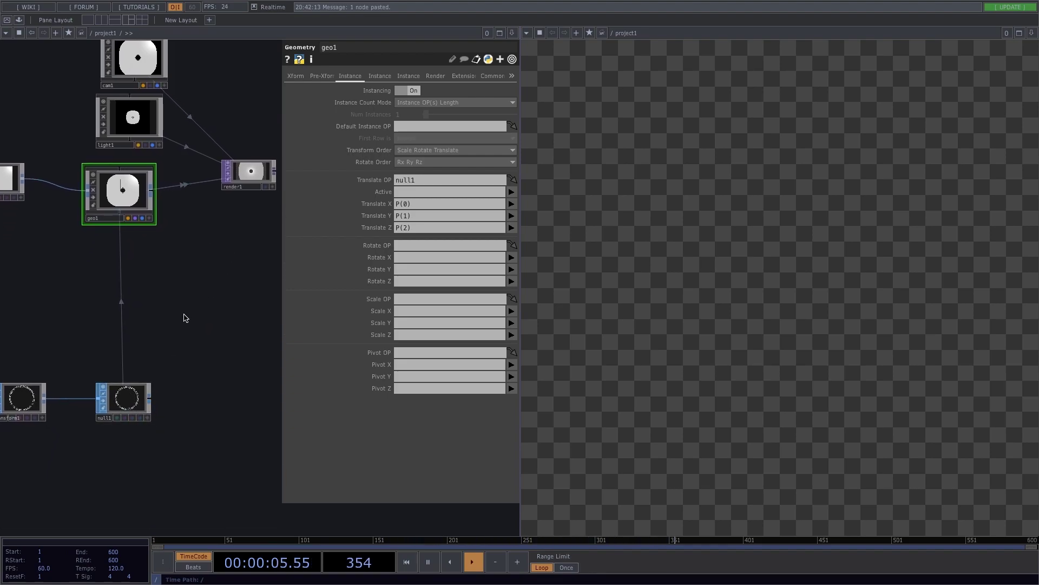
drag(184, 314, 150, 349)
drag(220, 276, 49, 282)
Connect render1 to the out1 output.
scroll(106, 257, down, 3)
scroll(185, 314, down, 2)
drag(186, 313, 88, 300)
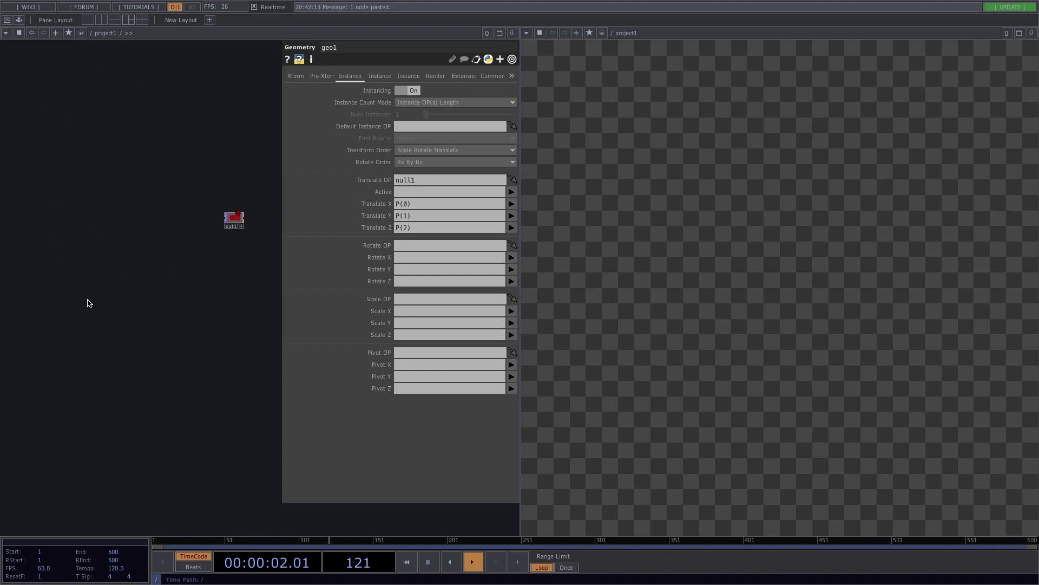
drag(202, 264, 257, 263)
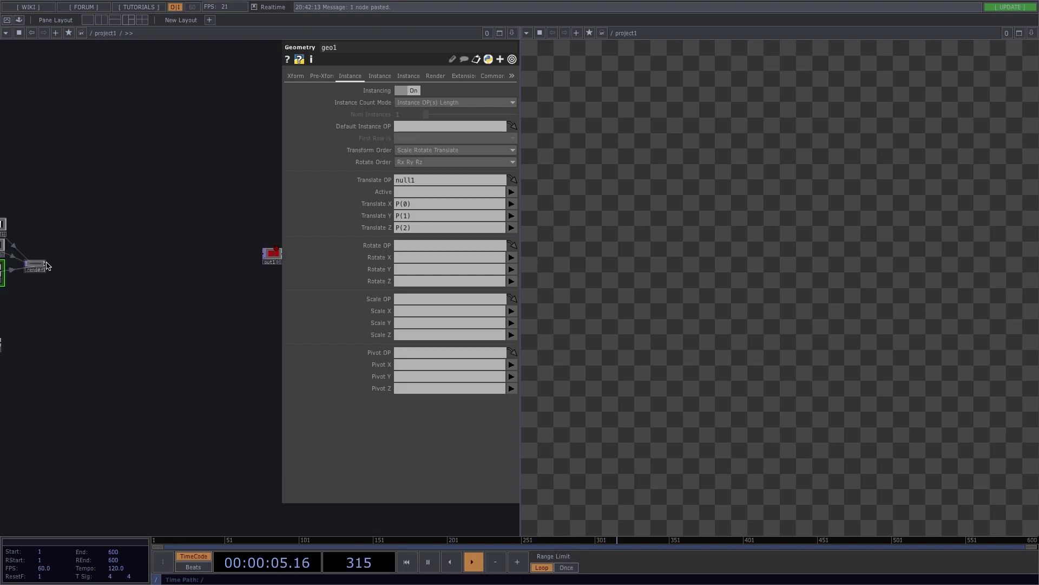
click(257, 258)
Set box1's Size to 0.03 on all three axes for tiny instanced boxes.
drag(155, 310, 278, 303)
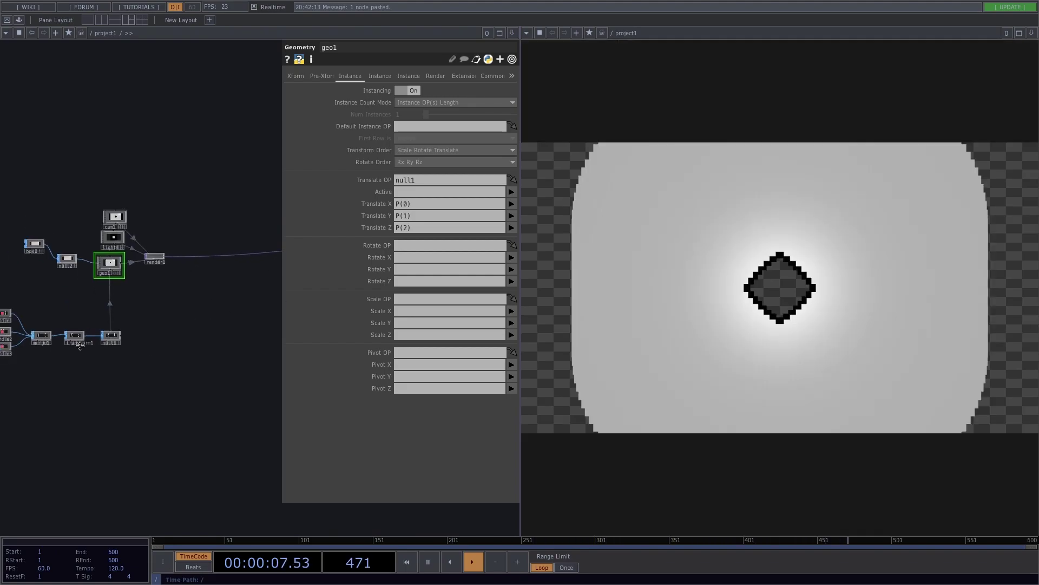
drag(93, 298, 184, 315)
middle_drag(143, 273, 115, 242)
click(115, 251)
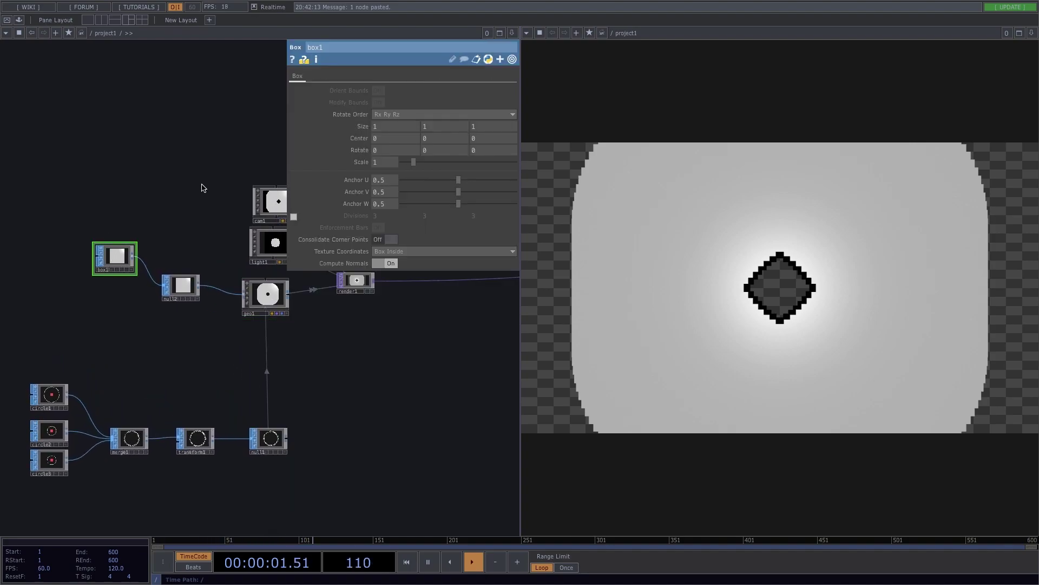
mouse_move(346, 126)
middle_down()
mouse_move(344, 105)
mouse_move(348, 129)
mouse_move(356, 111)
middle_up()
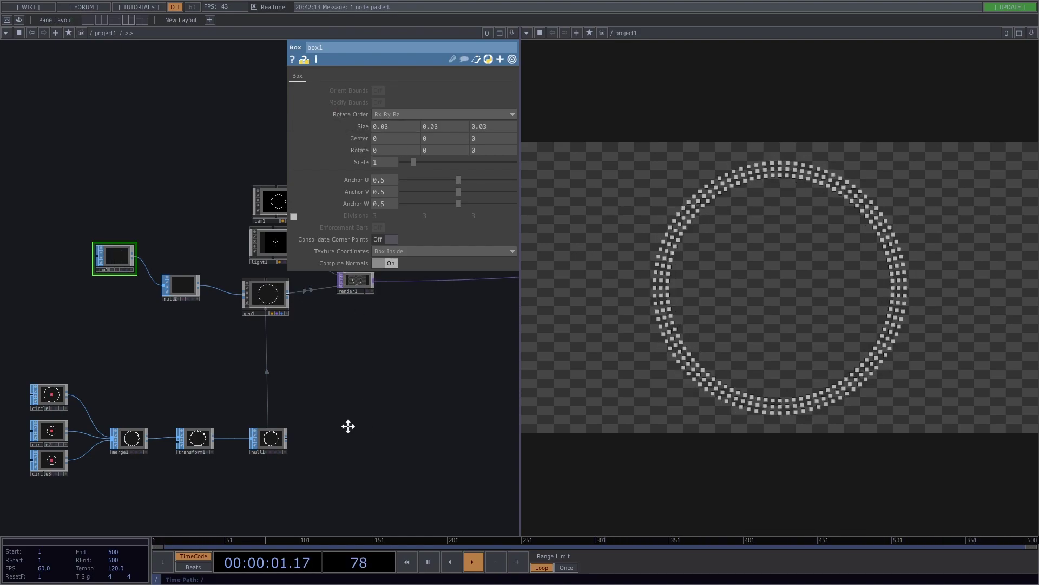
drag(348, 426, 284, 421)
drag(327, 352, 367, 310)
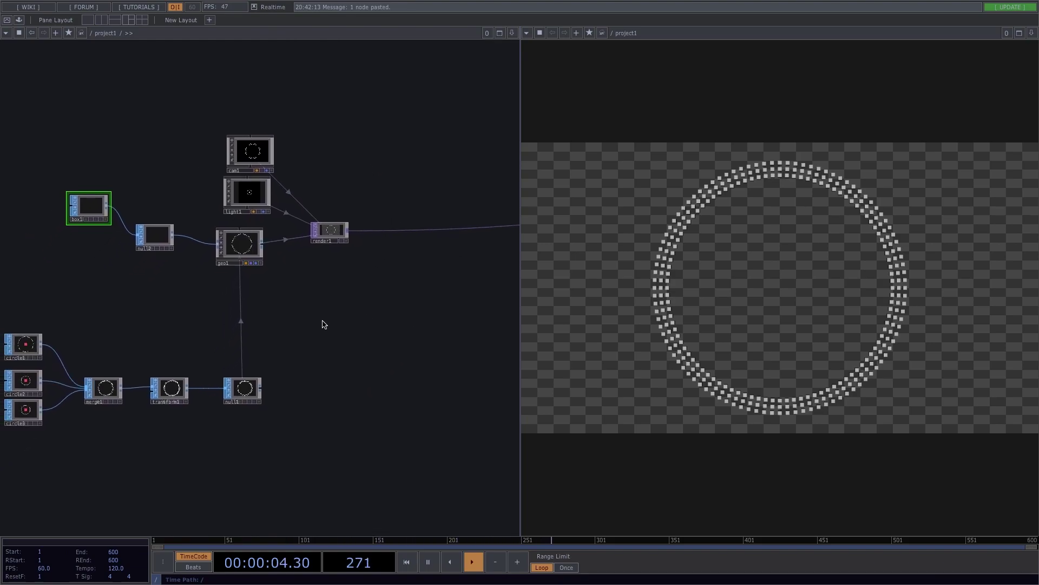
Line box1 up with null2 so the wire runs straight.
drag(86, 208, 71, 230)
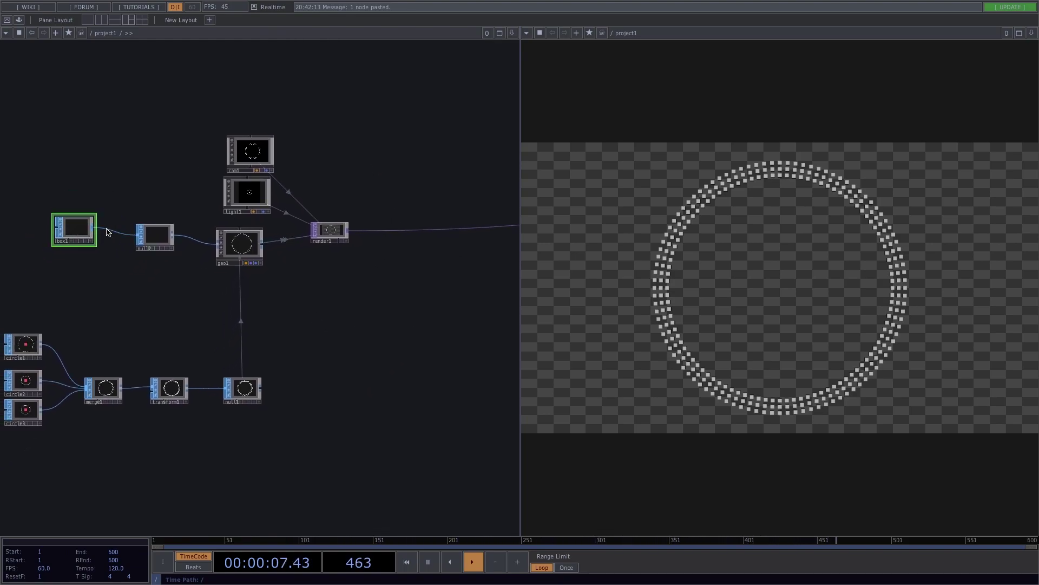
drag(144, 231, 144, 246)
drag(76, 234, 75, 255)
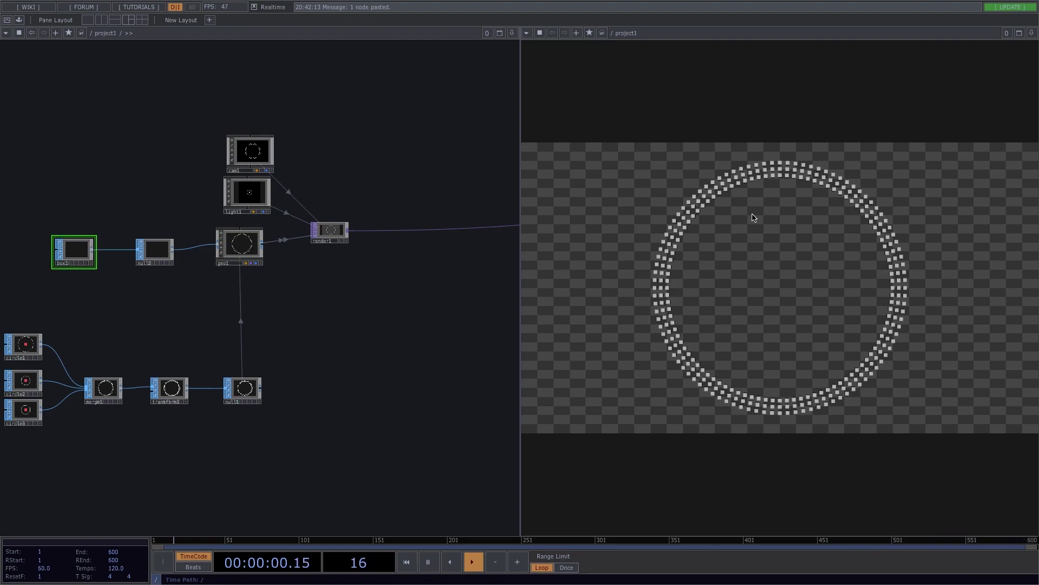
drag(172, 162, 195, 248)
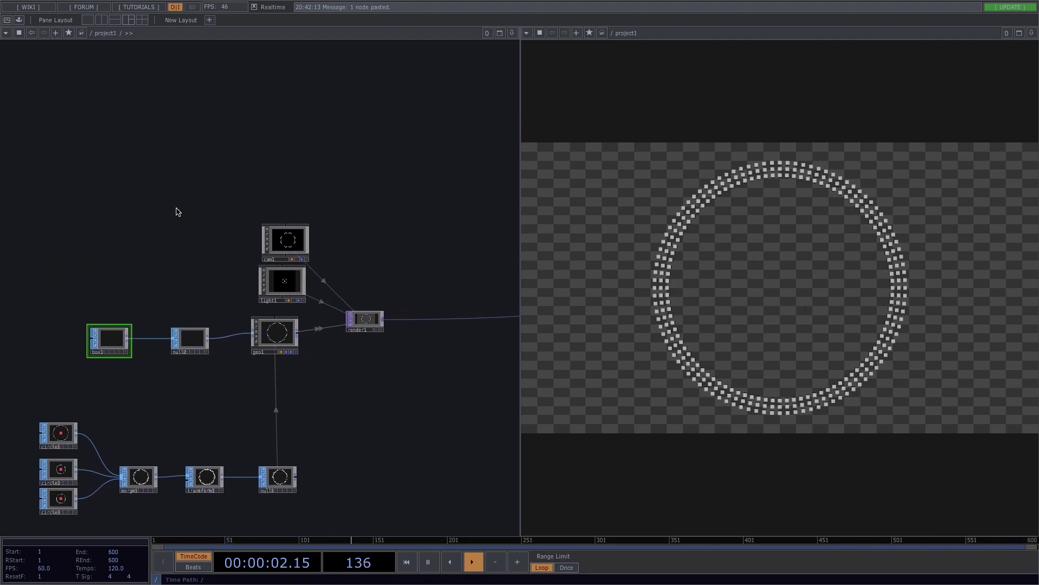
Add a Sphere SOP, sphere1, to the network.
key(Tab)
click(104, 78)
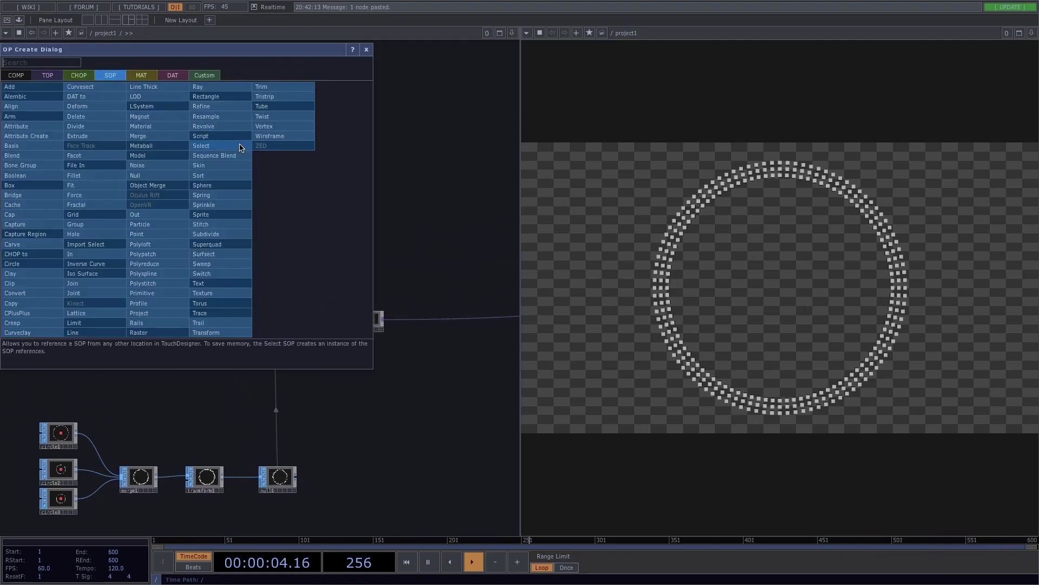
text(sph)
click(209, 185)
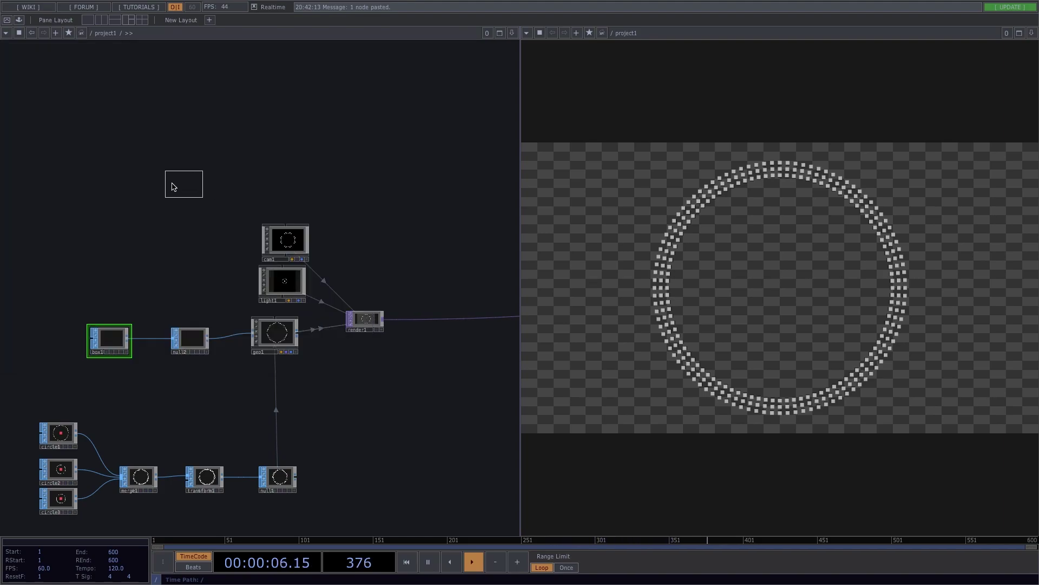
click(64, 188)
scroll(97, 204, up, 3)
drag(97, 204, 154, 234)
scroll(119, 205, up, 3)
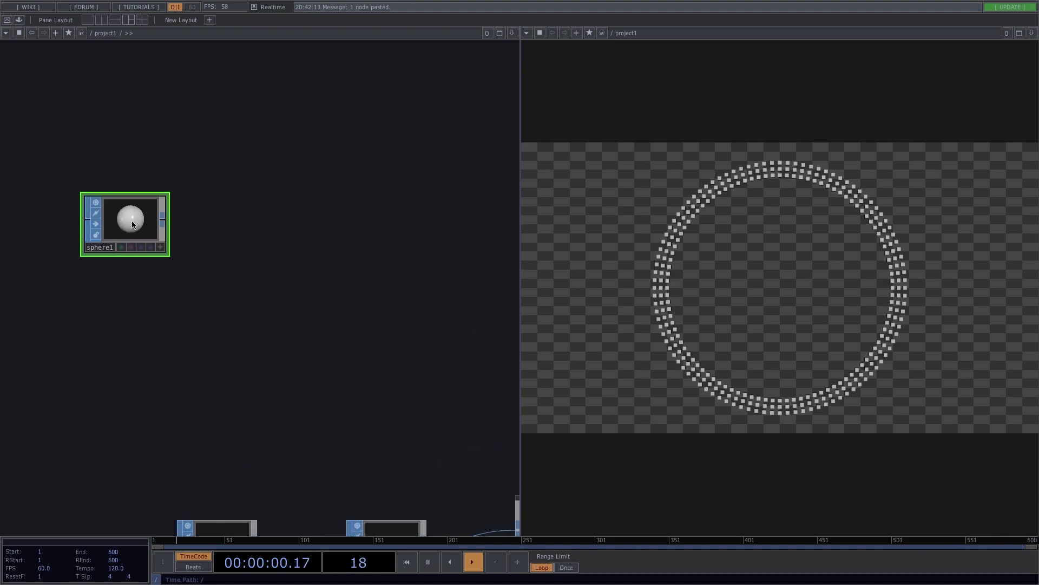
Add a Sort SOP, sort1, after sphere1 with Point Sort set to Random.
right_click(164, 224)
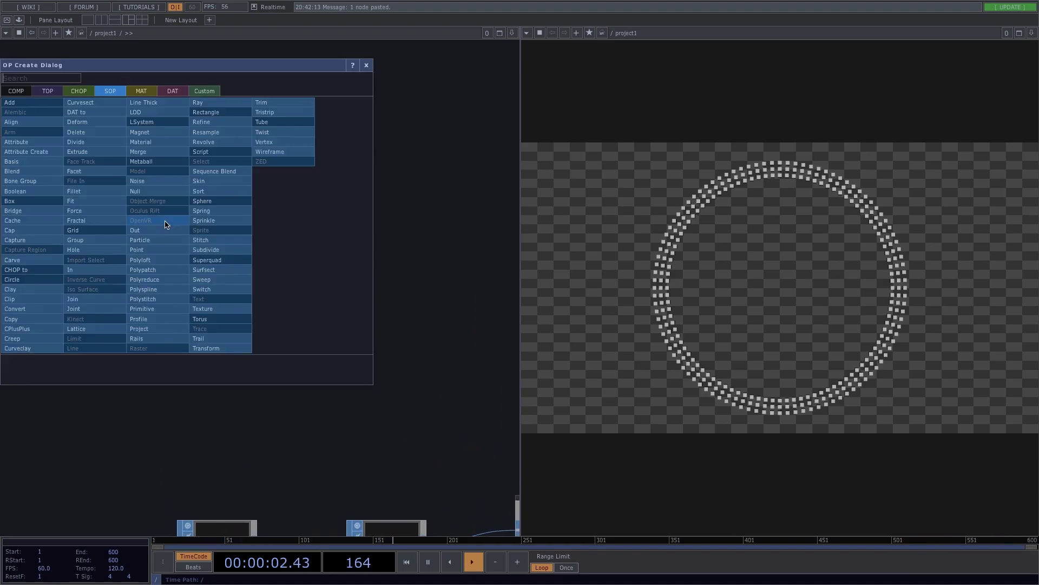
click(209, 191)
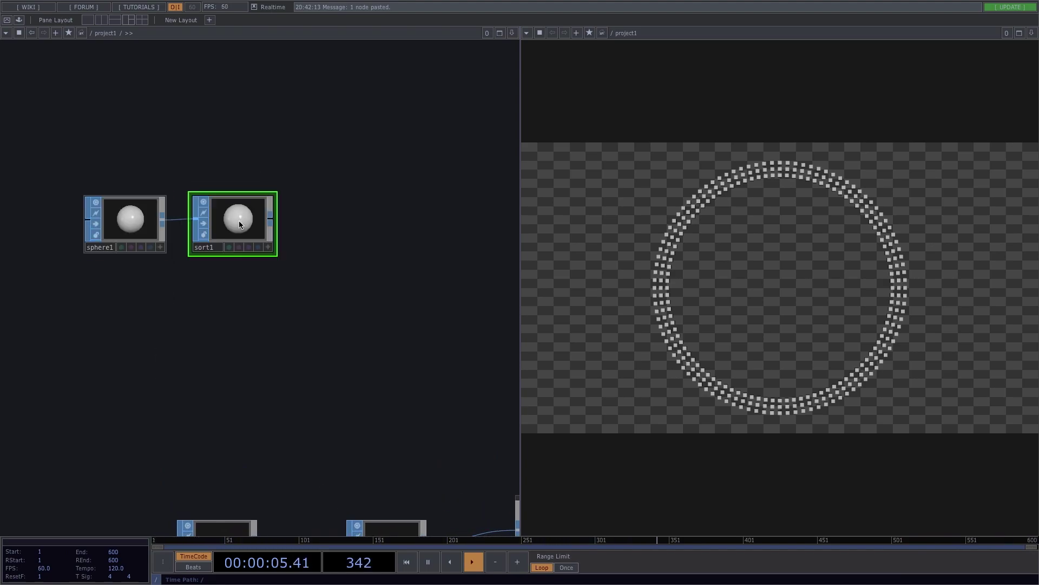
click(239, 220)
key(p)
click(416, 91)
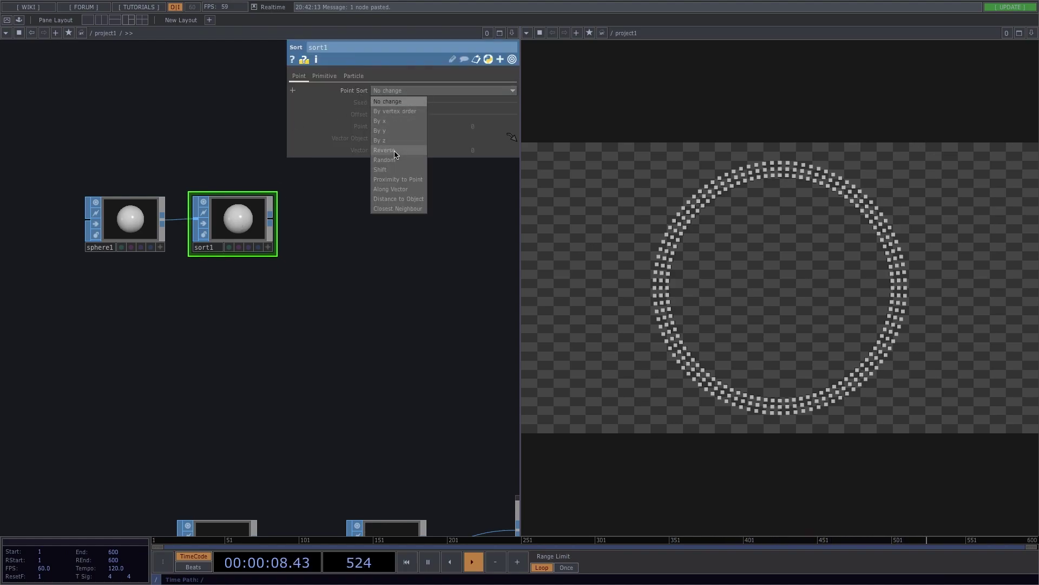
click(391, 162)
Add a Particle SOP, particle1, wired from sort1.
drag(313, 257, 233, 275)
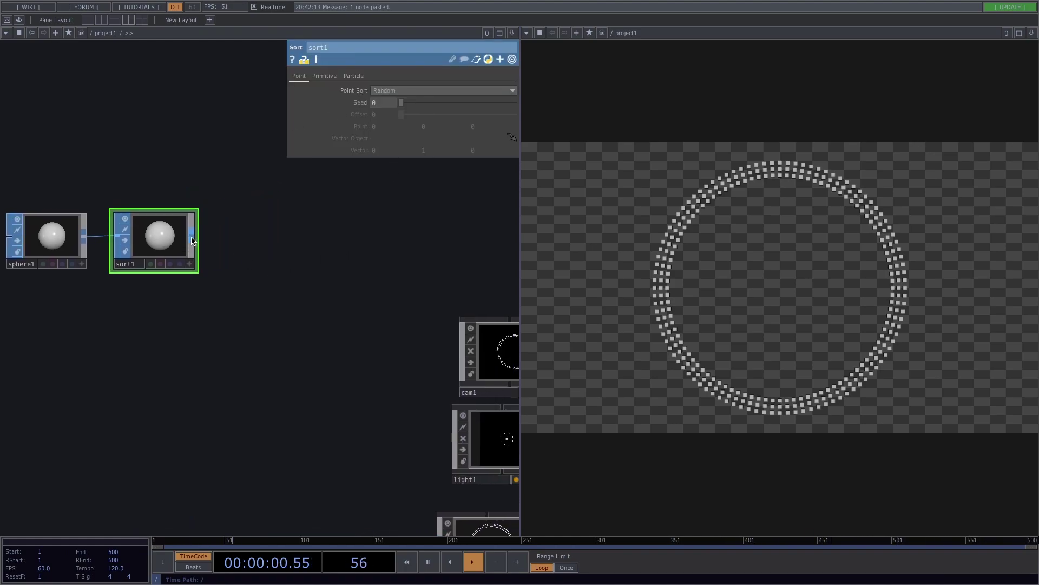
right_click(193, 241)
click(162, 246)
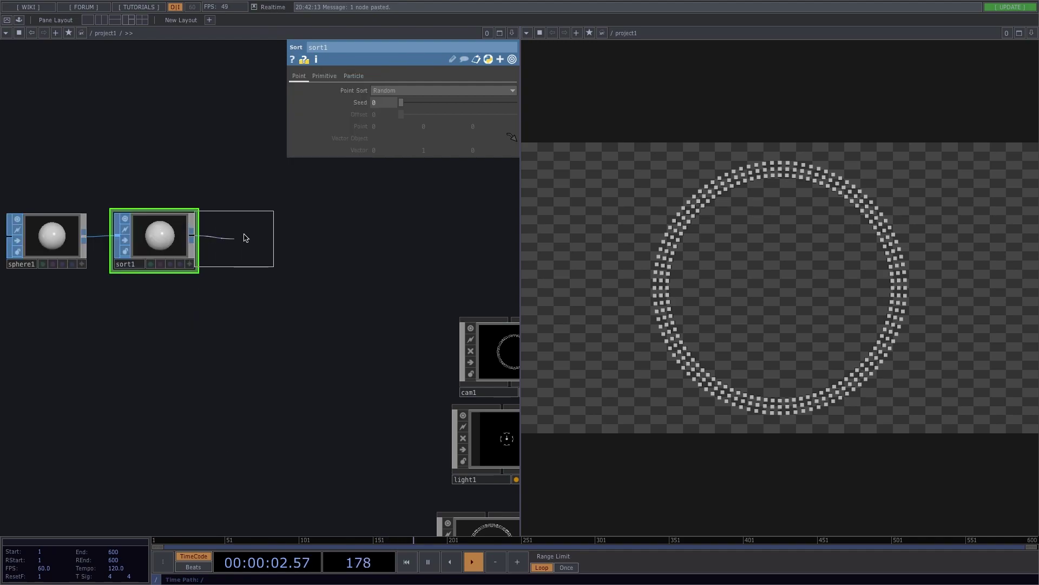
click(244, 238)
Drive particle1's Turbulence Z on the Forces page with a time-based expression (about 63.9).
scroll(269, 278, up, 3)
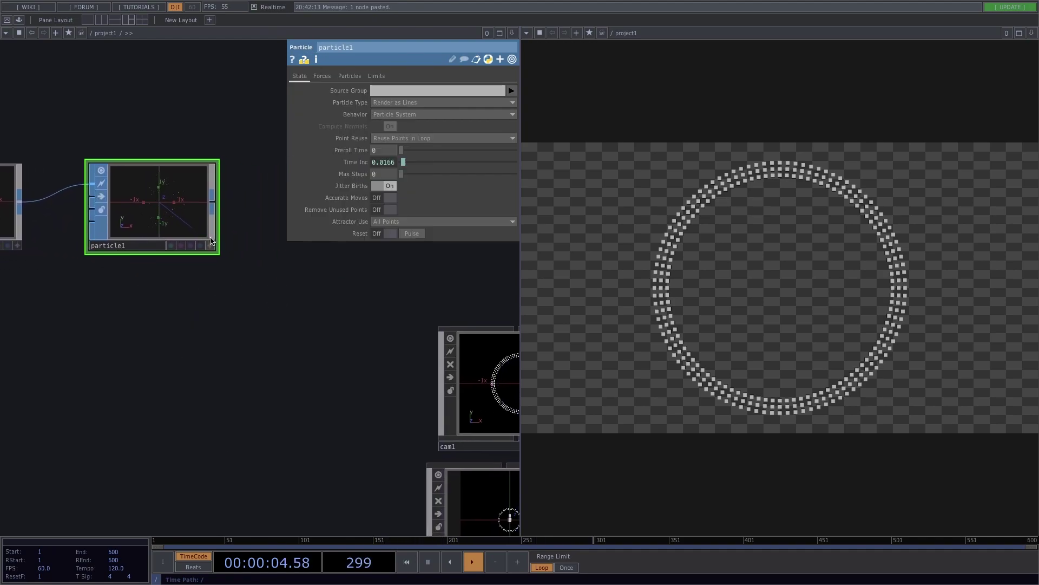
scroll(171, 209, up, 5)
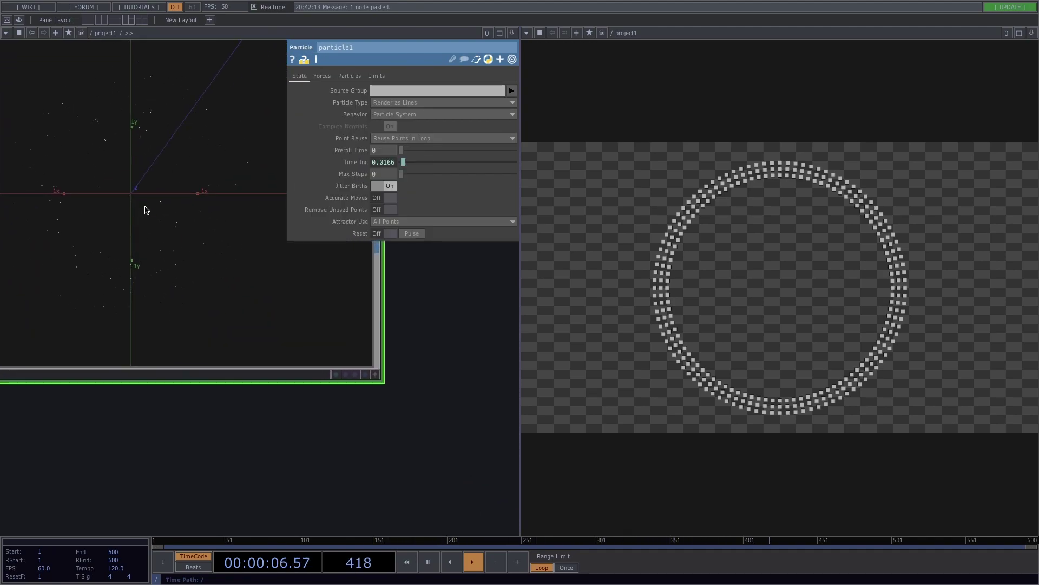
scroll(144, 209, down, 2)
scroll(142, 206, down, 5)
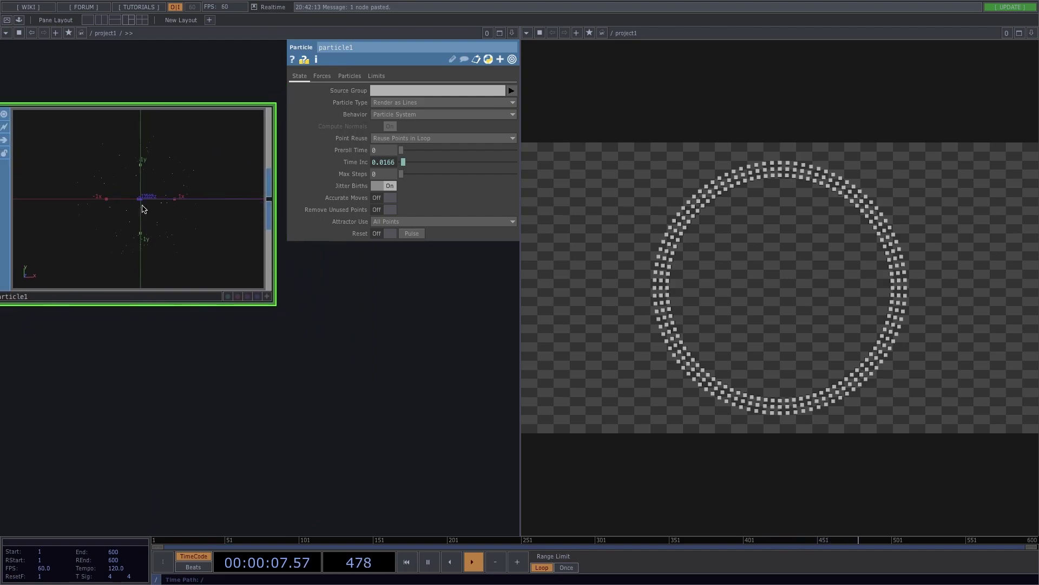
click(349, 76)
click(316, 76)
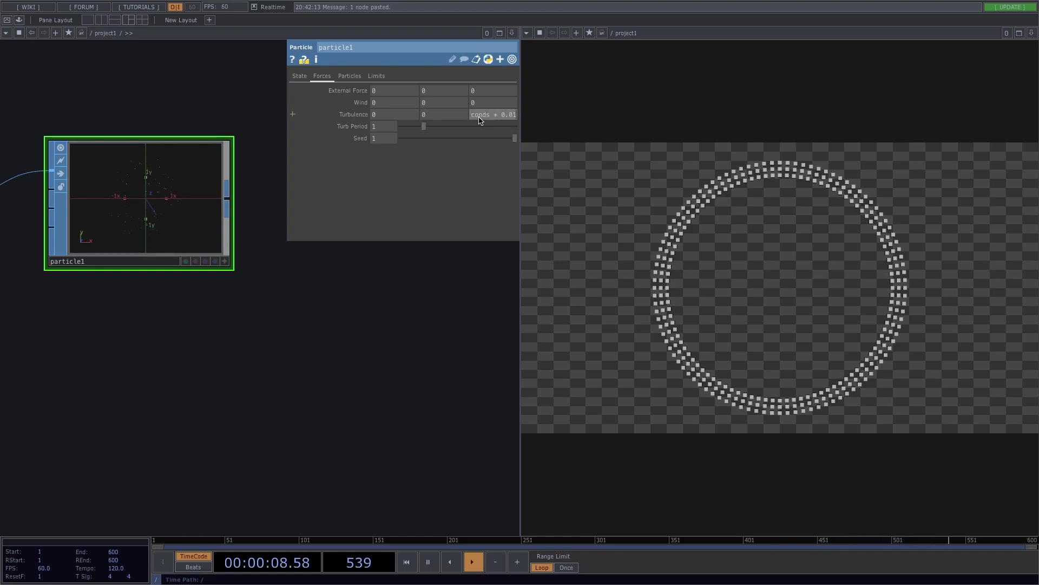
key(Return)
scroll(154, 214, up, 3)
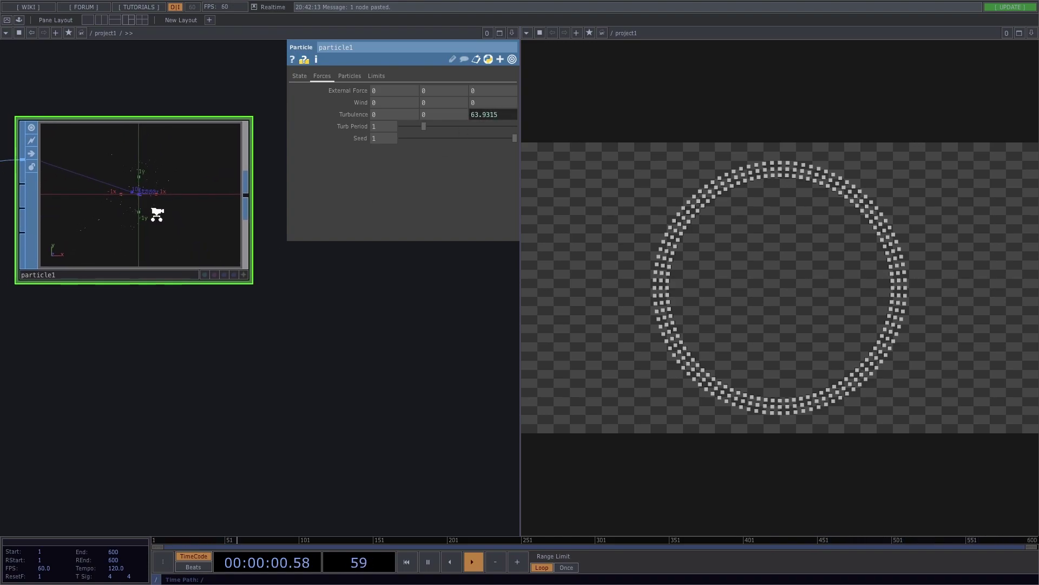
scroll(175, 281, down, 5)
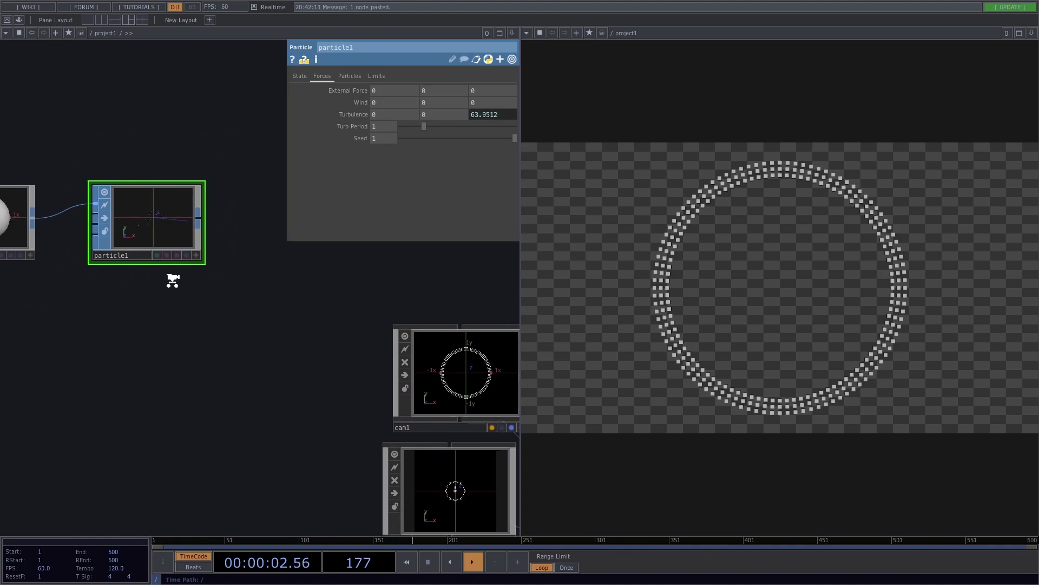
drag(219, 327, 148, 331)
Add a texture1 Texture SOP after particle1, then a null3 Null SOP after it.
key(Tab)
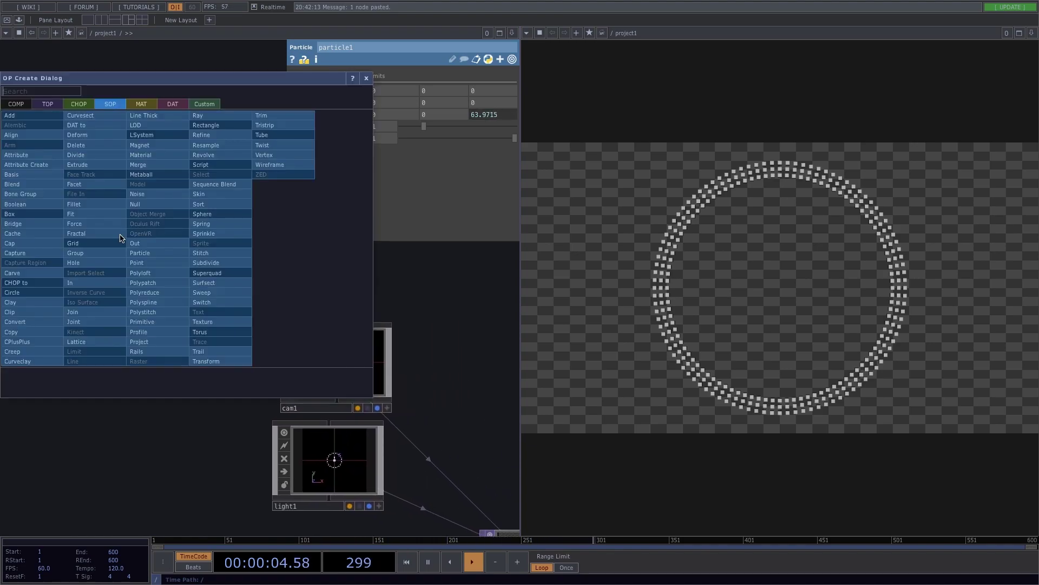
text(te)
click(203, 322)
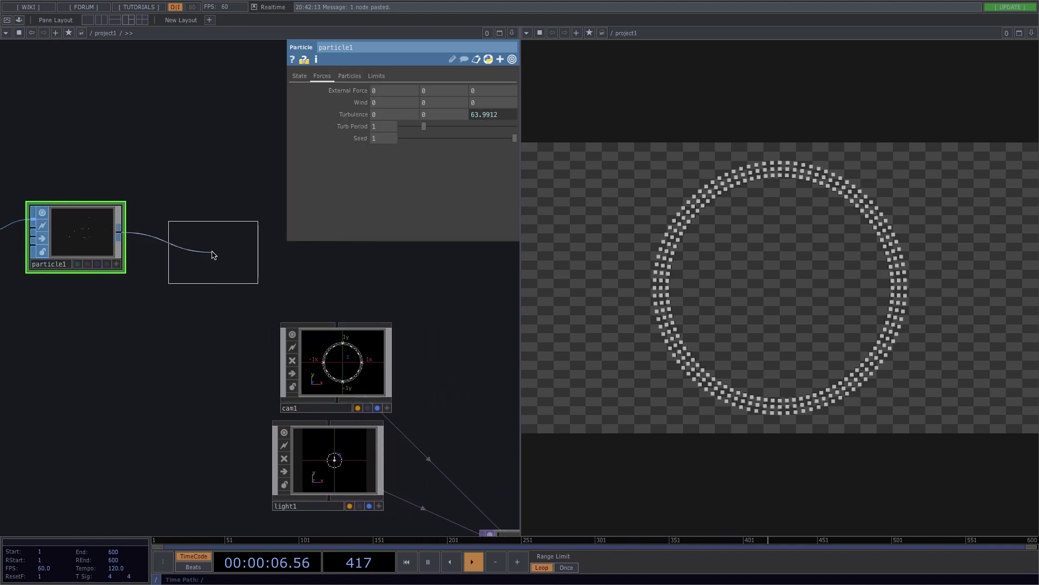
click(212, 253)
drag(203, 337, 126, 304)
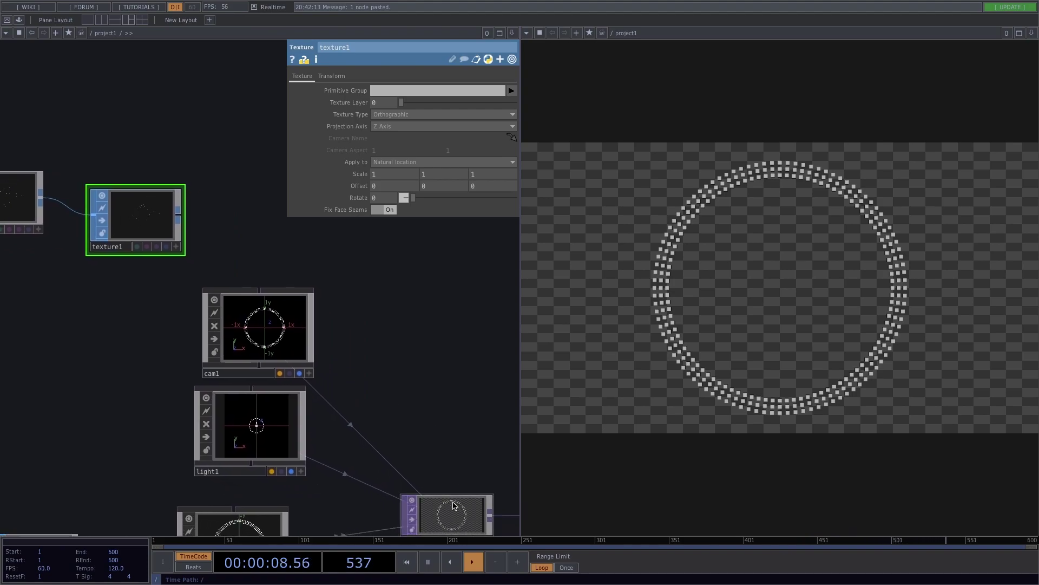
drag(209, 262, 161, 242)
click(192, 239)
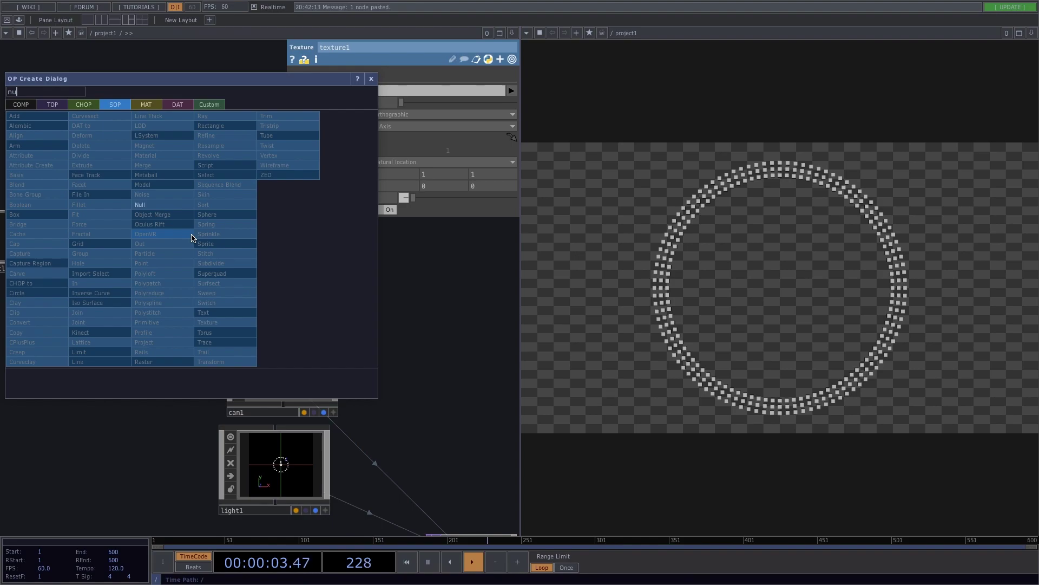
click(186, 204)
click(212, 286)
Move the five-node particle chain left and add a geo2 Geometry COMP wired from null3.
scroll(212, 286, down, 4)
drag(231, 312, 418, 328)
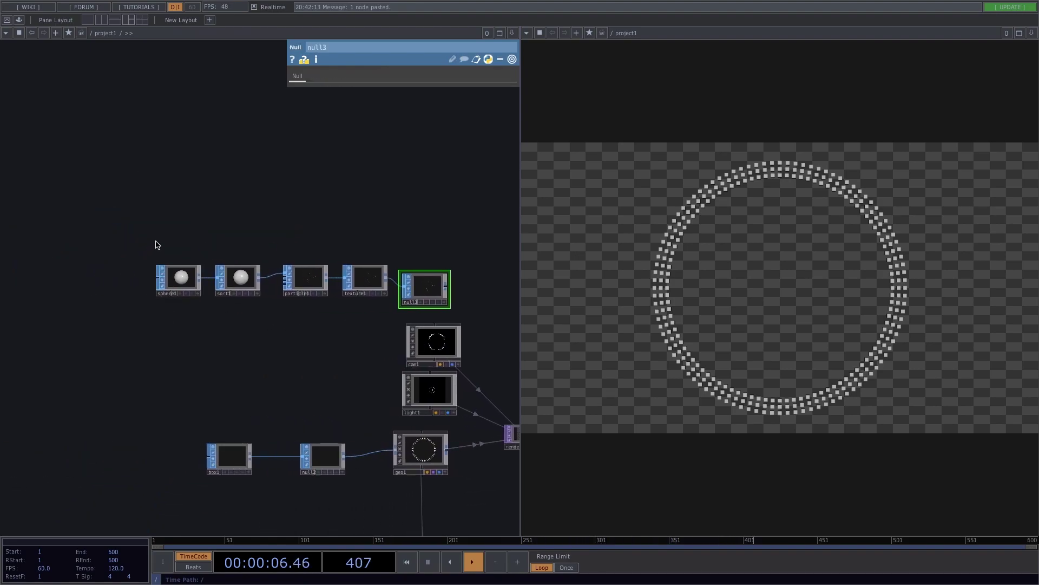
drag(158, 239, 436, 287)
drag(425, 289, 323, 280)
drag(337, 316, 298, 318)
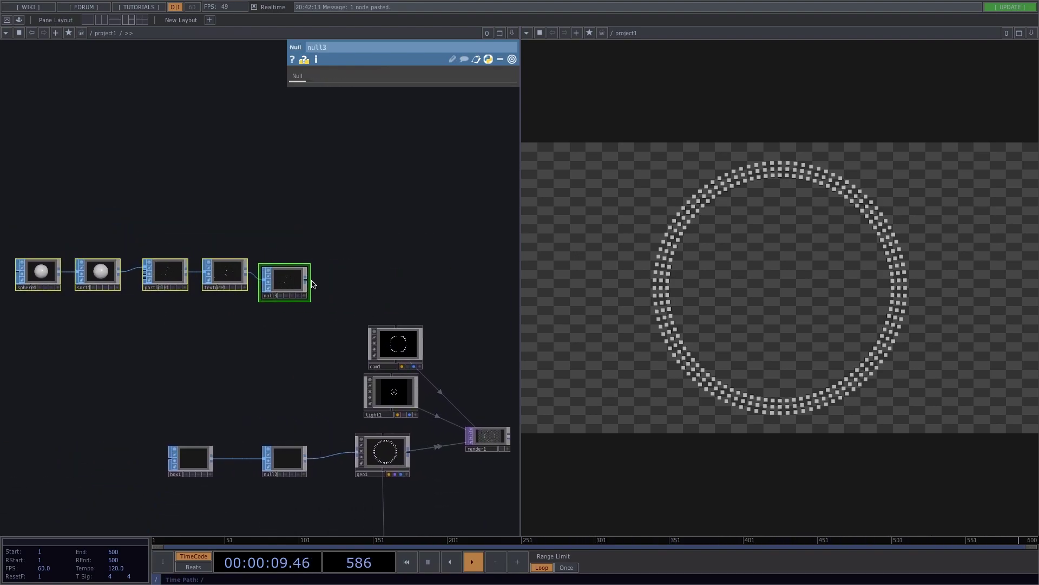
right_click(308, 282)
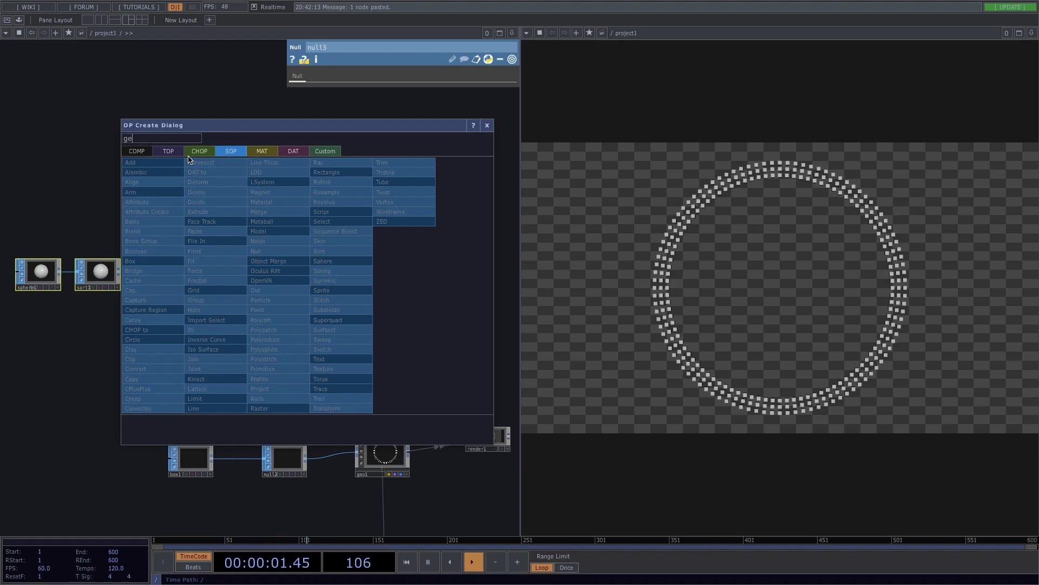
text(ge)
click(154, 241)
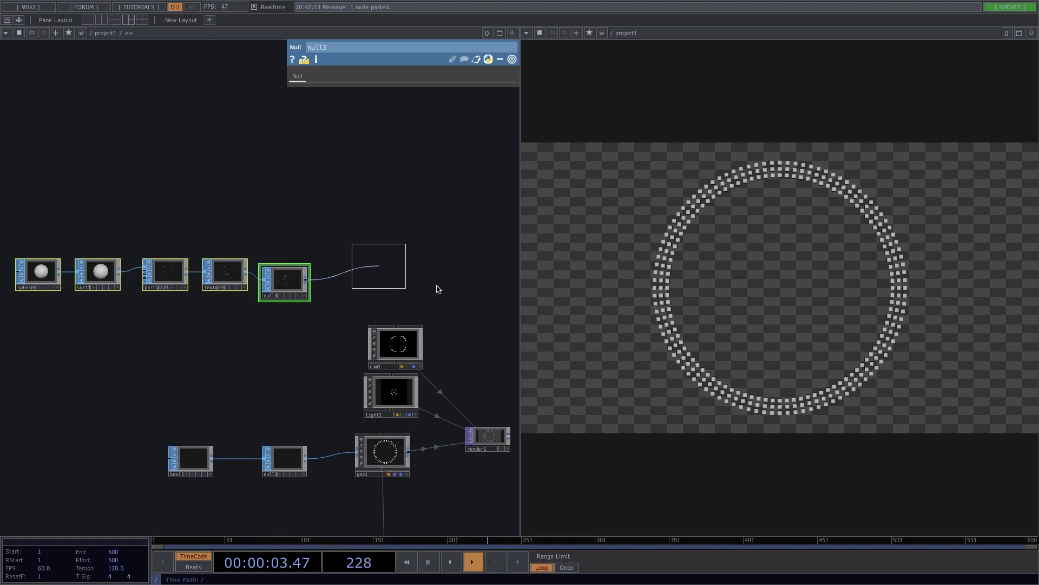
click(390, 291)
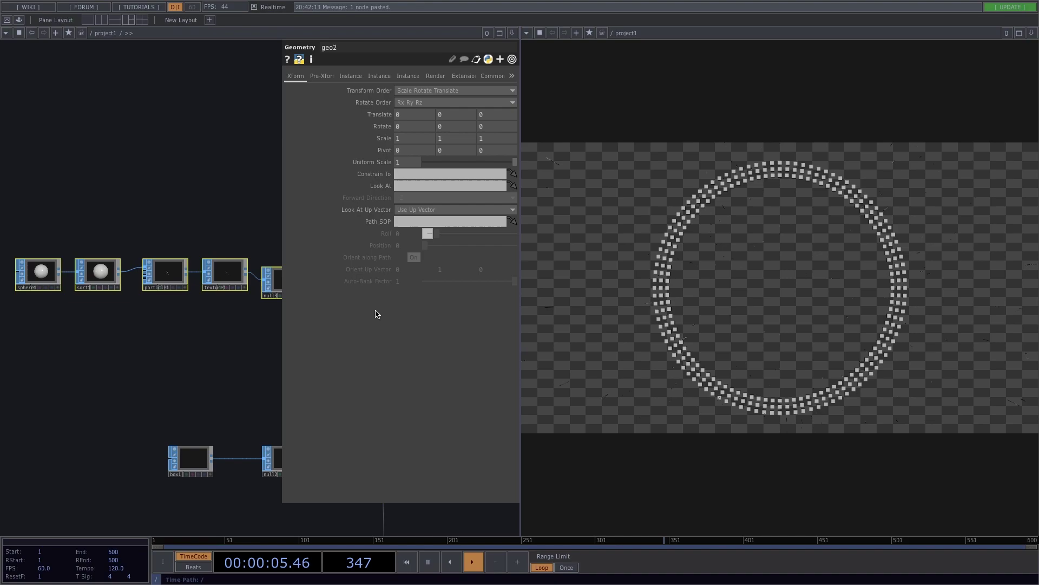
Close geo2's parameters and move out1 next to render1.
key(p)
drag(436, 308, 271, 221)
drag(492, 354, 260, 388)
scroll(418, 363, down, 2)
drag(458, 353, 332, 369)
drag(250, 386, 314, 372)
Insert a lookup1 Lookup TOP between render1 and out1.
click(357, 353)
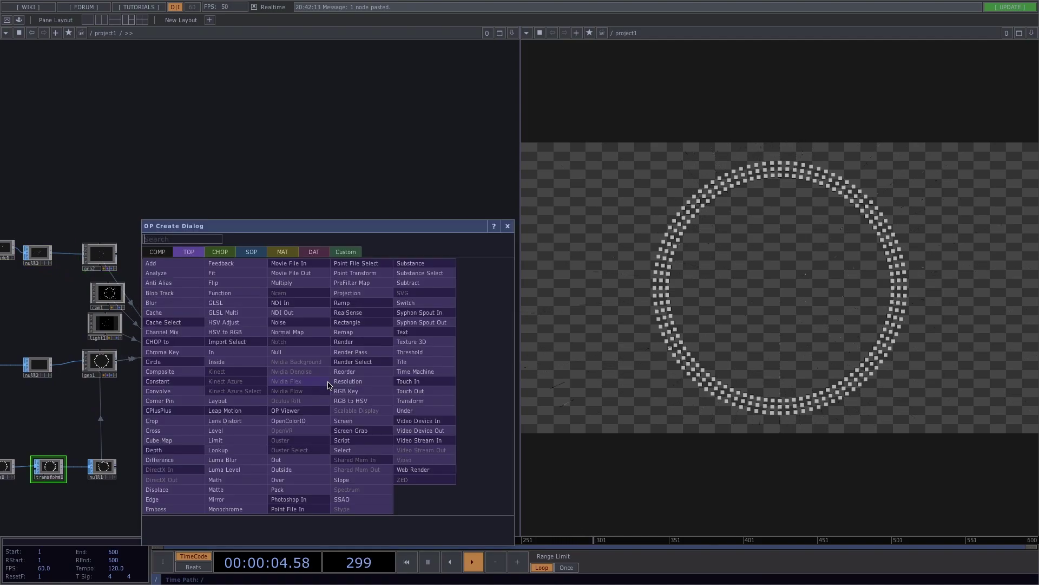
text(lo)
click(222, 450)
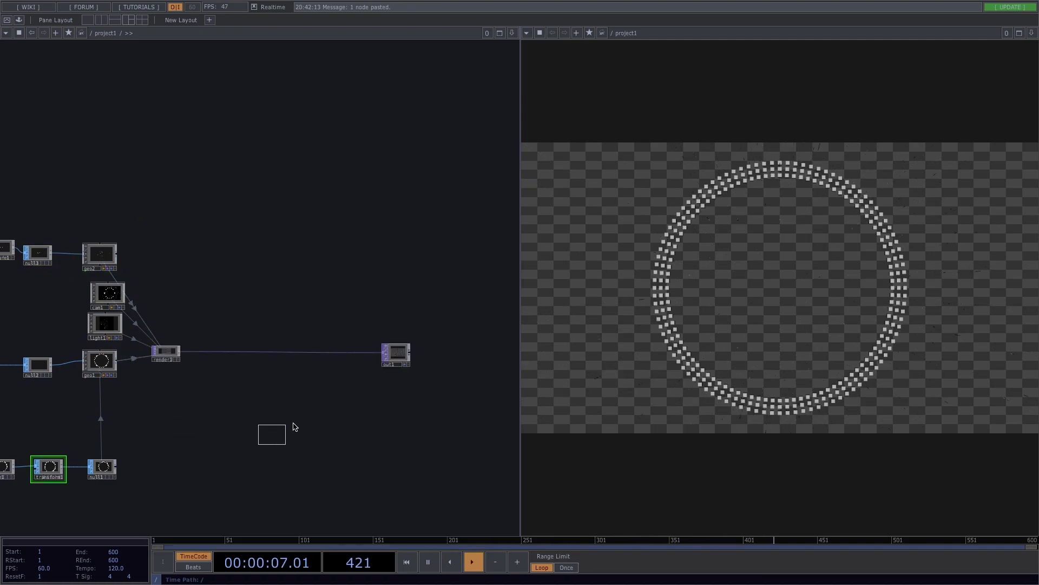
click(336, 387)
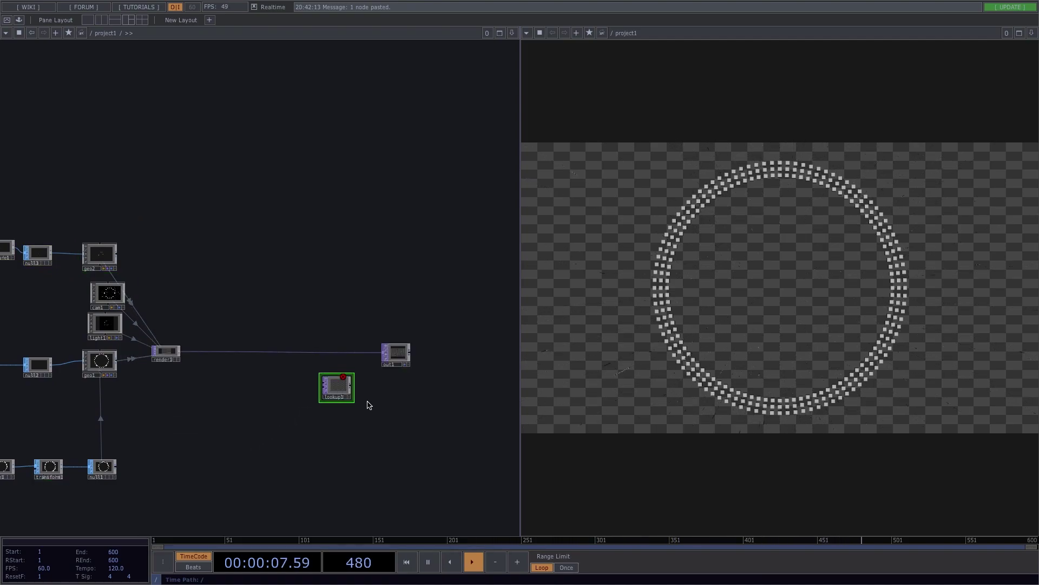
click(382, 353)
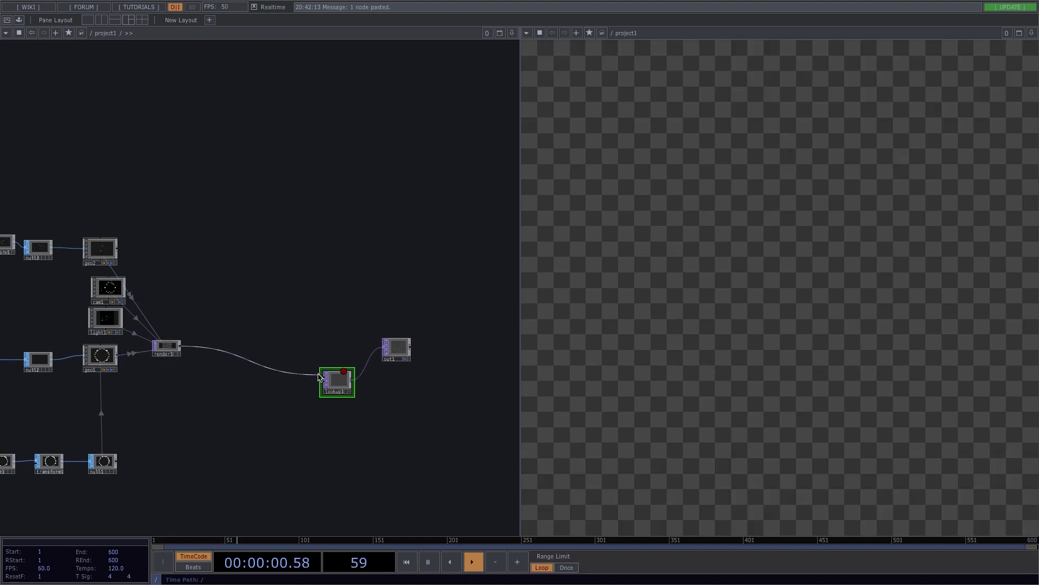
click(324, 376)
scroll(323, 376, up, 2)
mouse_move(344, 389)
mouse_down()
mouse_move(346, 358)
mouse_move(357, 382)
mouse_up()
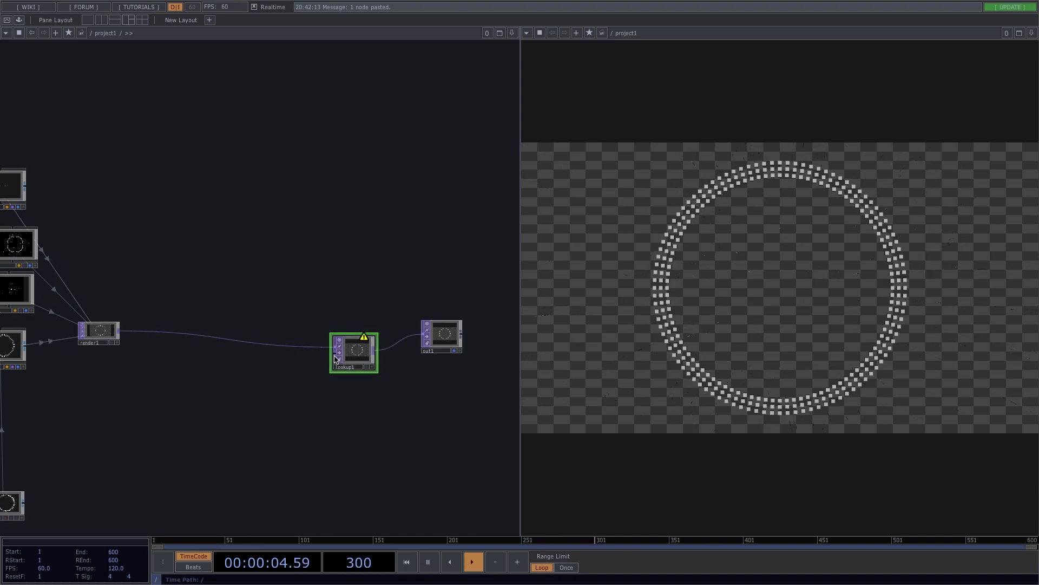
Add a ramp1 Ramp TOP feeding lookup1, placed below and left of it.
right_click(334, 358)
text(ram)
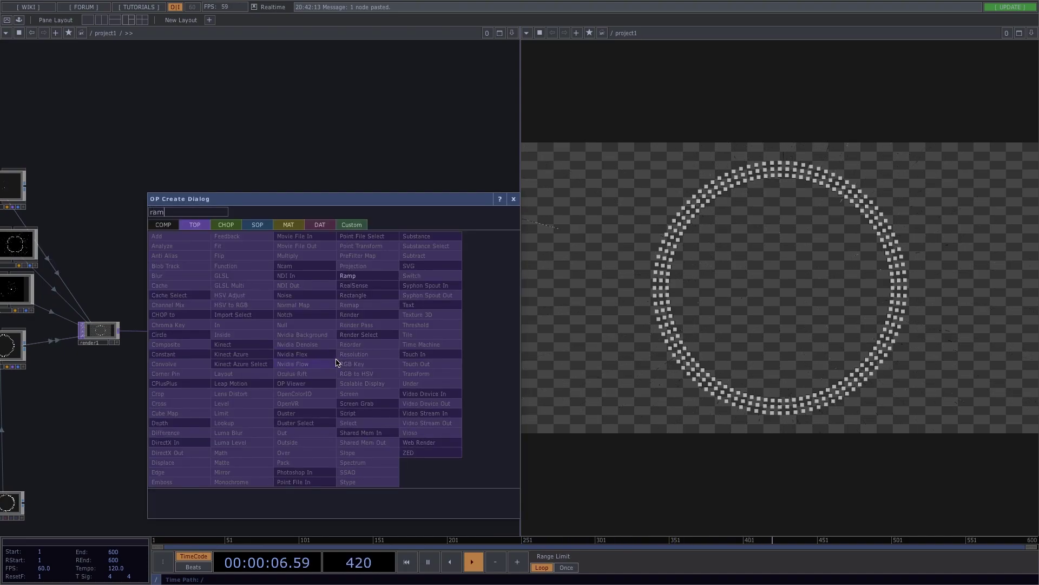
text(p)
click(354, 276)
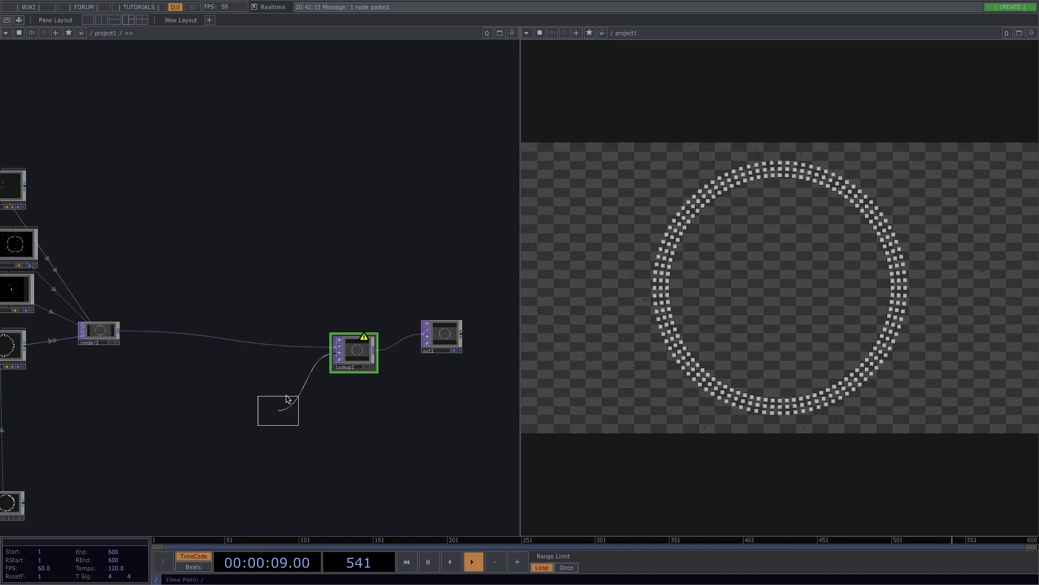
click(287, 389)
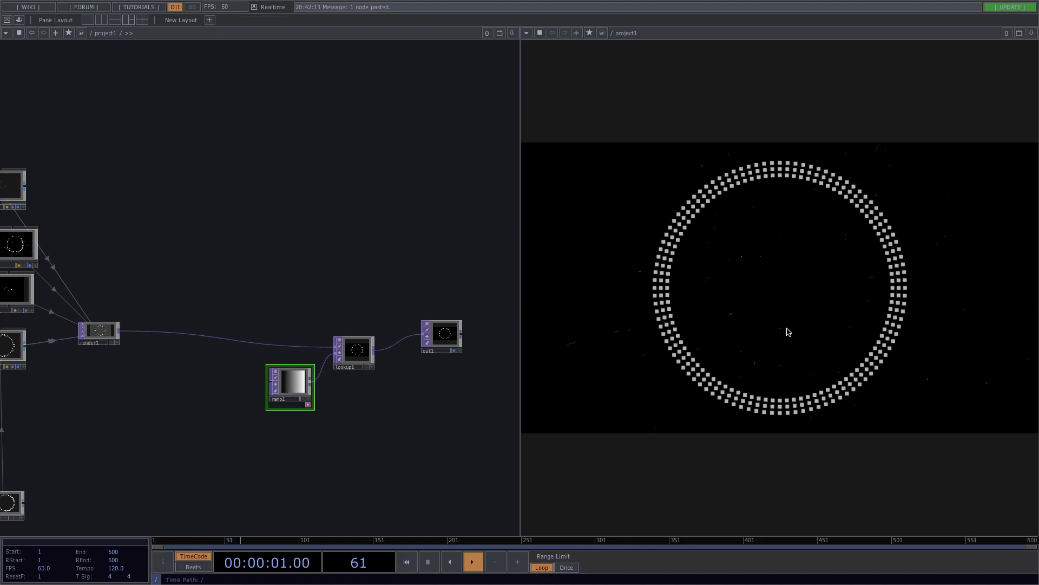
drag(313, 424, 388, 417)
drag(365, 382, 357, 405)
drag(278, 367, 317, 344)
scroll(316, 344, left, 3)
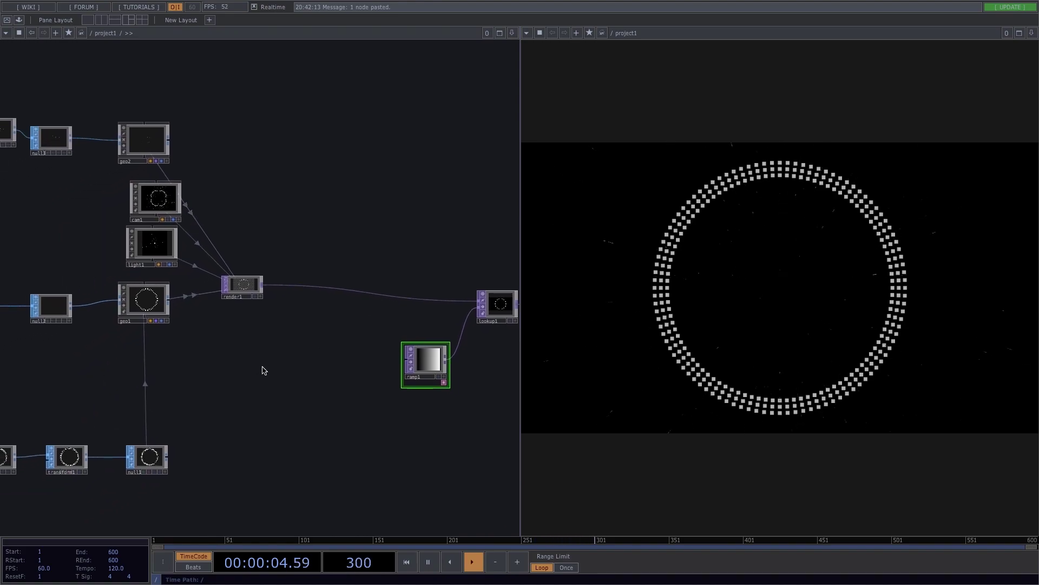
drag(262, 367, 287, 379)
drag(293, 314, 253, 312)
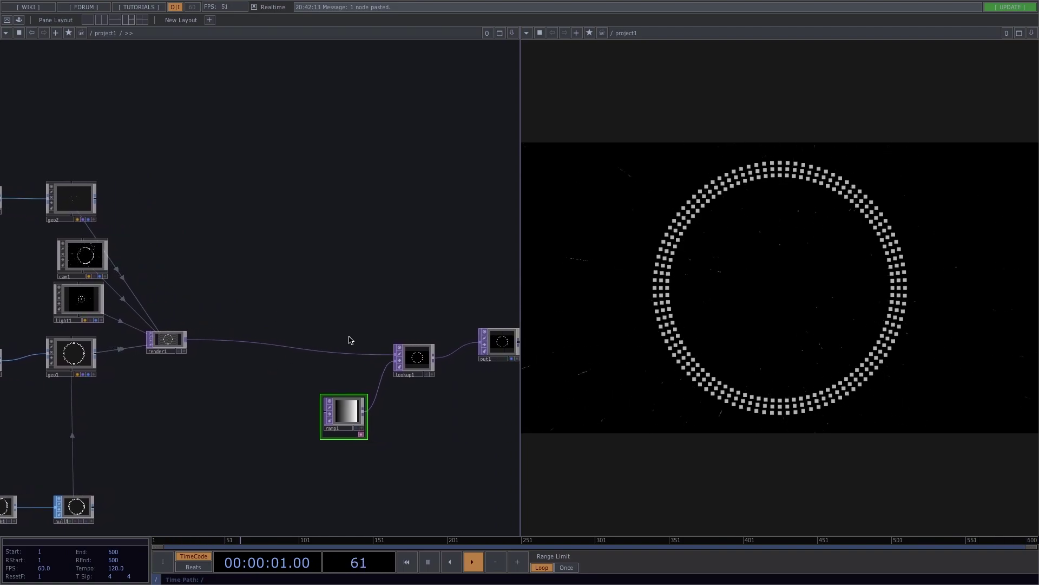
click(92, 260)
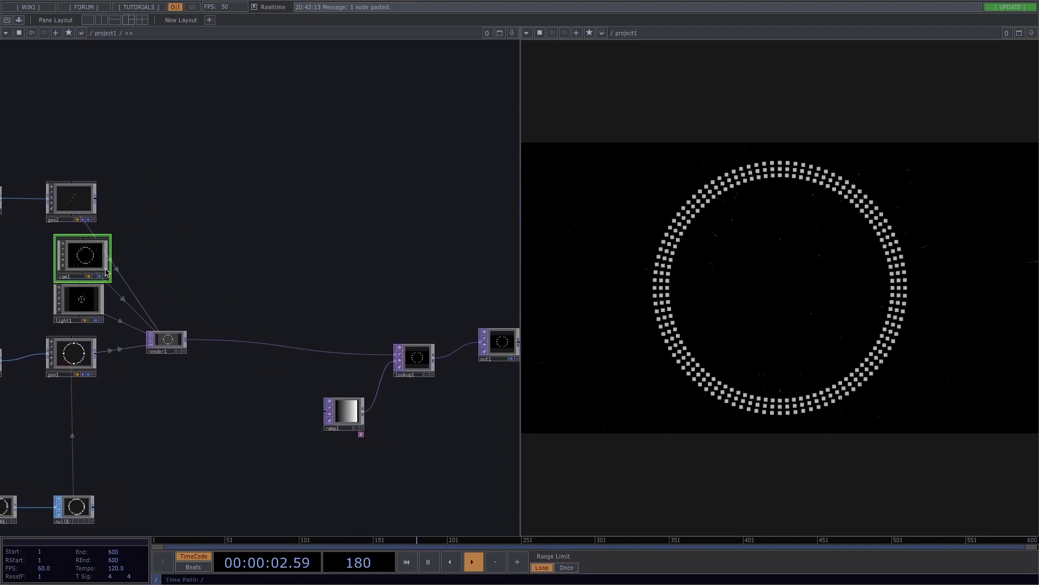
Tumble cam1 to Rotate X 67.5 so the box ring renders as an ellipse.
key(p)
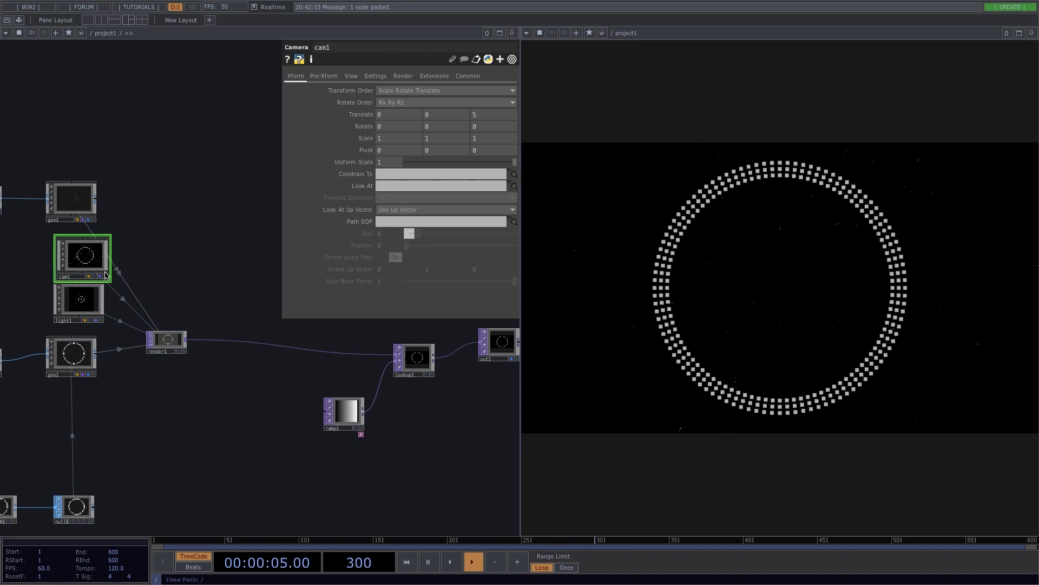
scroll(139, 262, left, 2)
scroll(140, 271, up, 4)
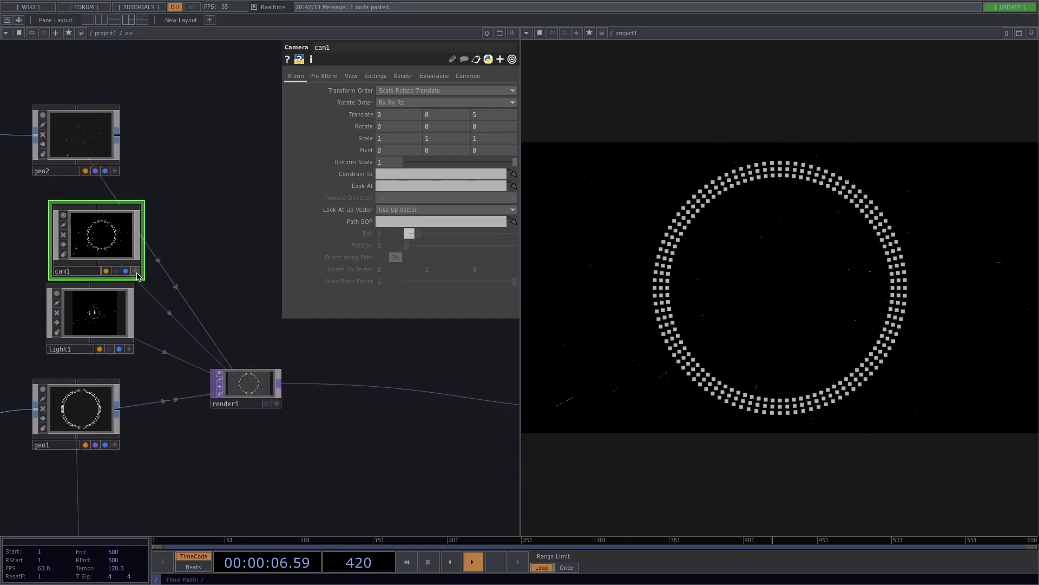
drag(94, 254, 95, 243)
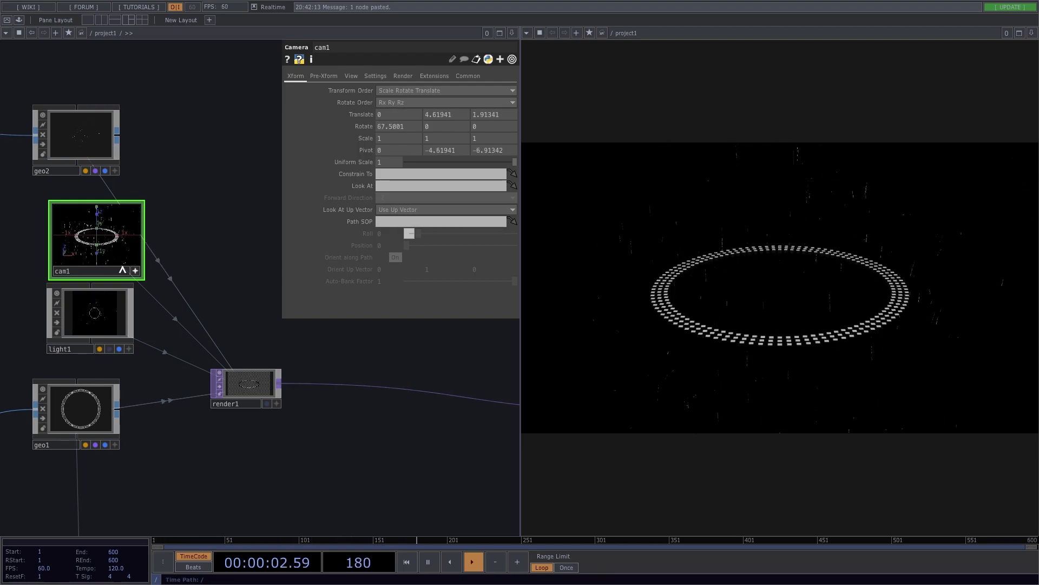
click(136, 271)
Bring ramp1, lookup1 and out1 into view and nudge render1 slightly.
drag(240, 268, 155, 236)
drag(240, 439, 139, 417)
scroll(169, 409, down, 4)
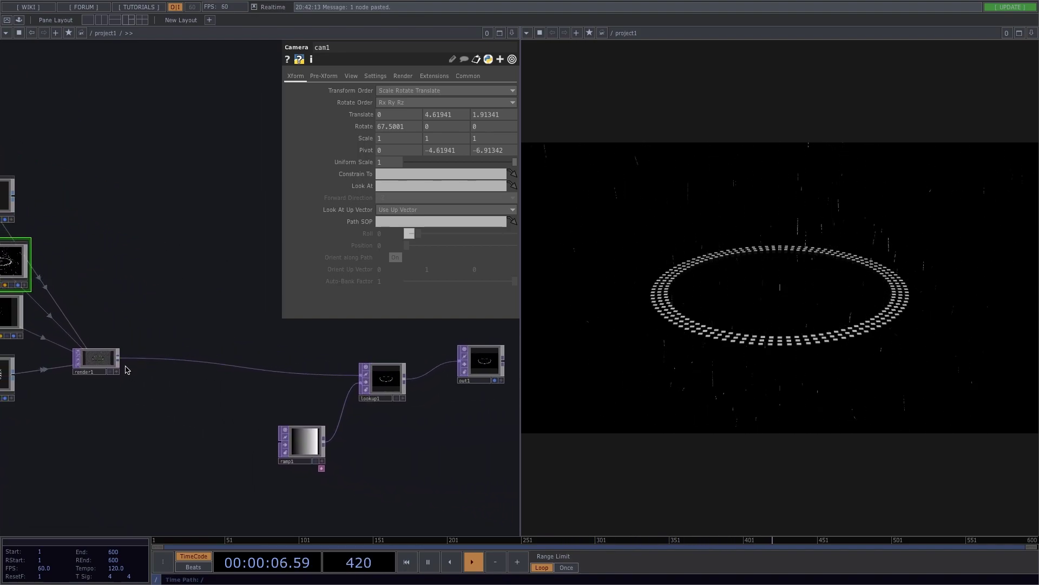
mouse_move(107, 364)
mouse_down()
mouse_move(116, 355)
mouse_move(105, 365)
mouse_up()
Insert a feedback1 Feedback TOP into the render1-to-lookup1 link.
right_click(101, 349)
click(123, 335)
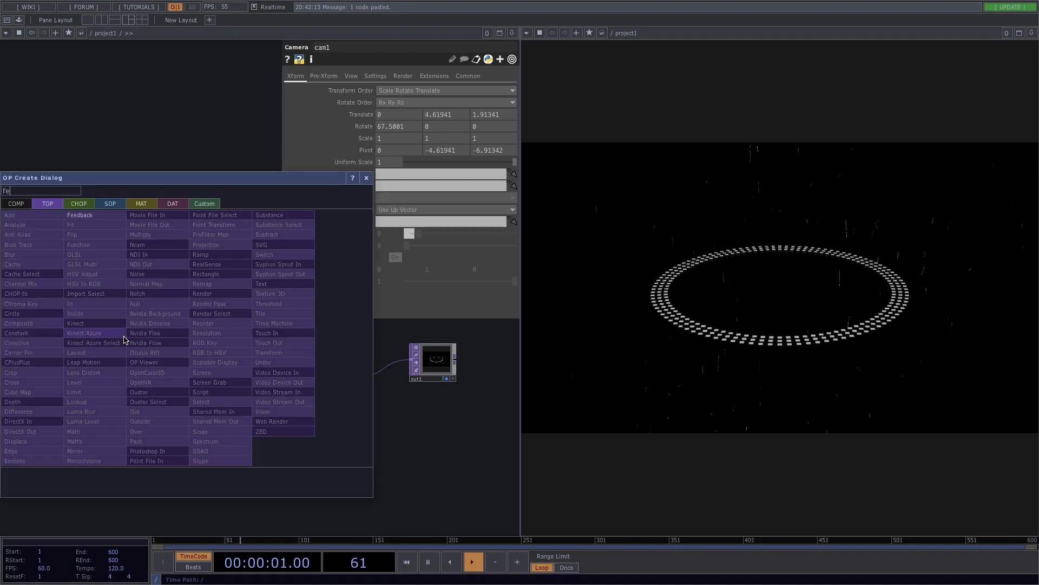
text(fe)
click(79, 215)
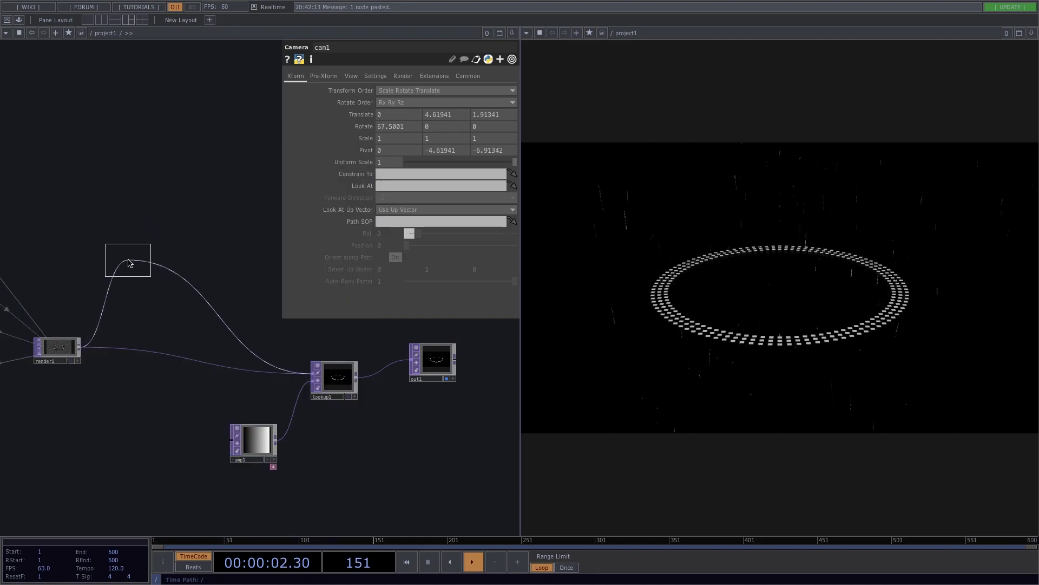
click(102, 279)
scroll(103, 350, up, 3)
Insert a transform2 Transform TOP between feedback1 and lookup1.
right_click(163, 265)
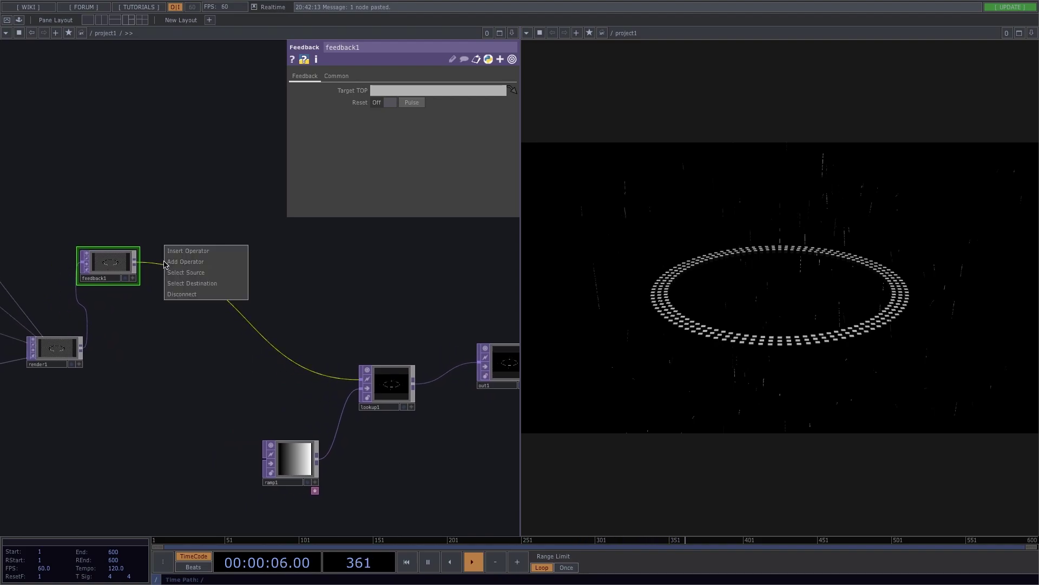
click(174, 256)
text(tr)
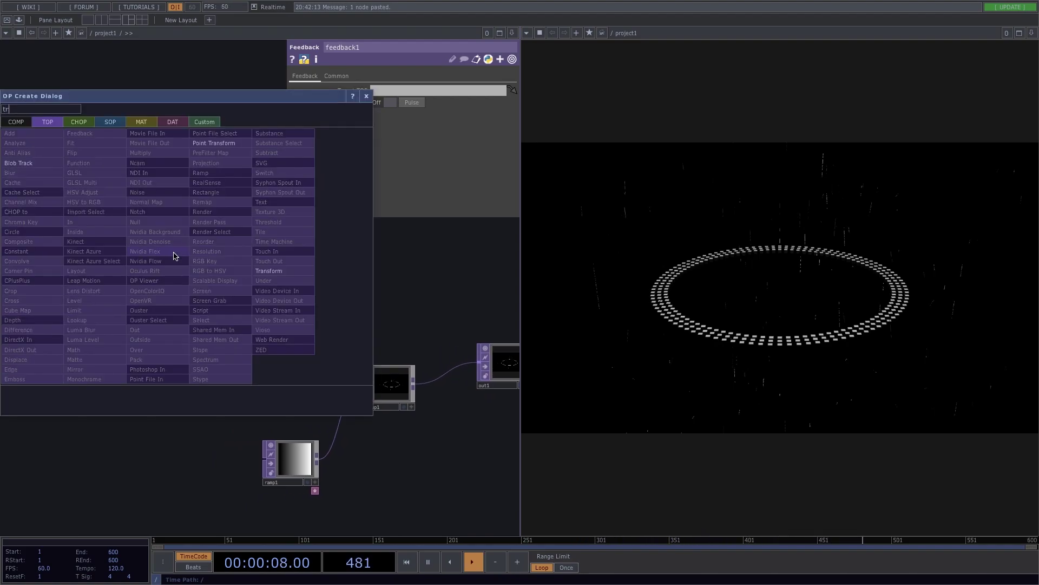
click(276, 271)
click(196, 272)
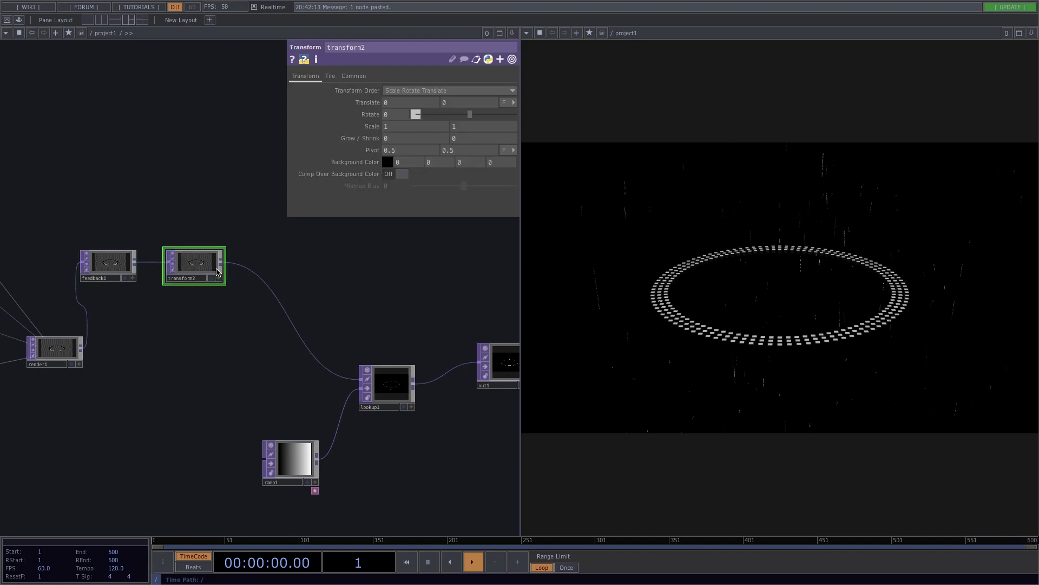
Insert a level1 Level TOP between transform2 and lookup1.
right_click(249, 264)
click(258, 256)
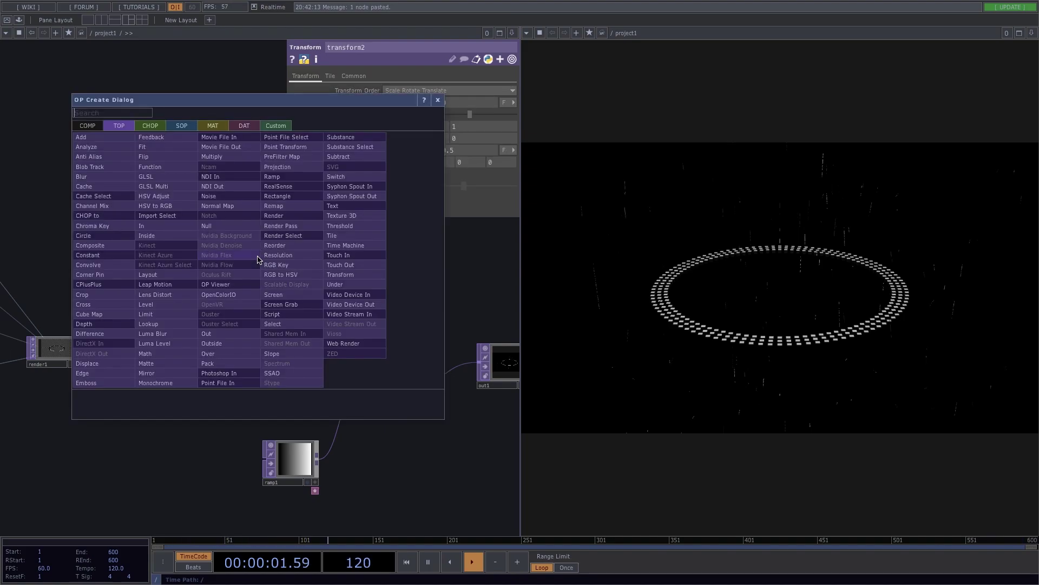
text(le)
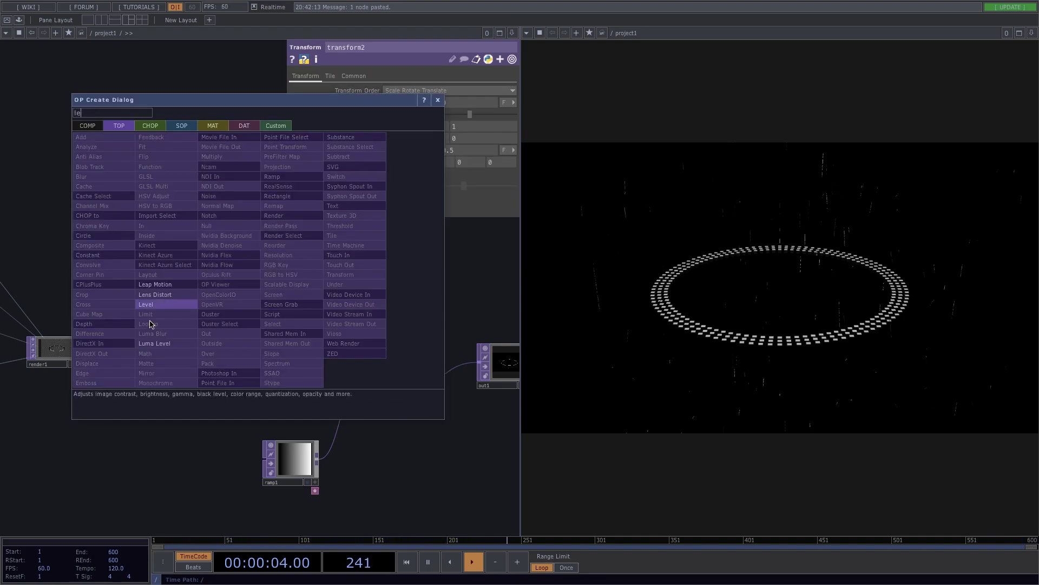
click(156, 305)
click(280, 273)
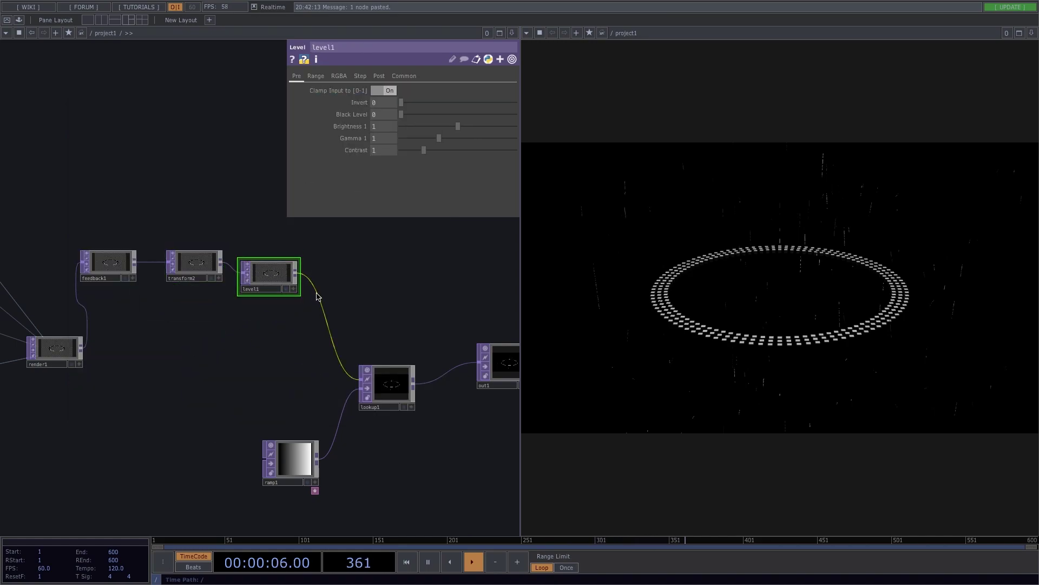
drag(290, 373, 210, 309)
Insert a comp1 Composite TOP after level1 and wire render1 into it as second input.
right_click(226, 252)
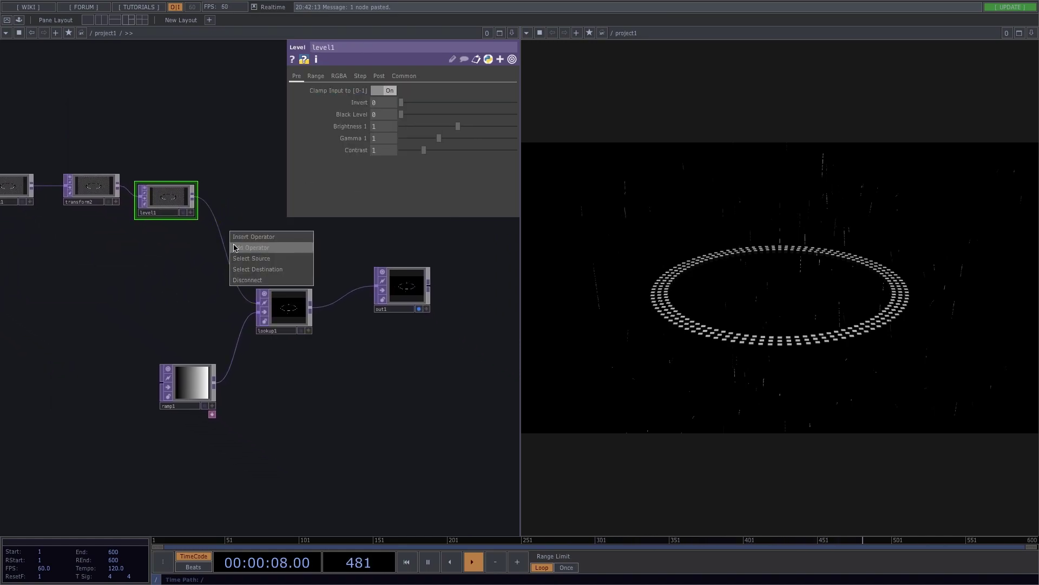
click(243, 242)
text(com)
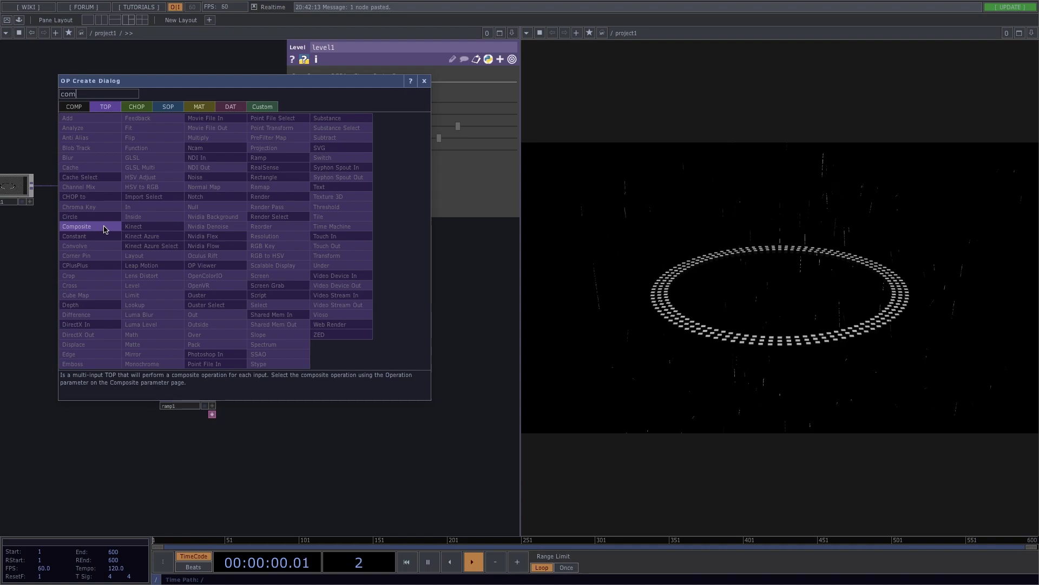
click(92, 228)
click(196, 294)
drag(145, 315, 195, 327)
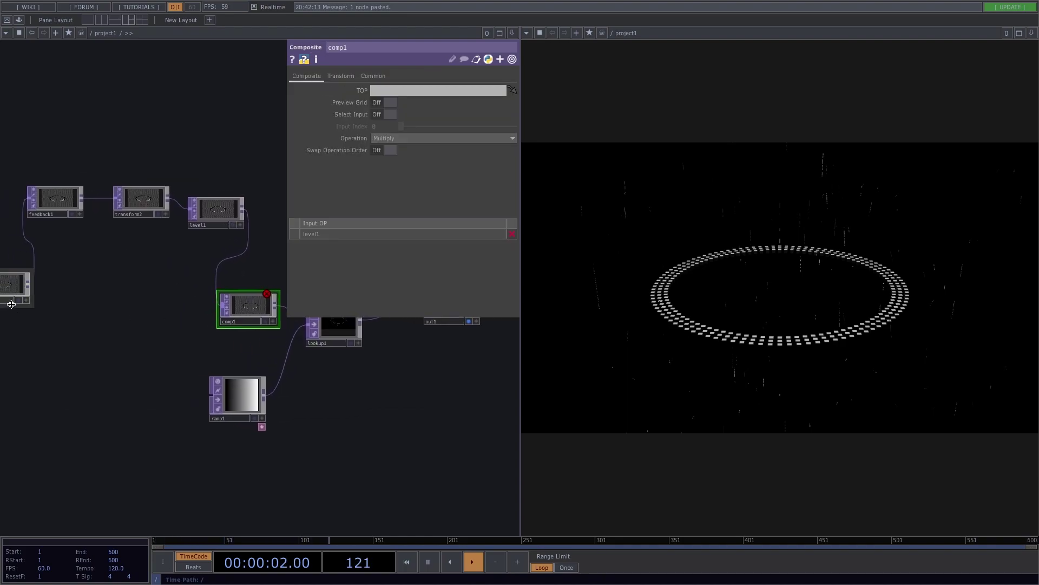
drag(28, 284, 219, 310)
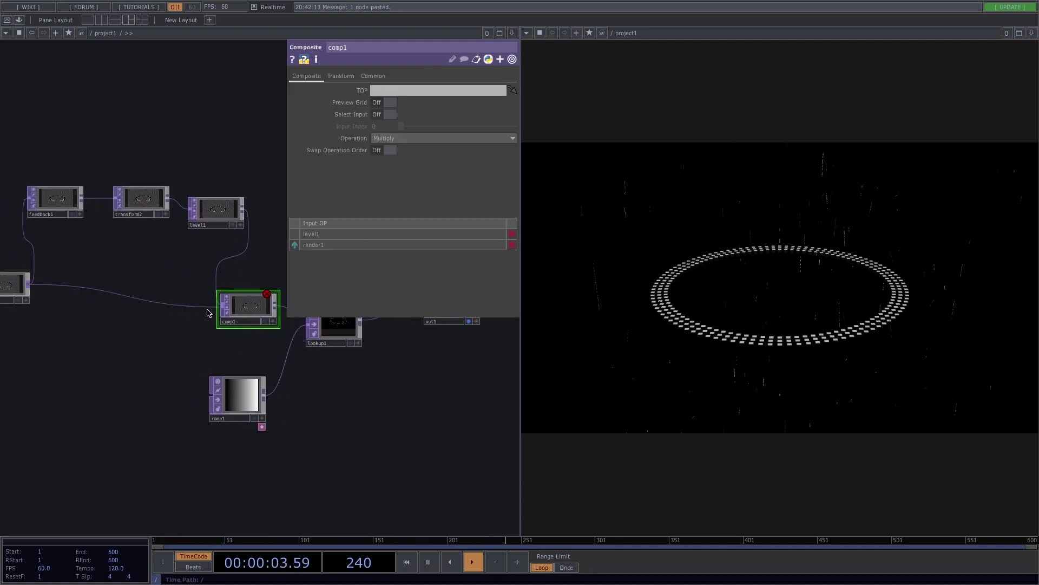
drag(90, 326, 133, 318)
drag(45, 290, 42, 304)
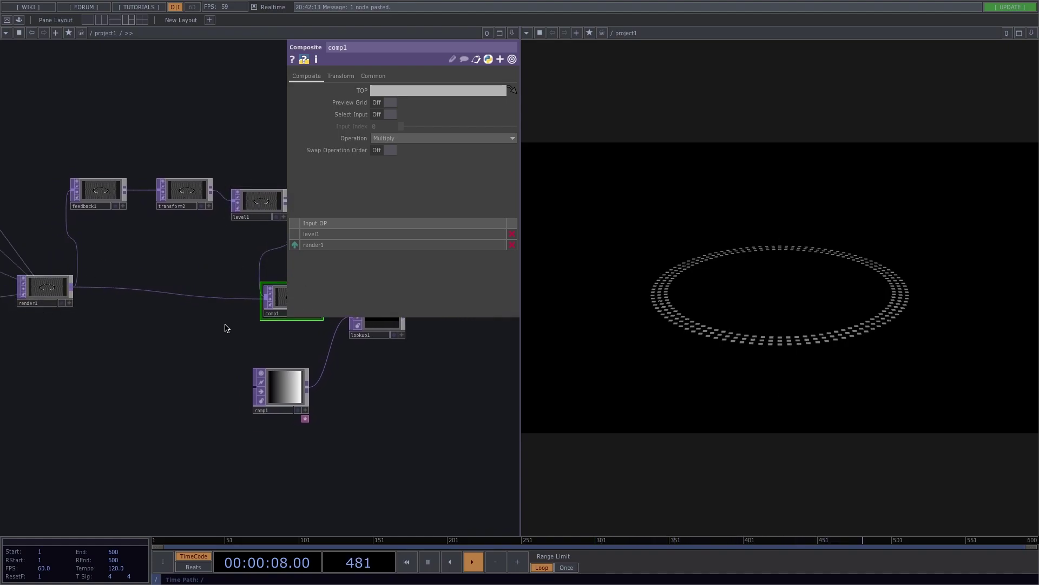
drag(225, 327, 134, 333)
Set comp1's Operation to Add and make comp1 feedback1's Target TOP.
click(392, 139)
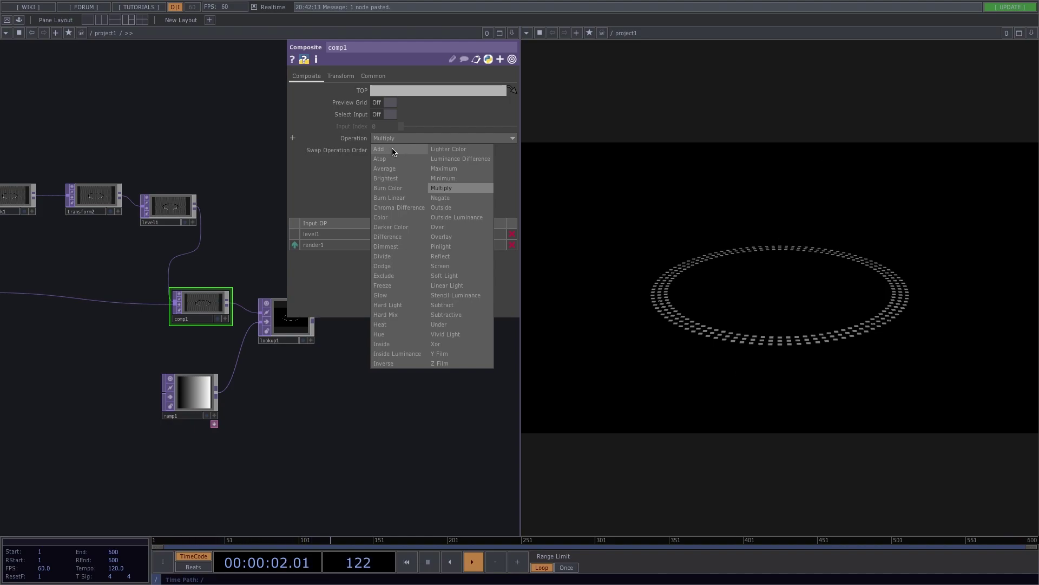
click(400, 154)
drag(141, 255, 193, 260)
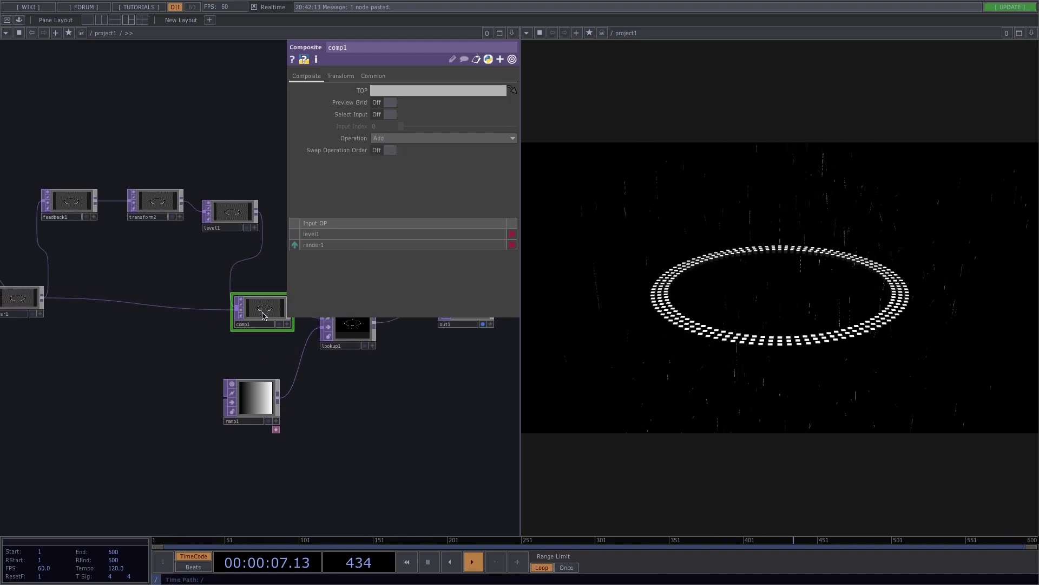
drag(240, 310, 67, 206)
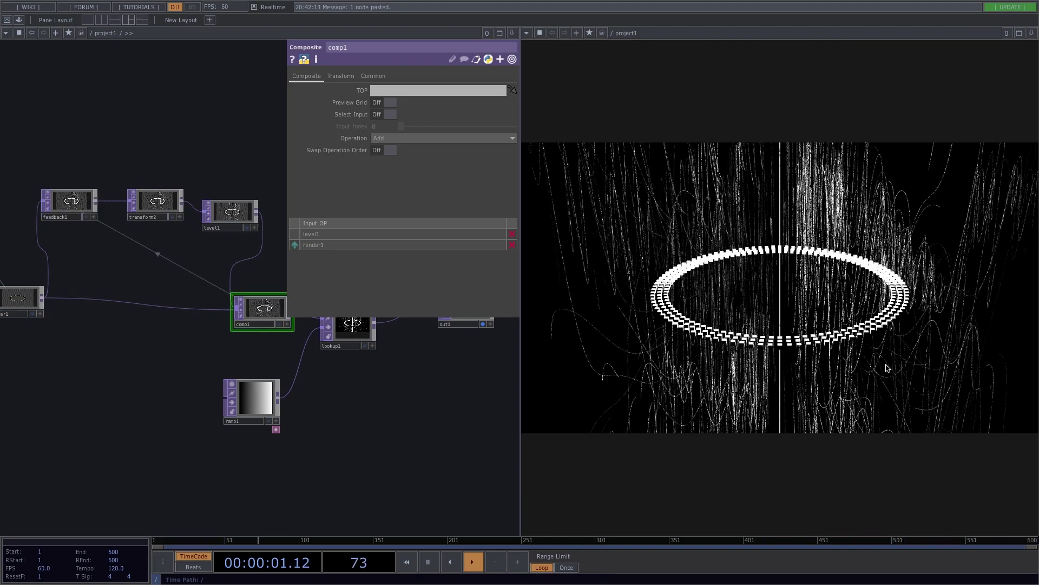
drag(183, 357, 184, 383)
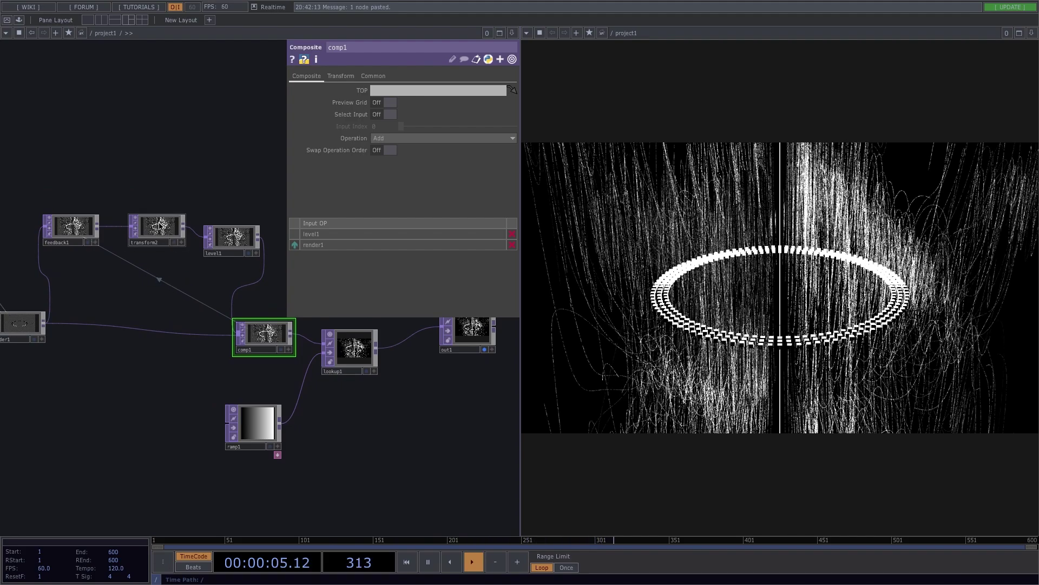
Set level1's Opacity on the Post page to 0.95.
click(238, 236)
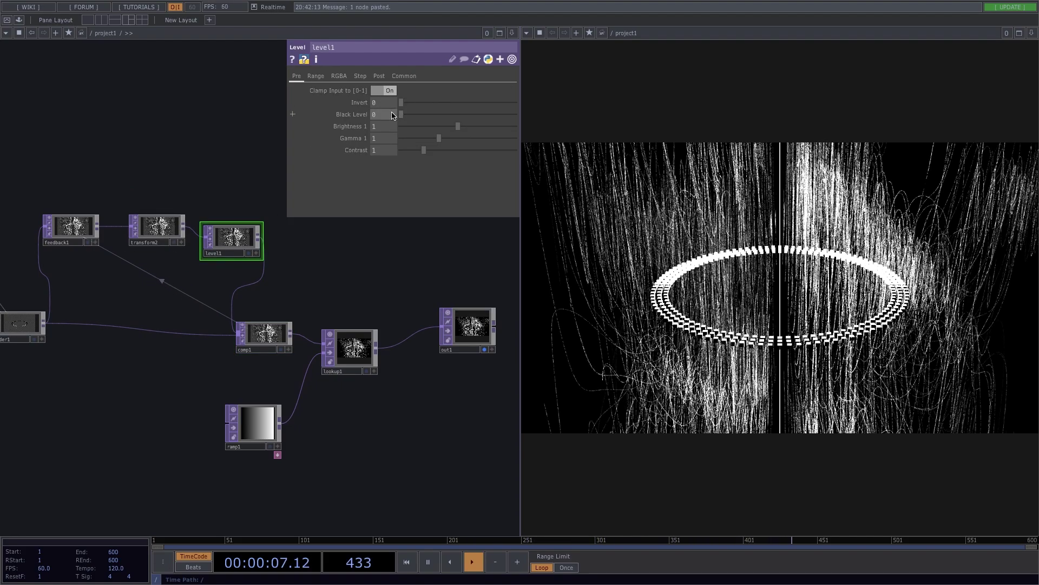
click(379, 76)
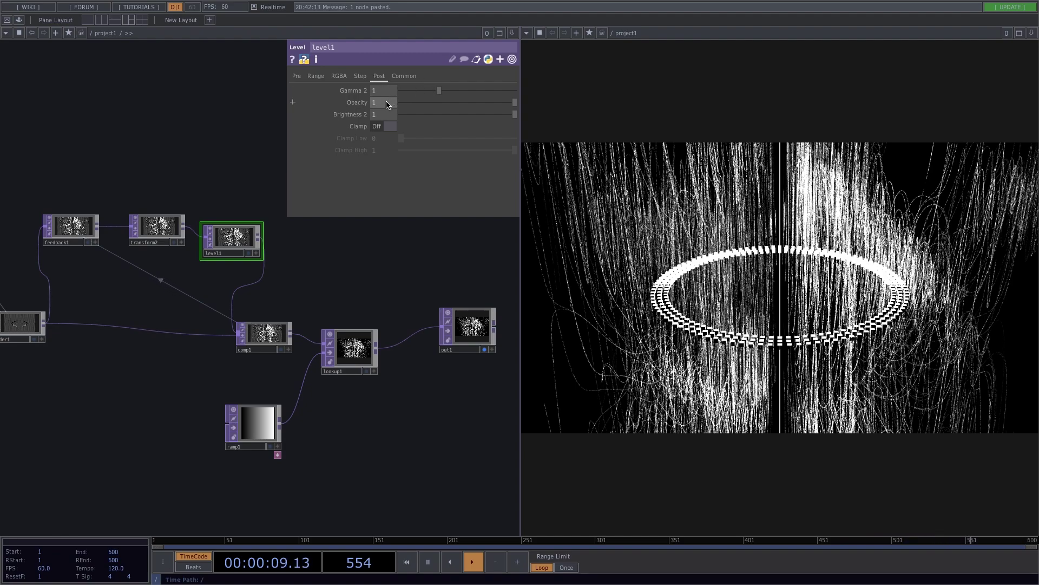
click(389, 102)
text(0.9)
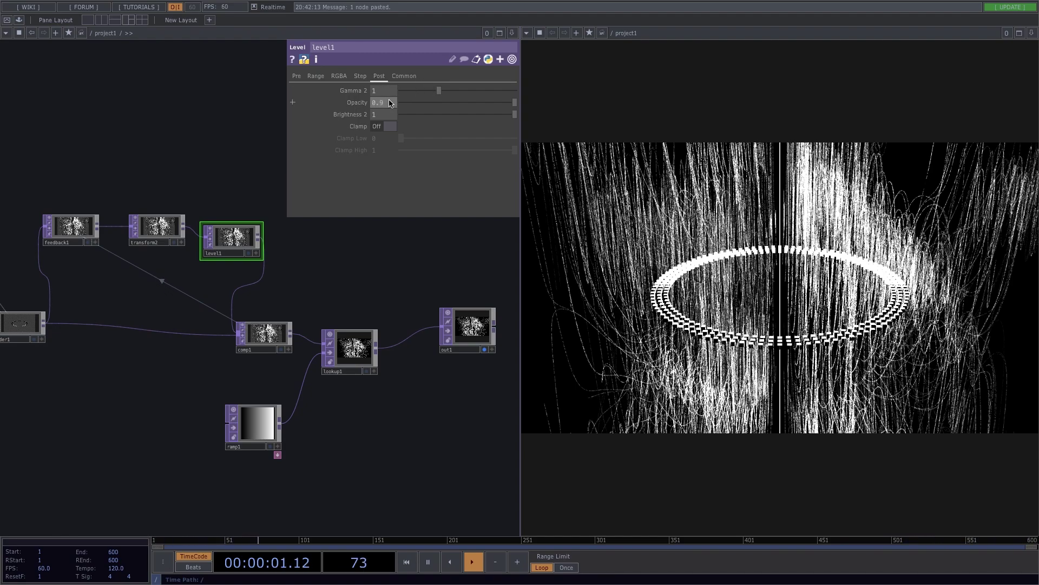
key(Return)
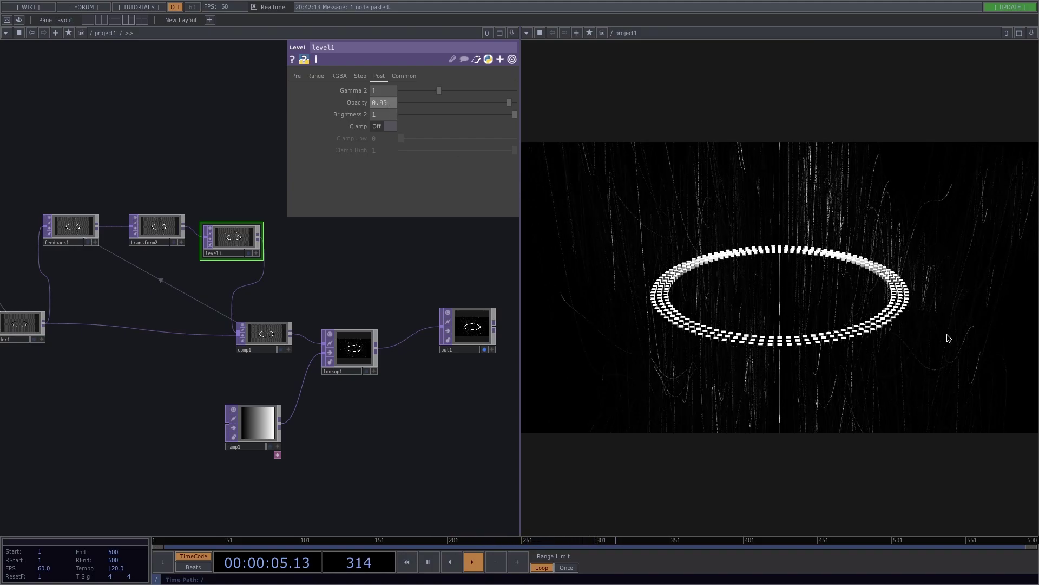
Drag transform2's Translate Y down to -0.009 with the .001 value ladder.
click(153, 233)
middle_click(458, 105)
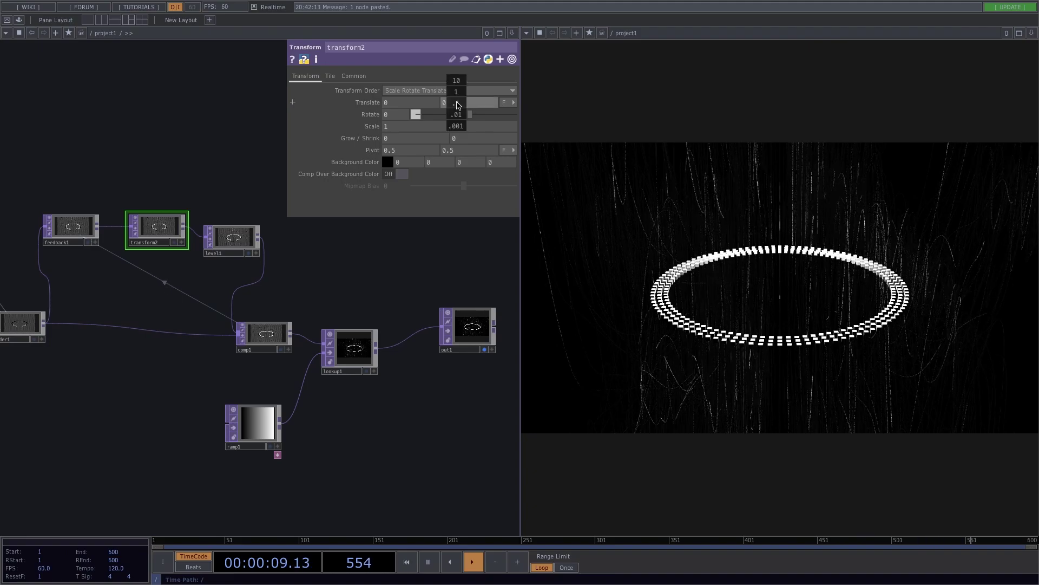
middle_drag(460, 132, 453, 83)
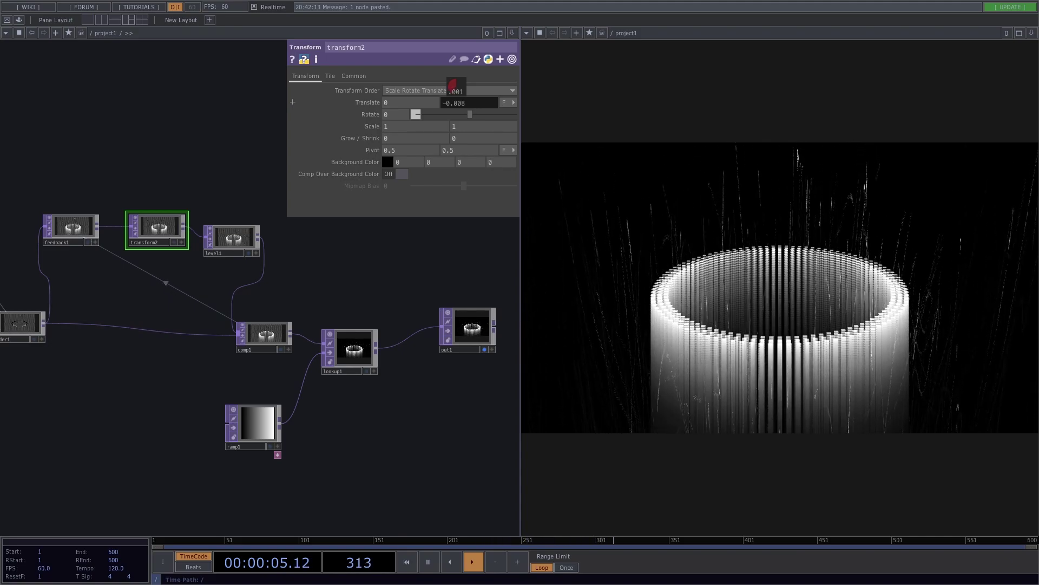
middle_drag(452, 85, 453, 86)
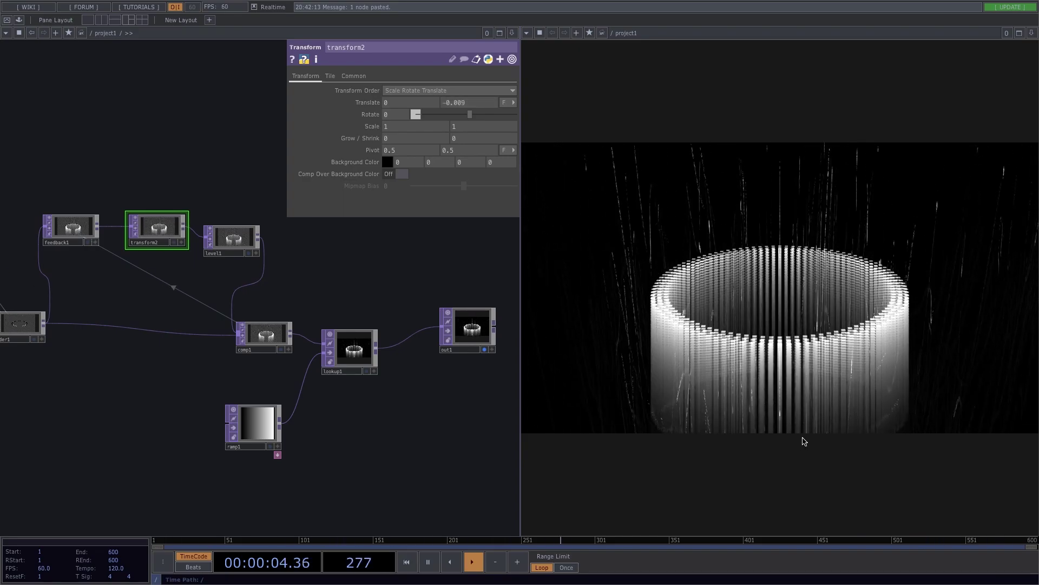
drag(352, 442, 436, 375)
scroll(301, 395, down, 2)
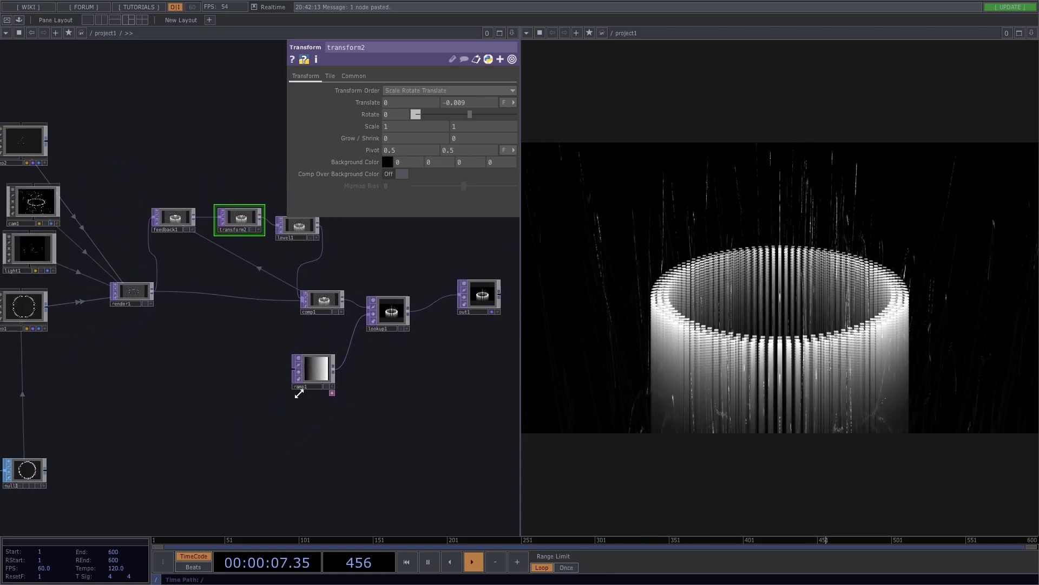
Shift ramp1's end key hue to teal and add three darker keys, one at value 0.33.
click(317, 365)
click(424, 133)
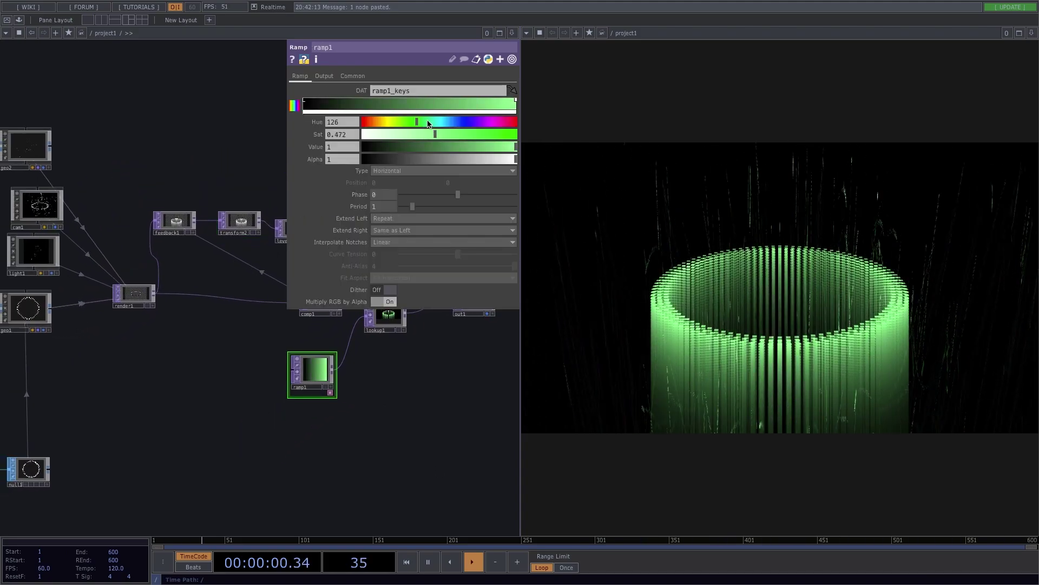
drag(429, 123, 440, 124)
click(444, 101)
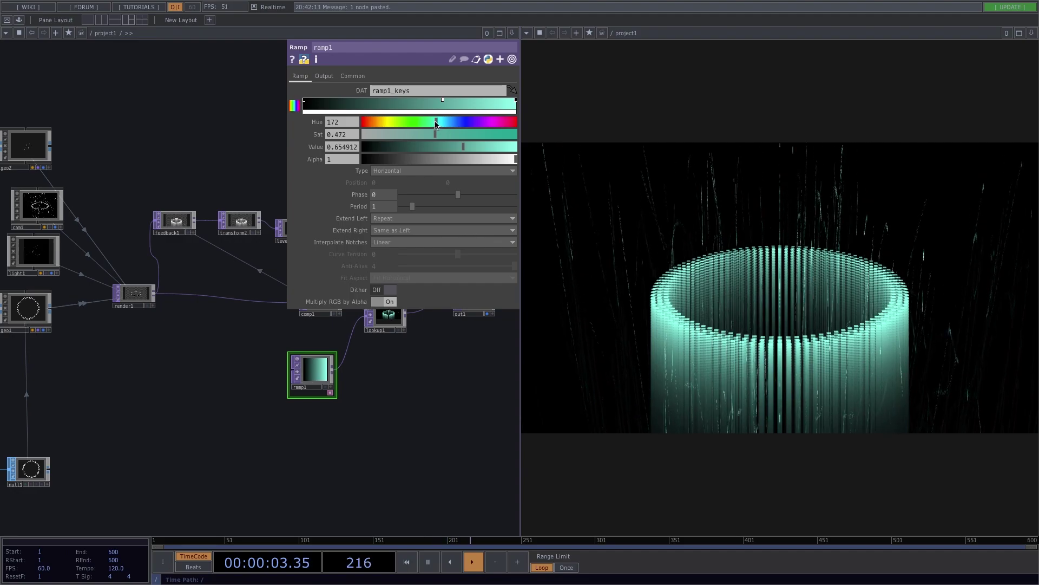
click(388, 103)
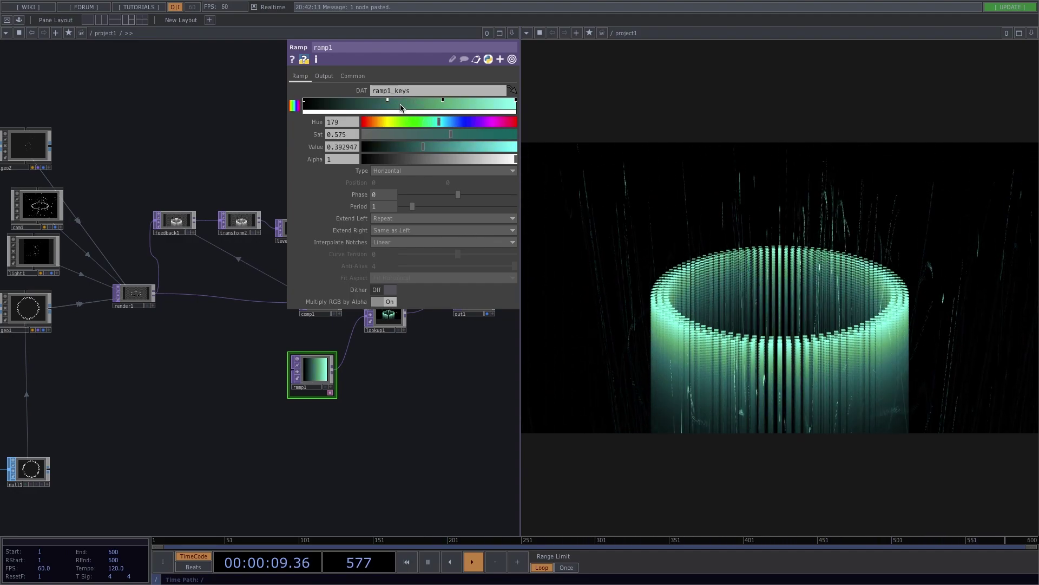
click(352, 102)
drag(423, 147, 416, 152)
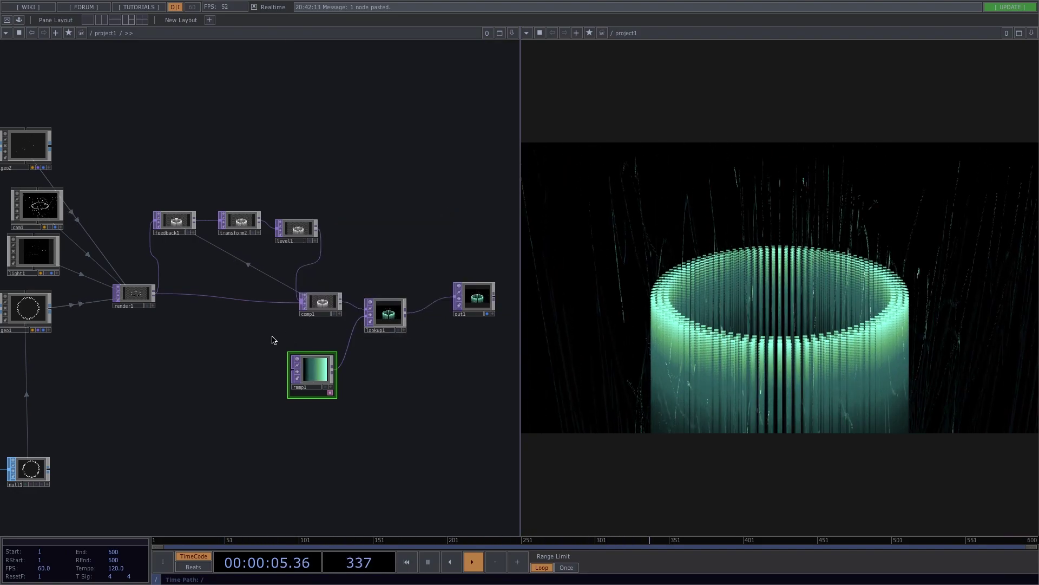
Add an lfo1 LFO CHOP in empty space above the geometry nodes.
drag(289, 334, 333, 325)
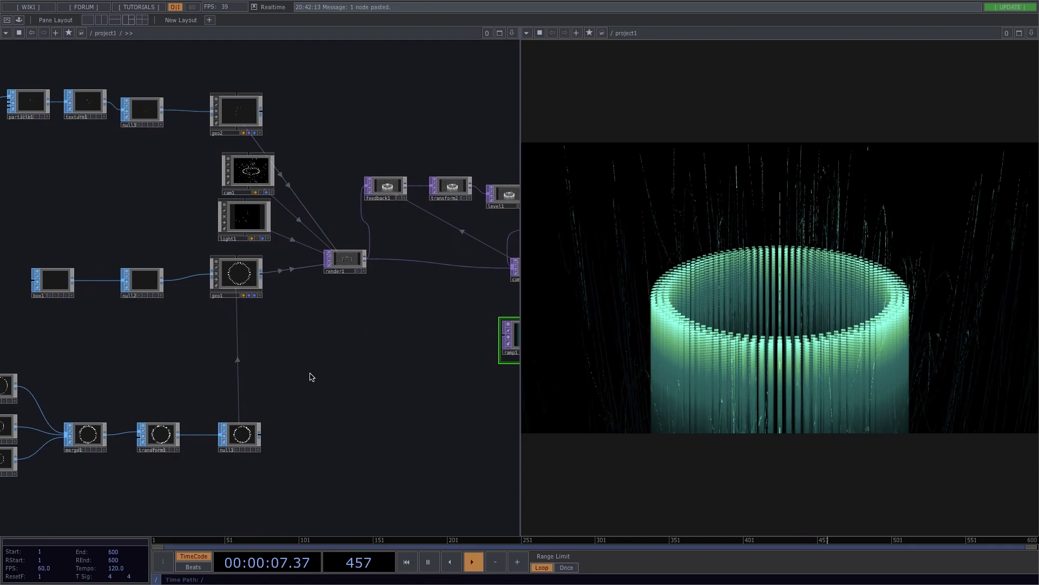
scroll(310, 377, down, 3)
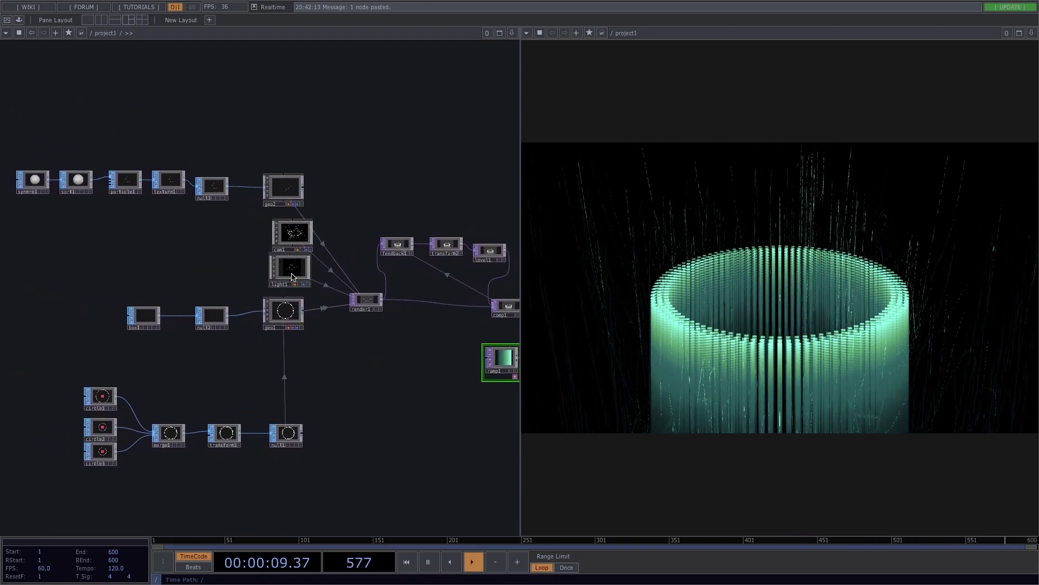
click(224, 433)
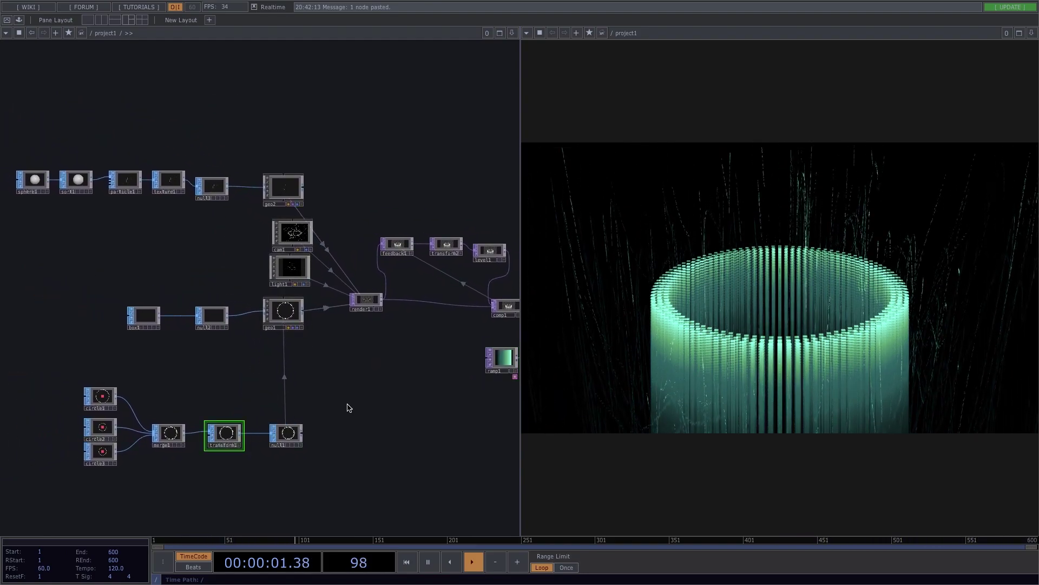
drag(348, 406, 353, 434)
drag(331, 211, 342, 247)
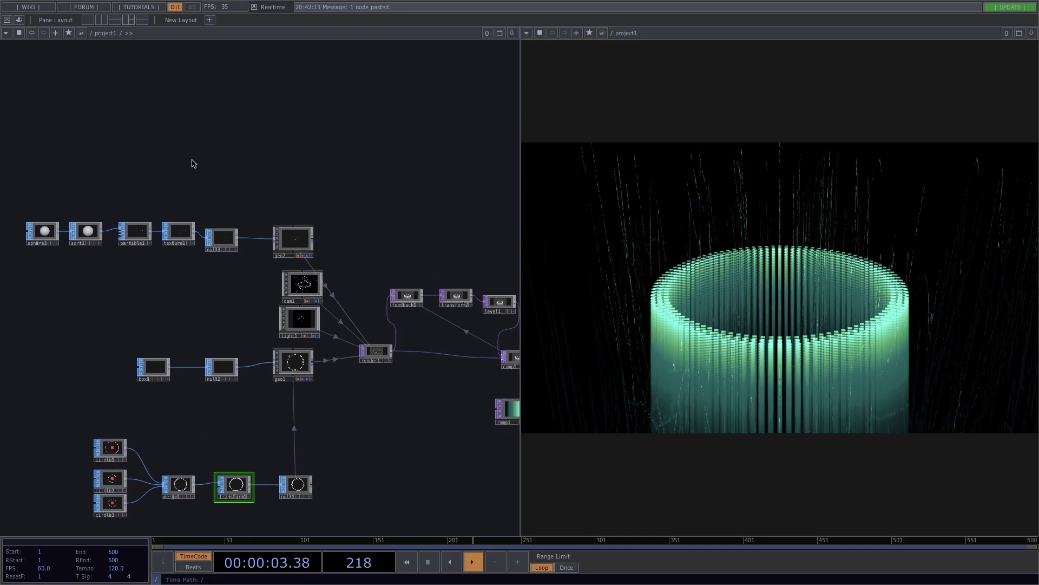
key(Tab)
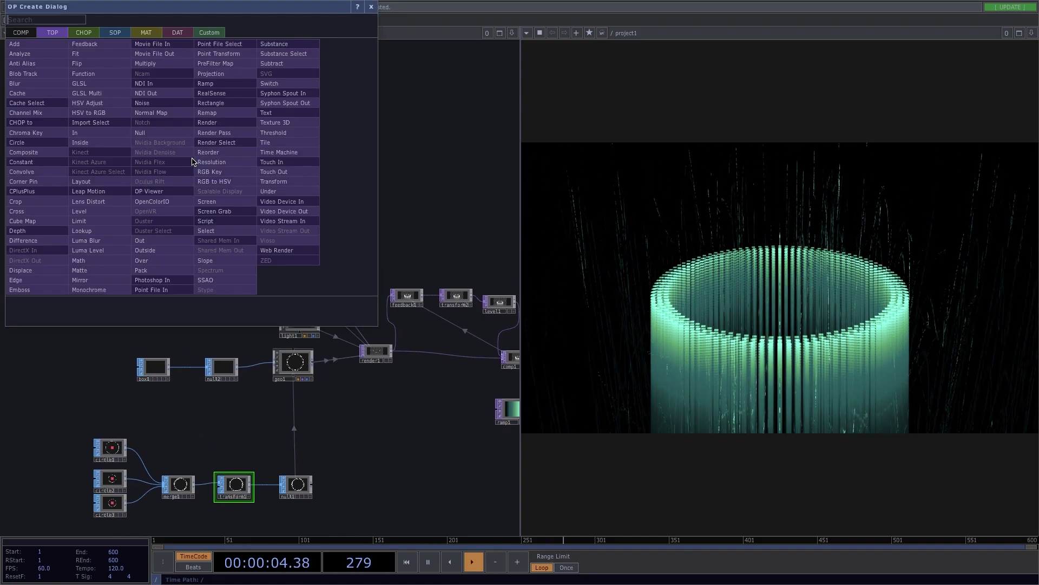
click(88, 34)
text(lfo)
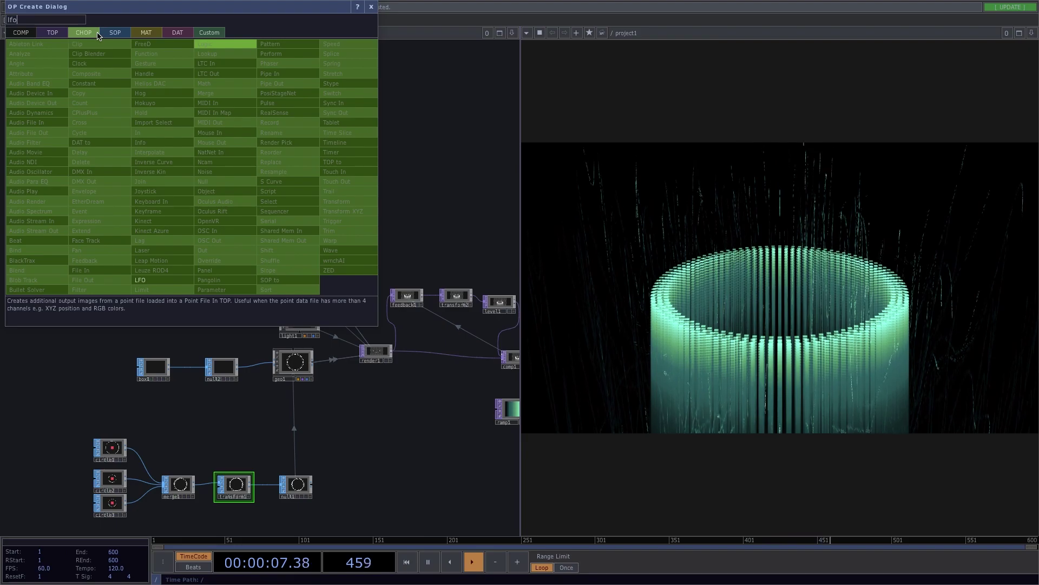
click(175, 284)
click(194, 145)
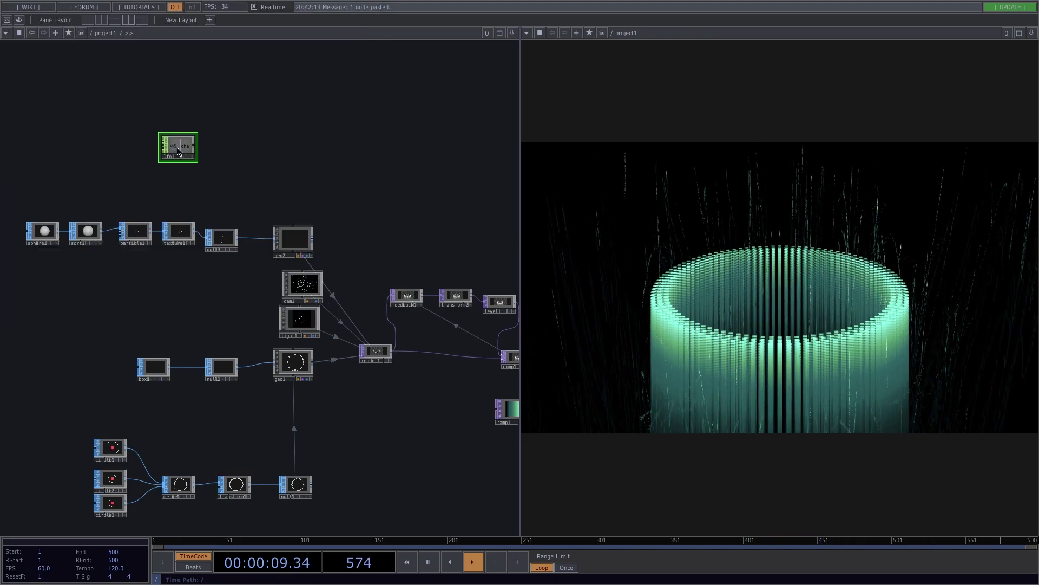
drag(194, 145, 176, 152)
scroll(175, 151, up, 6)
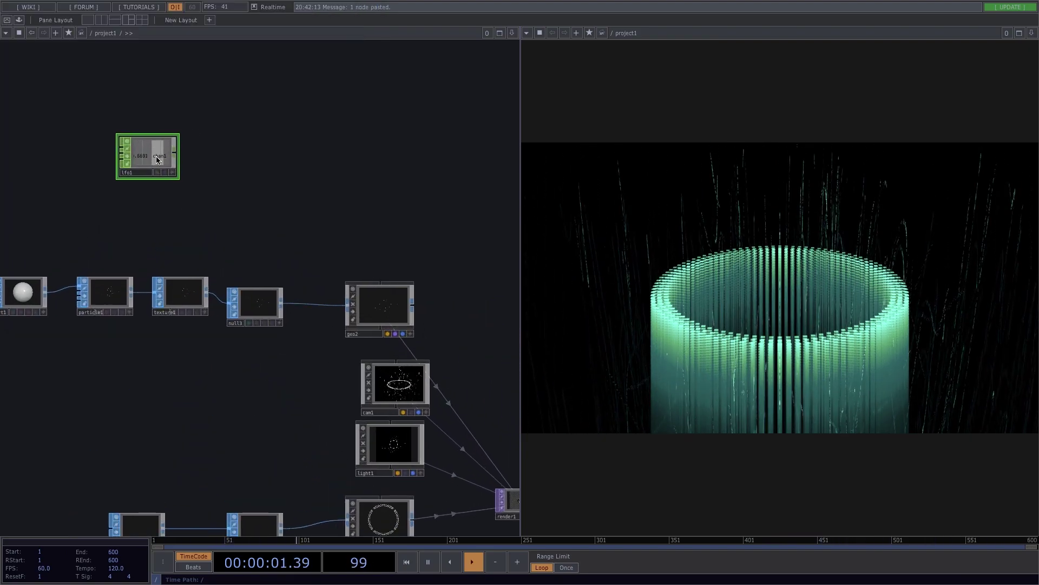
Set lfo1's Frequency to 0.1.
key(p)
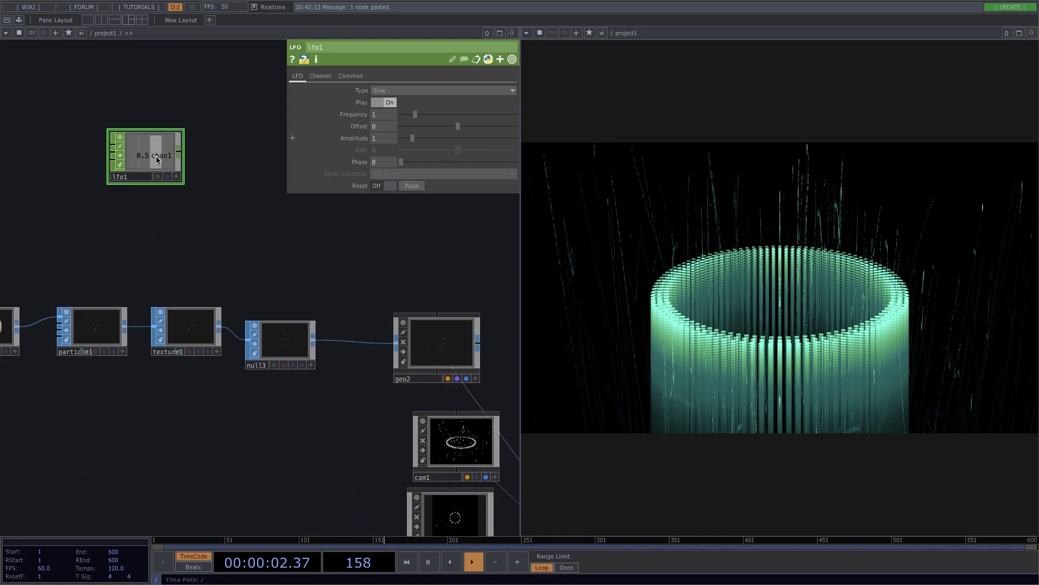
click(377, 114)
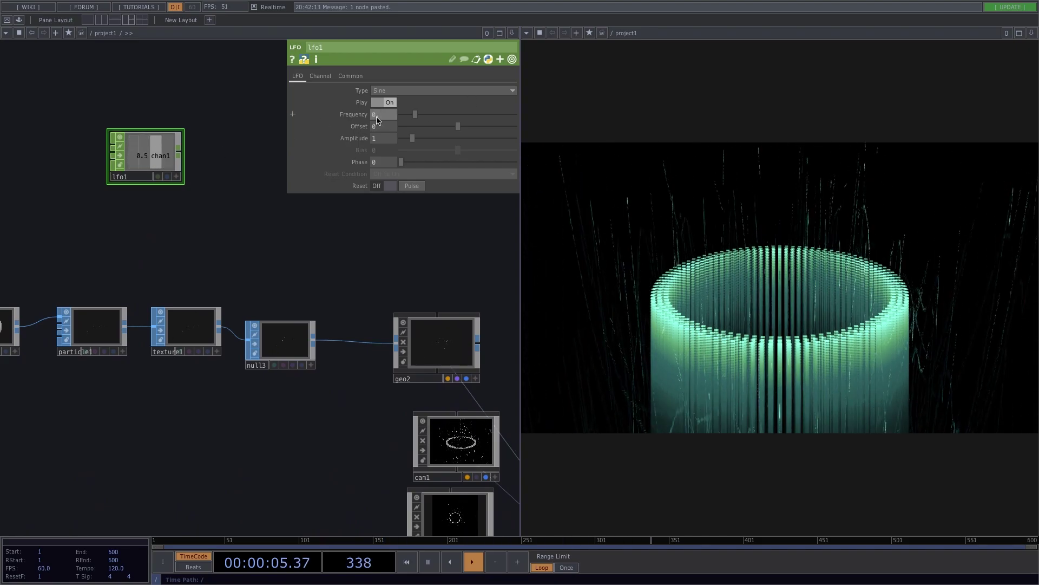
text(0.1)
key(Return)
right_click(178, 169)
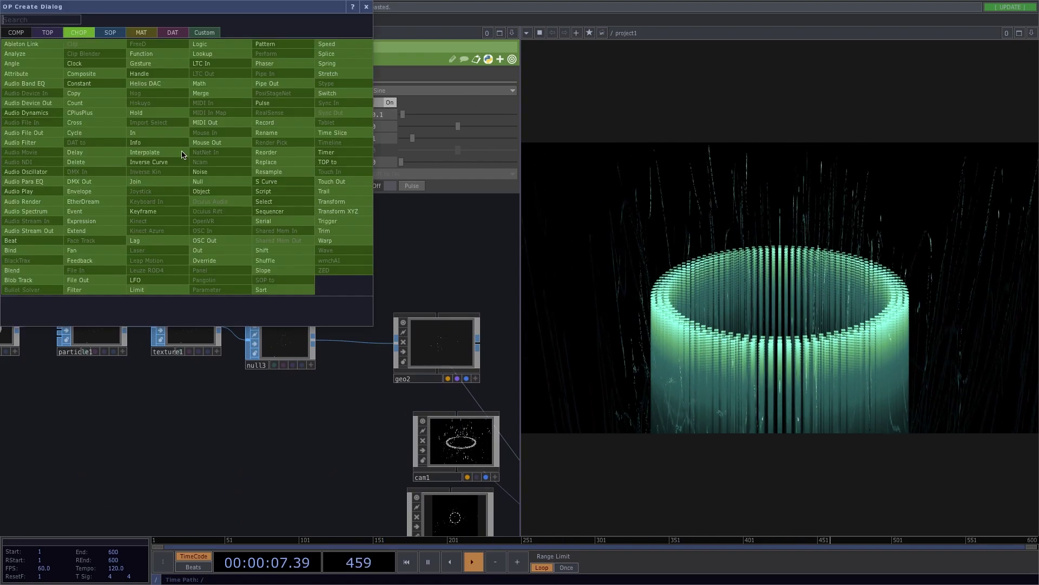
Add a math1 Math CHOP fed by lfo1.
text(math)
click(200, 83)
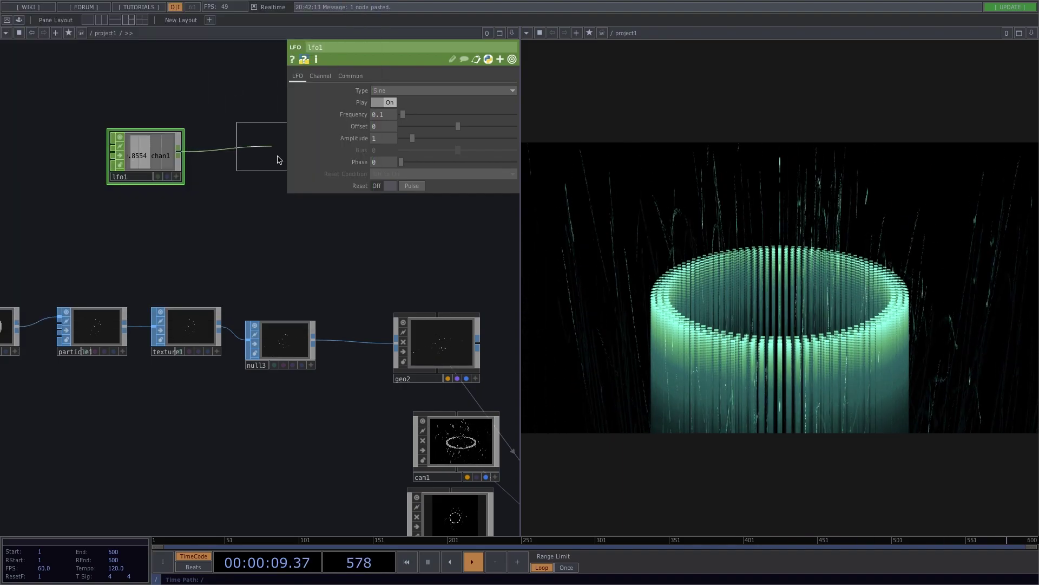
click(251, 158)
drag(215, 226, 142, 228)
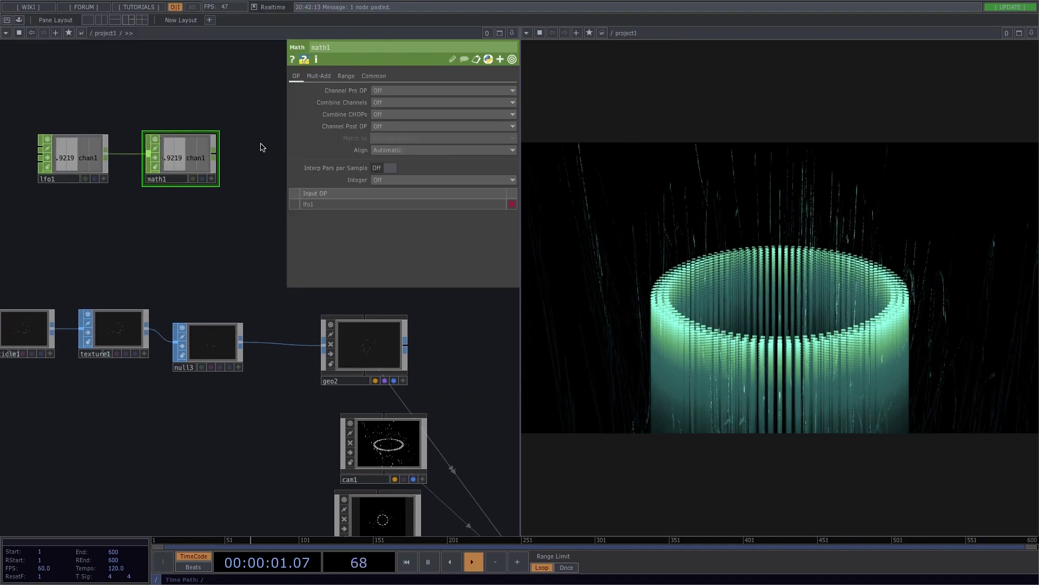
Remap math1 from -1–1 to 0–80 and append a null4 Null CHOP.
click(346, 76)
click(408, 91)
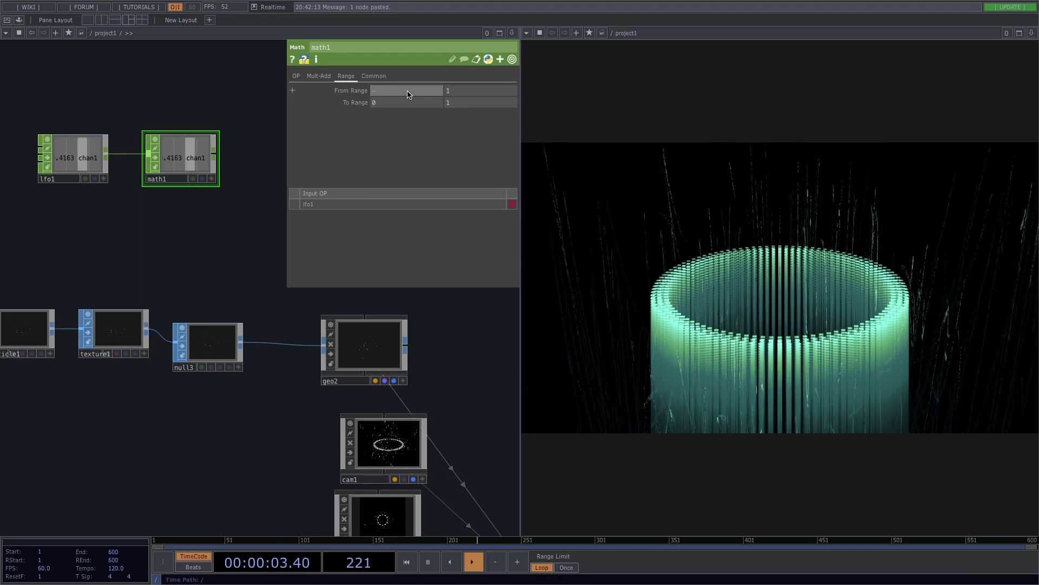
text(-1)
click(472, 103)
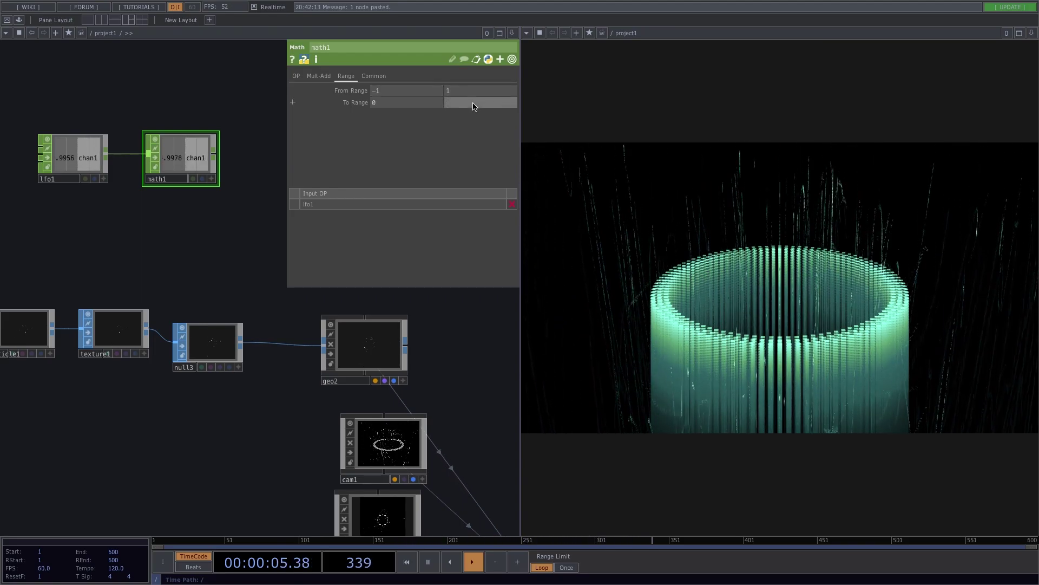
key(Return)
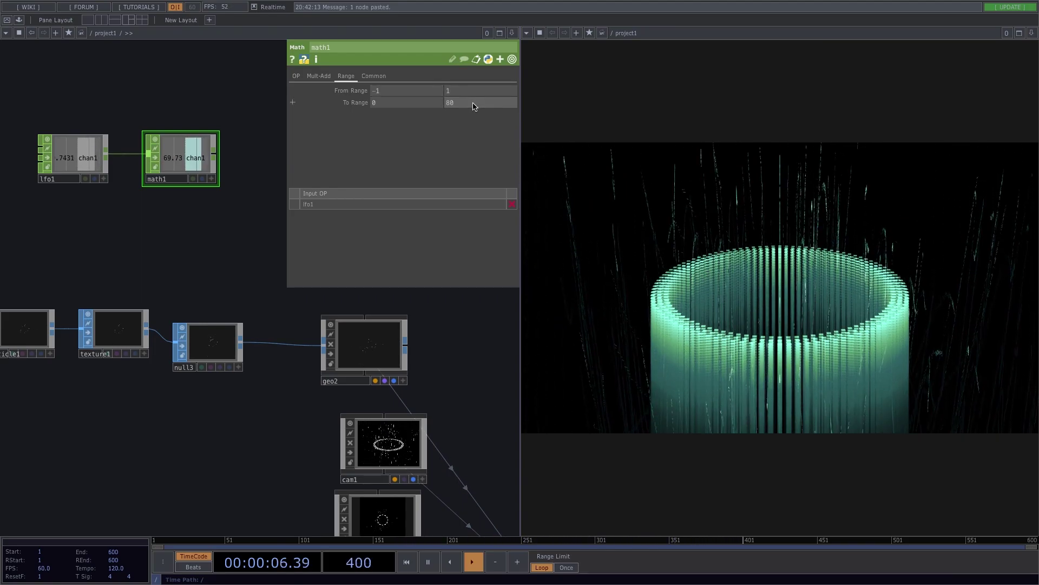
right_click(214, 158)
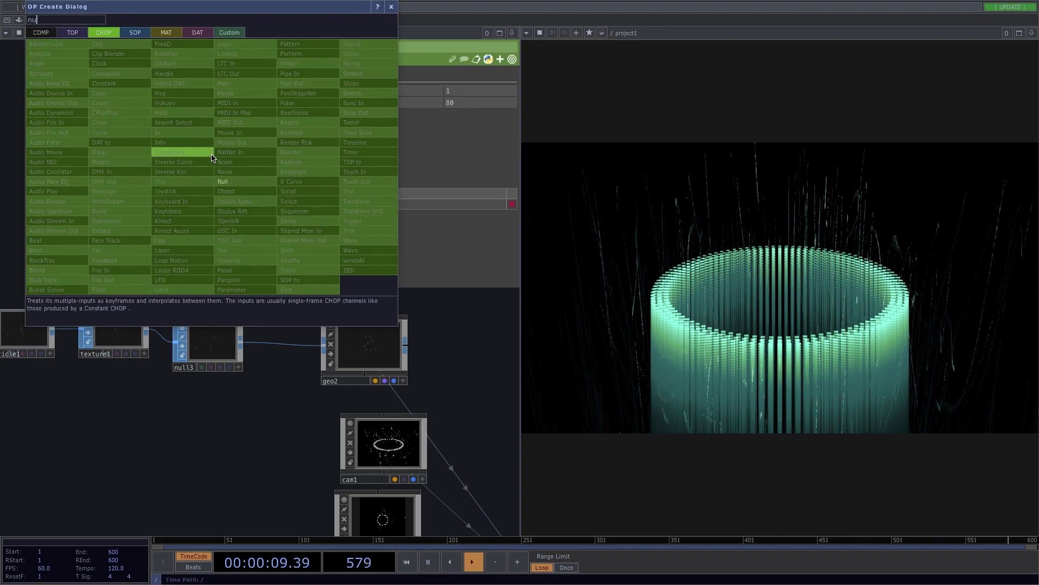
click(228, 181)
Place null4 after math1 in the network.
click(273, 157)
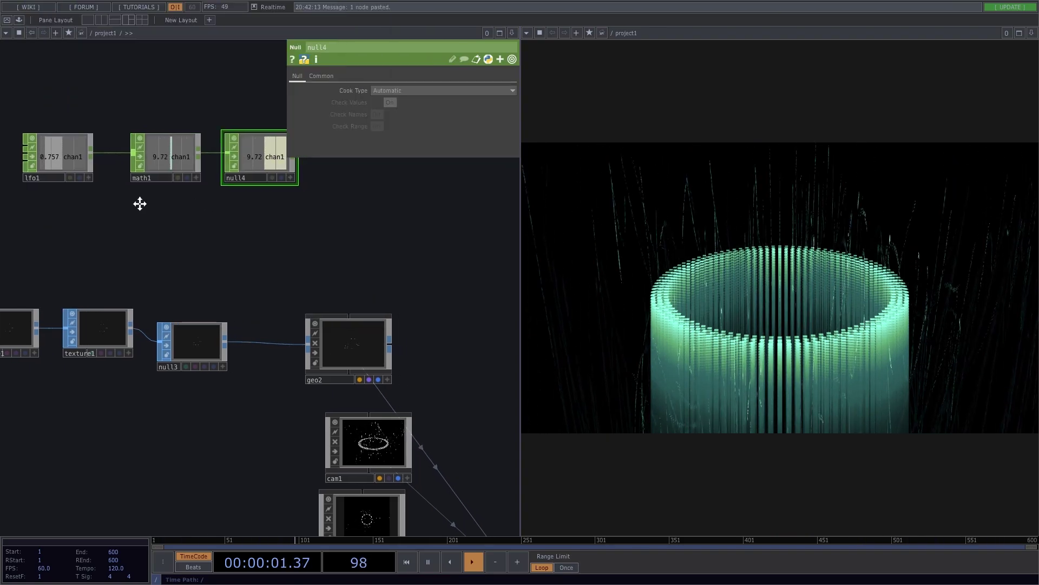
click(206, 156)
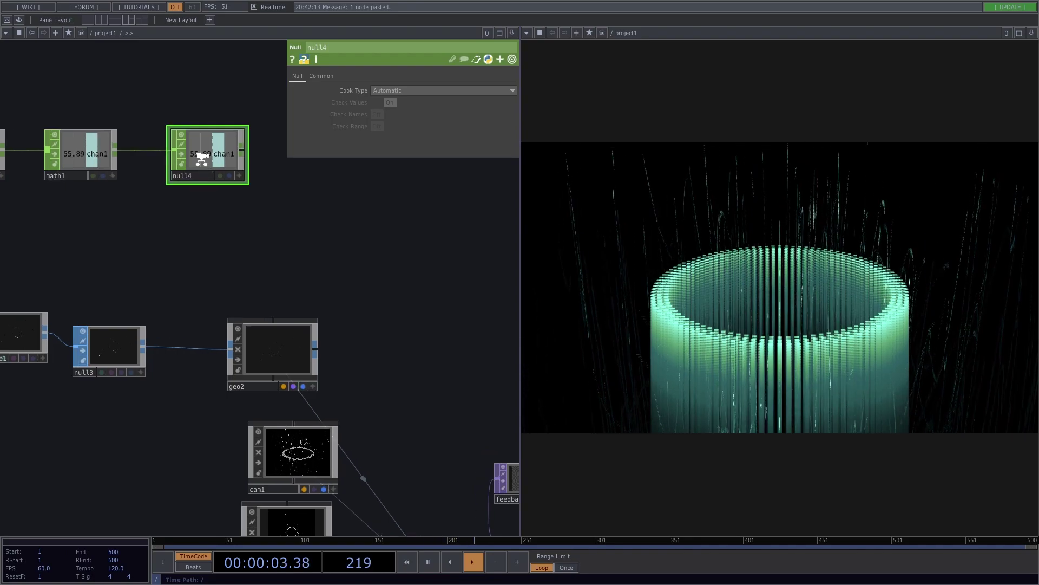
scroll(195, 163, up, 5)
scroll(236, 206, down, 8)
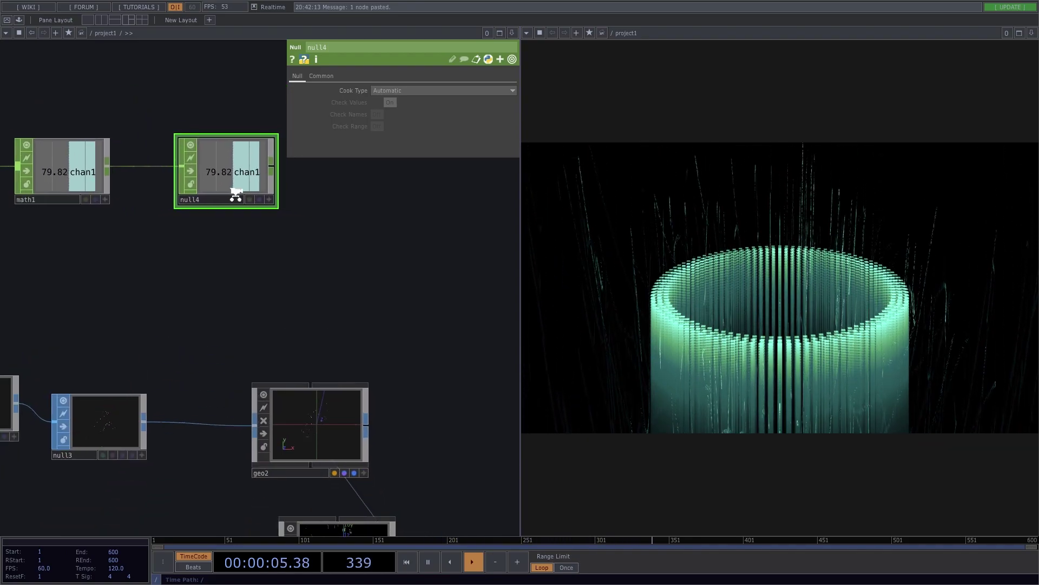
scroll(225, 156, down, 2)
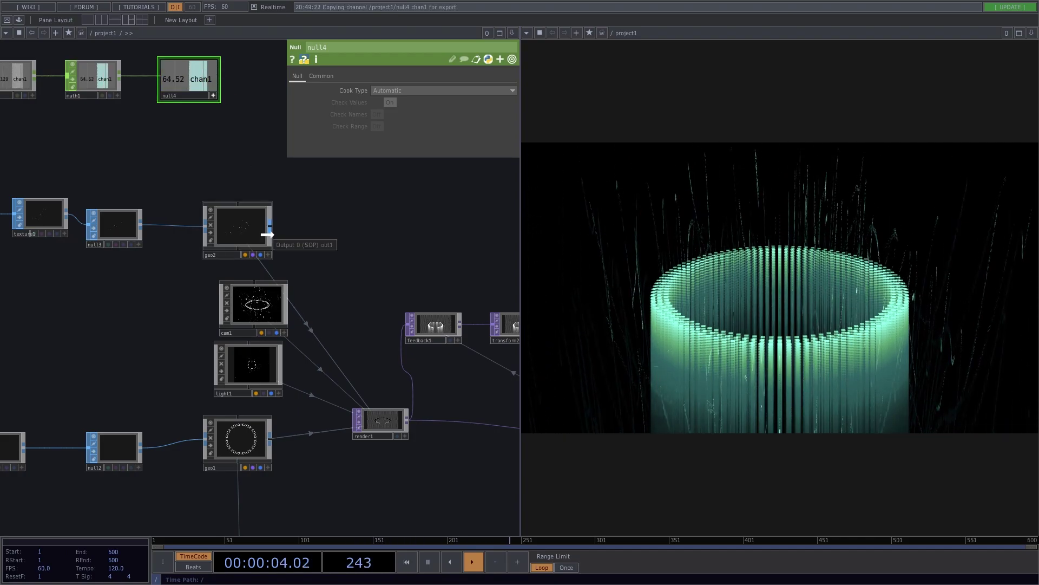
Make cam1's Rotate X a CHOP reference to null4's chan1.
click(242, 303)
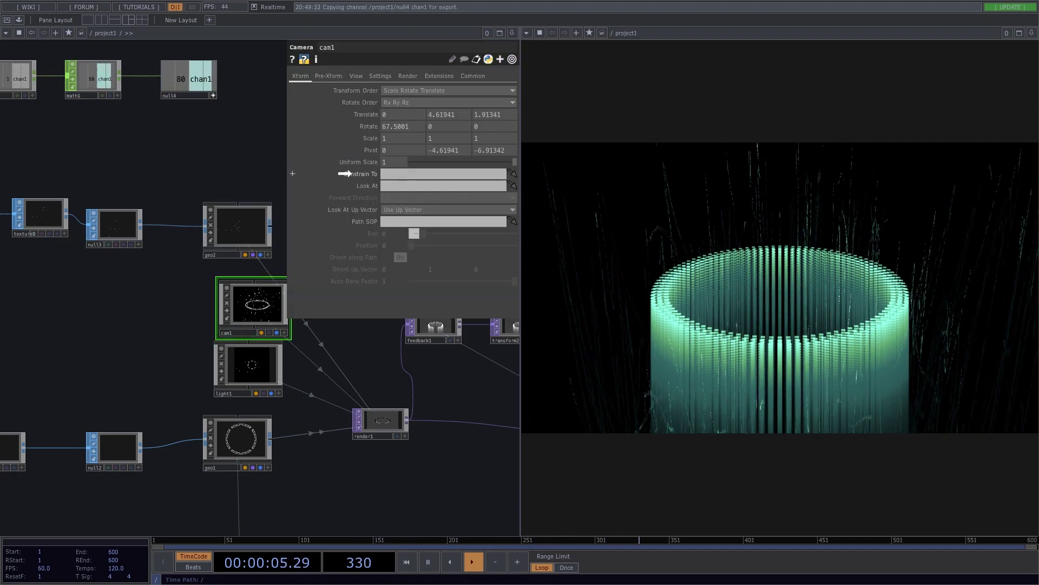
drag(394, 128, 396, 127)
click(406, 121)
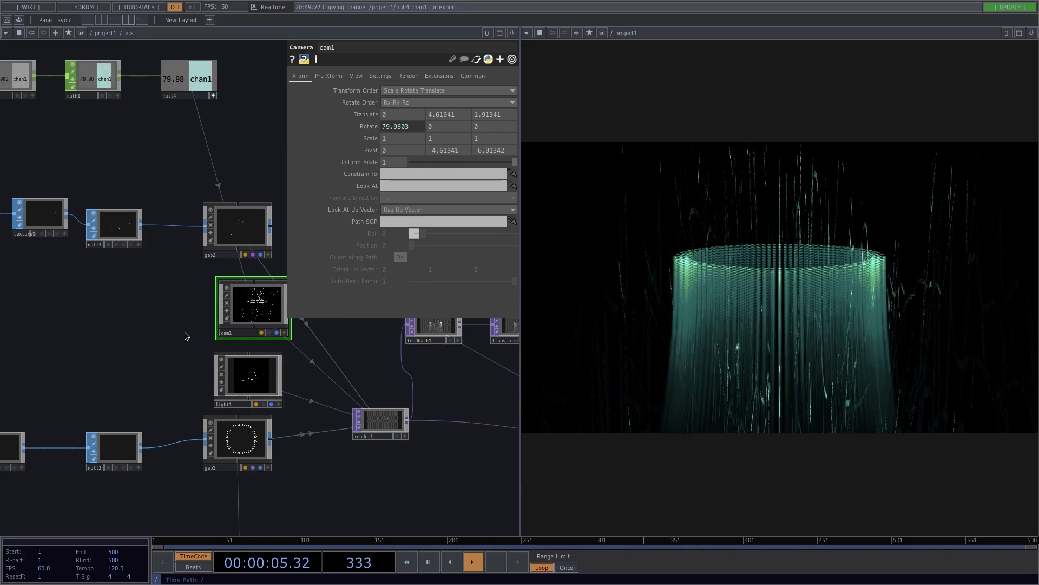
Add a null5 Null COMP beside cam1 and set it as cam1's Look At target.
drag(176, 337, 203, 325)
key(Tab)
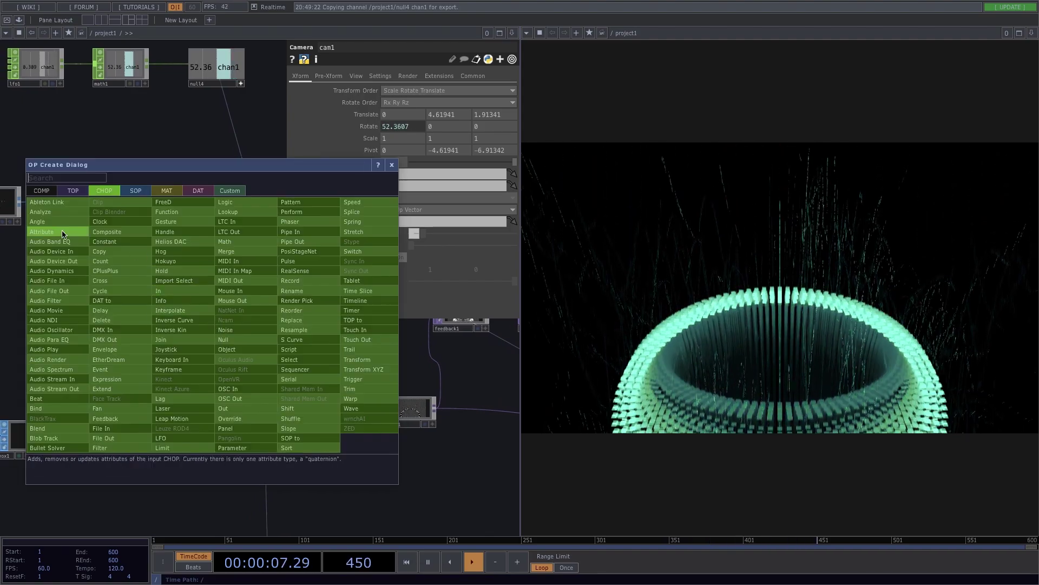
click(43, 191)
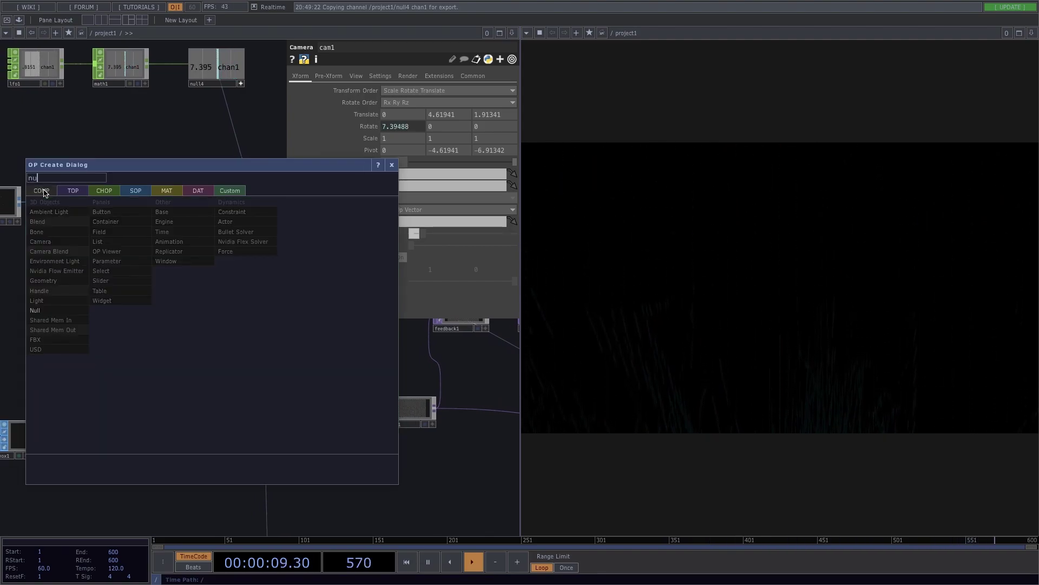
click(52, 311)
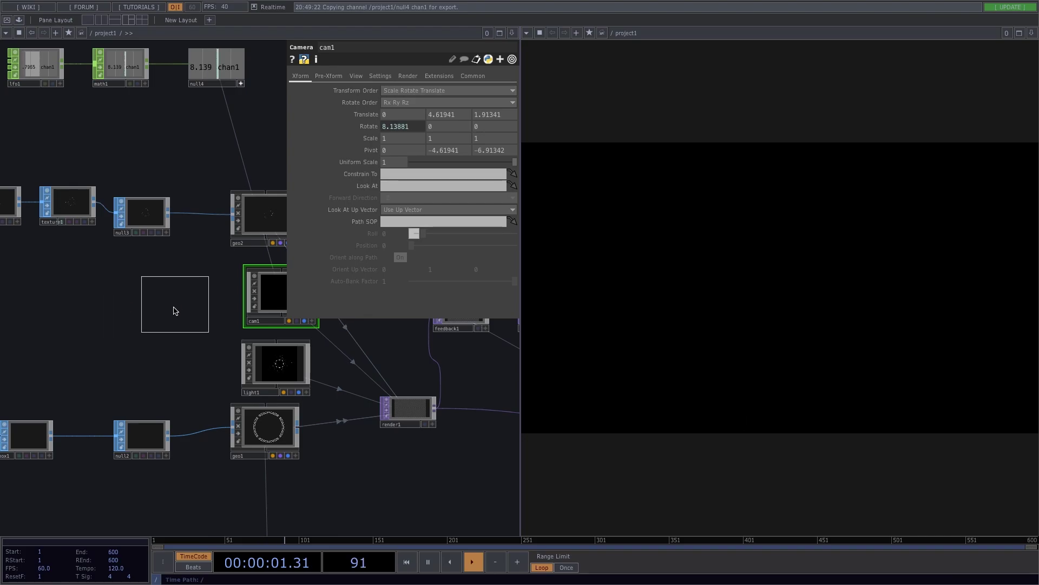
click(174, 314)
click(270, 305)
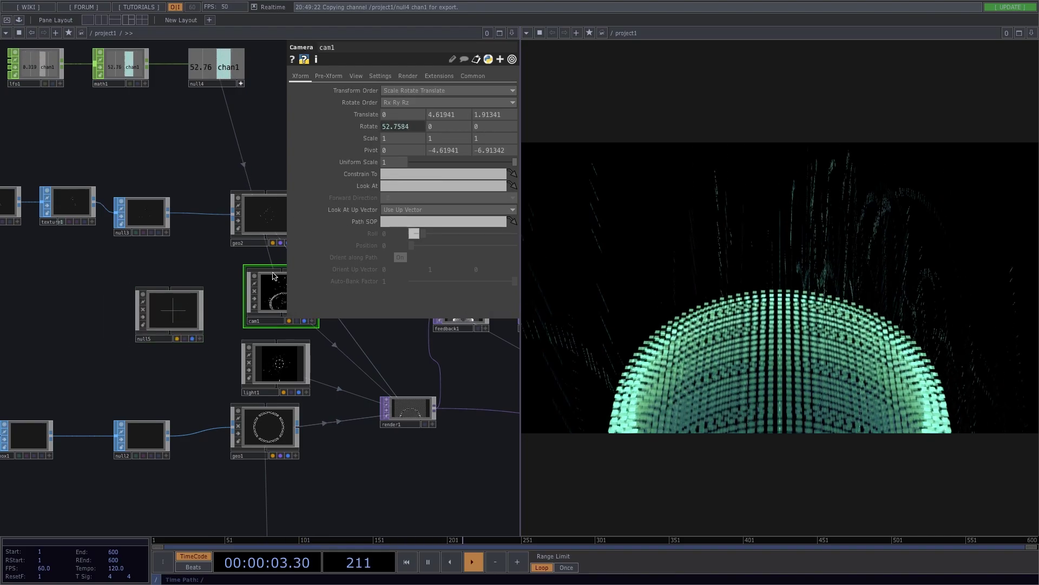
drag(164, 317, 422, 186)
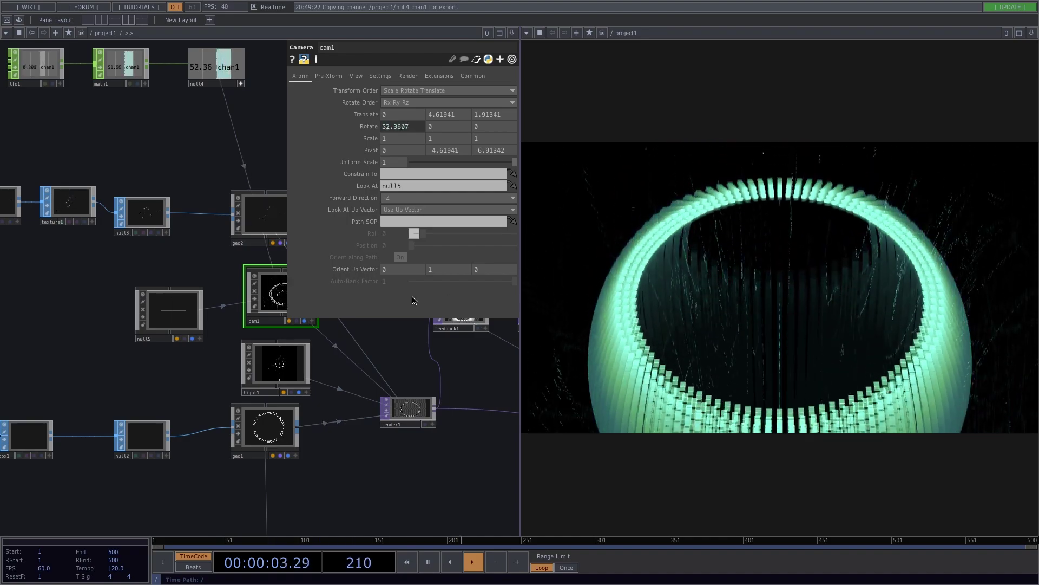
Select transform1 and test its Uniform Scale at 0.14, then back to 0.9.
key(p)
drag(171, 229, 215, 224)
scroll(191, 454, up, 1)
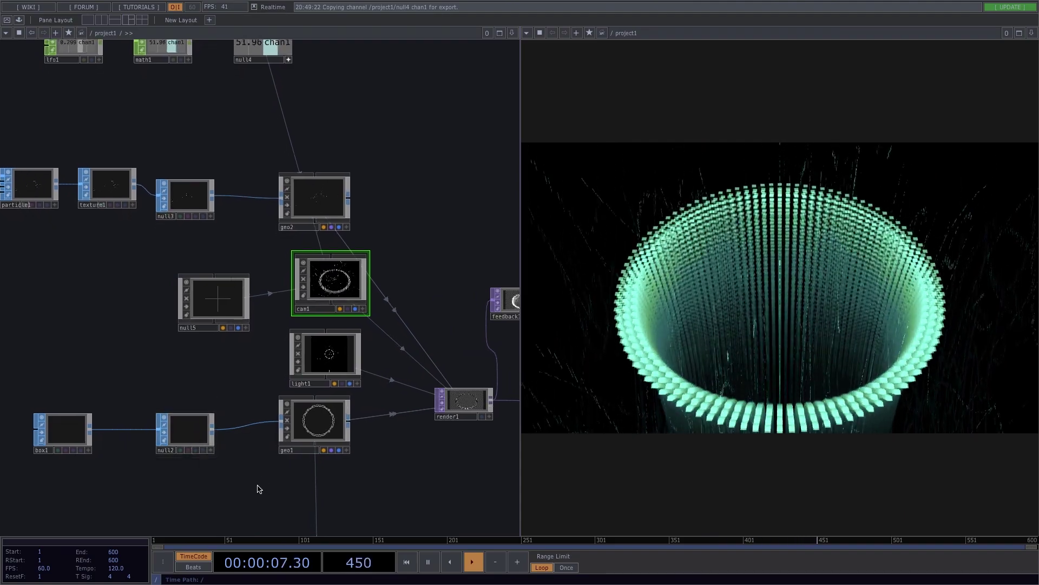
drag(237, 526, 217, 353)
scroll(219, 352, down, 1)
click(185, 457)
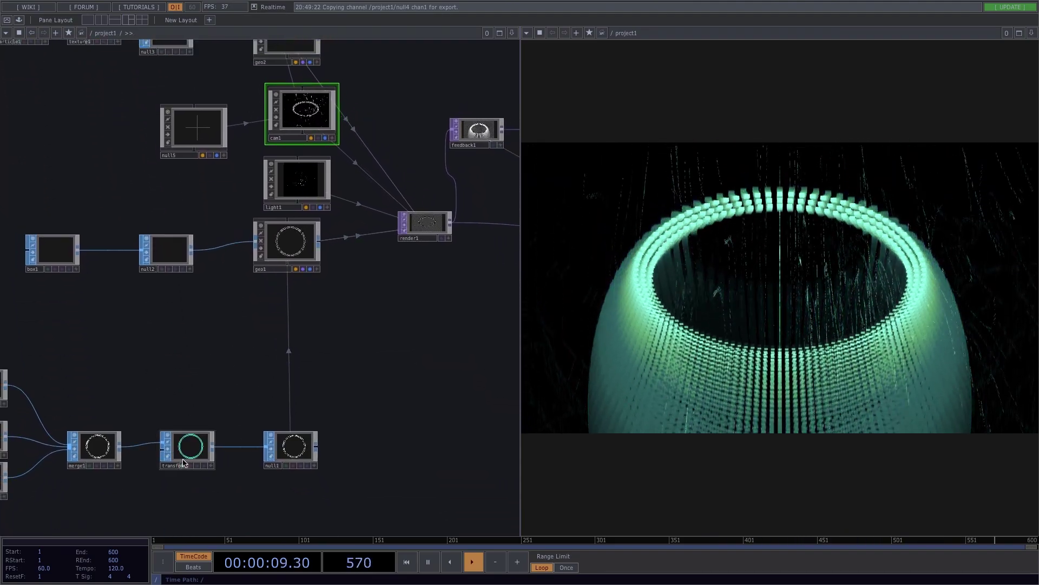
key(p)
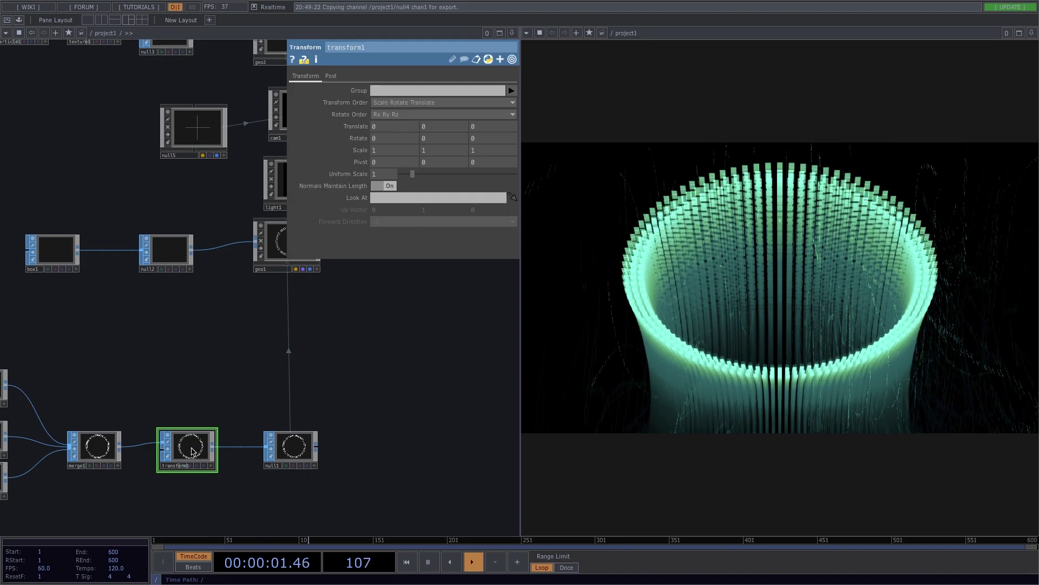
drag(120, 210, 116, 366)
mouse_move(413, 175)
mouse_down()
mouse_move(403, 177)
mouse_move(411, 177)
mouse_up()
drag(201, 144, 201, 195)
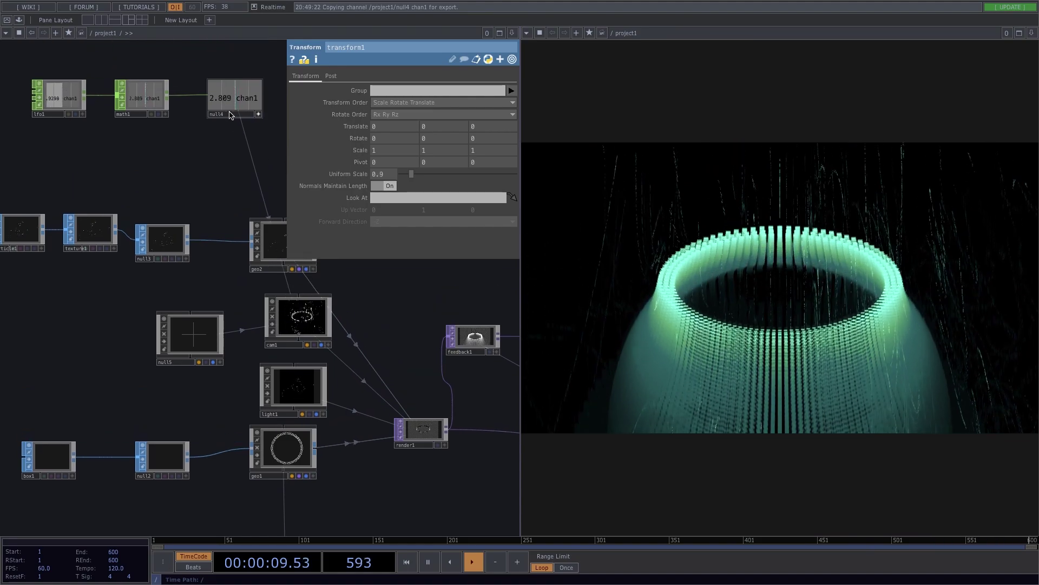
Drive transform1's Uniform Scale with null4's chan1 divided by 80.
drag(262, 95, 385, 174)
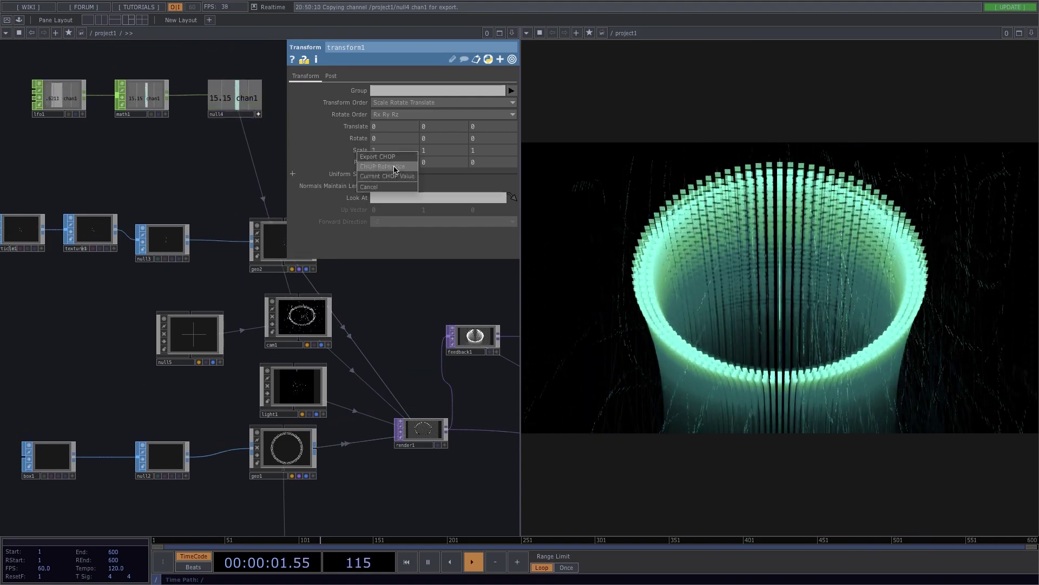
click(394, 170)
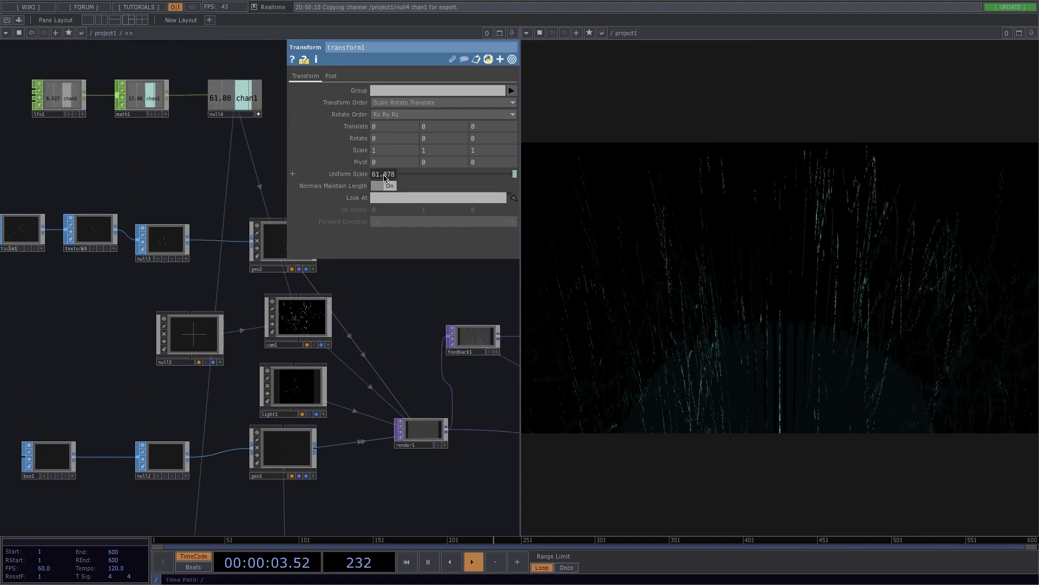
click(381, 176)
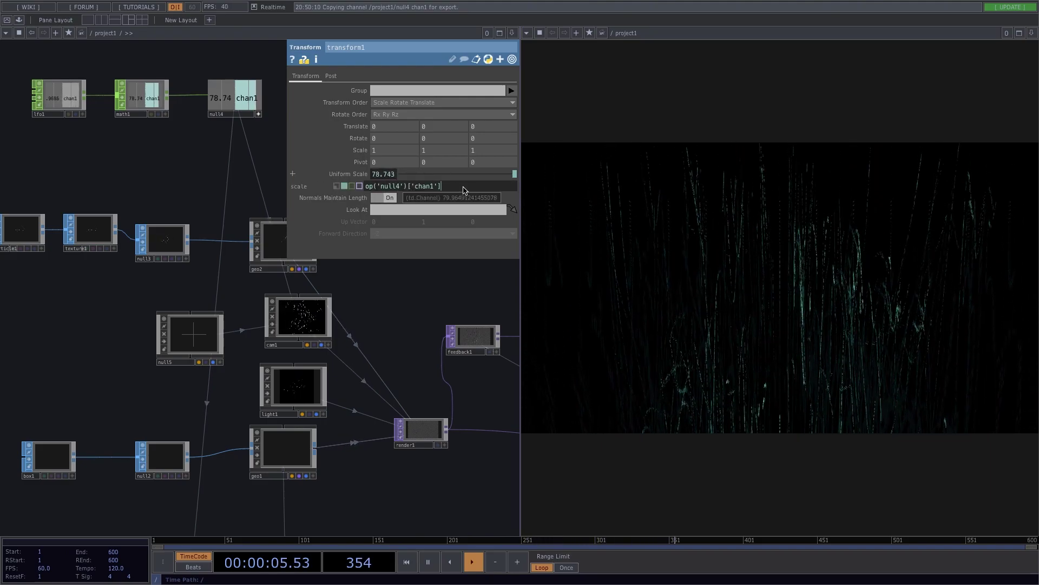
text(/ 80)
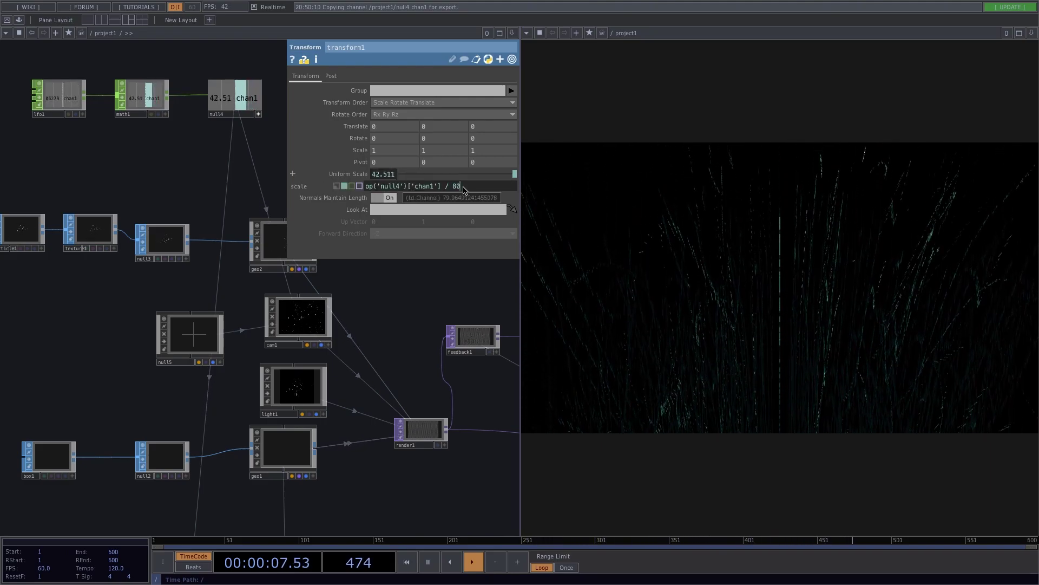